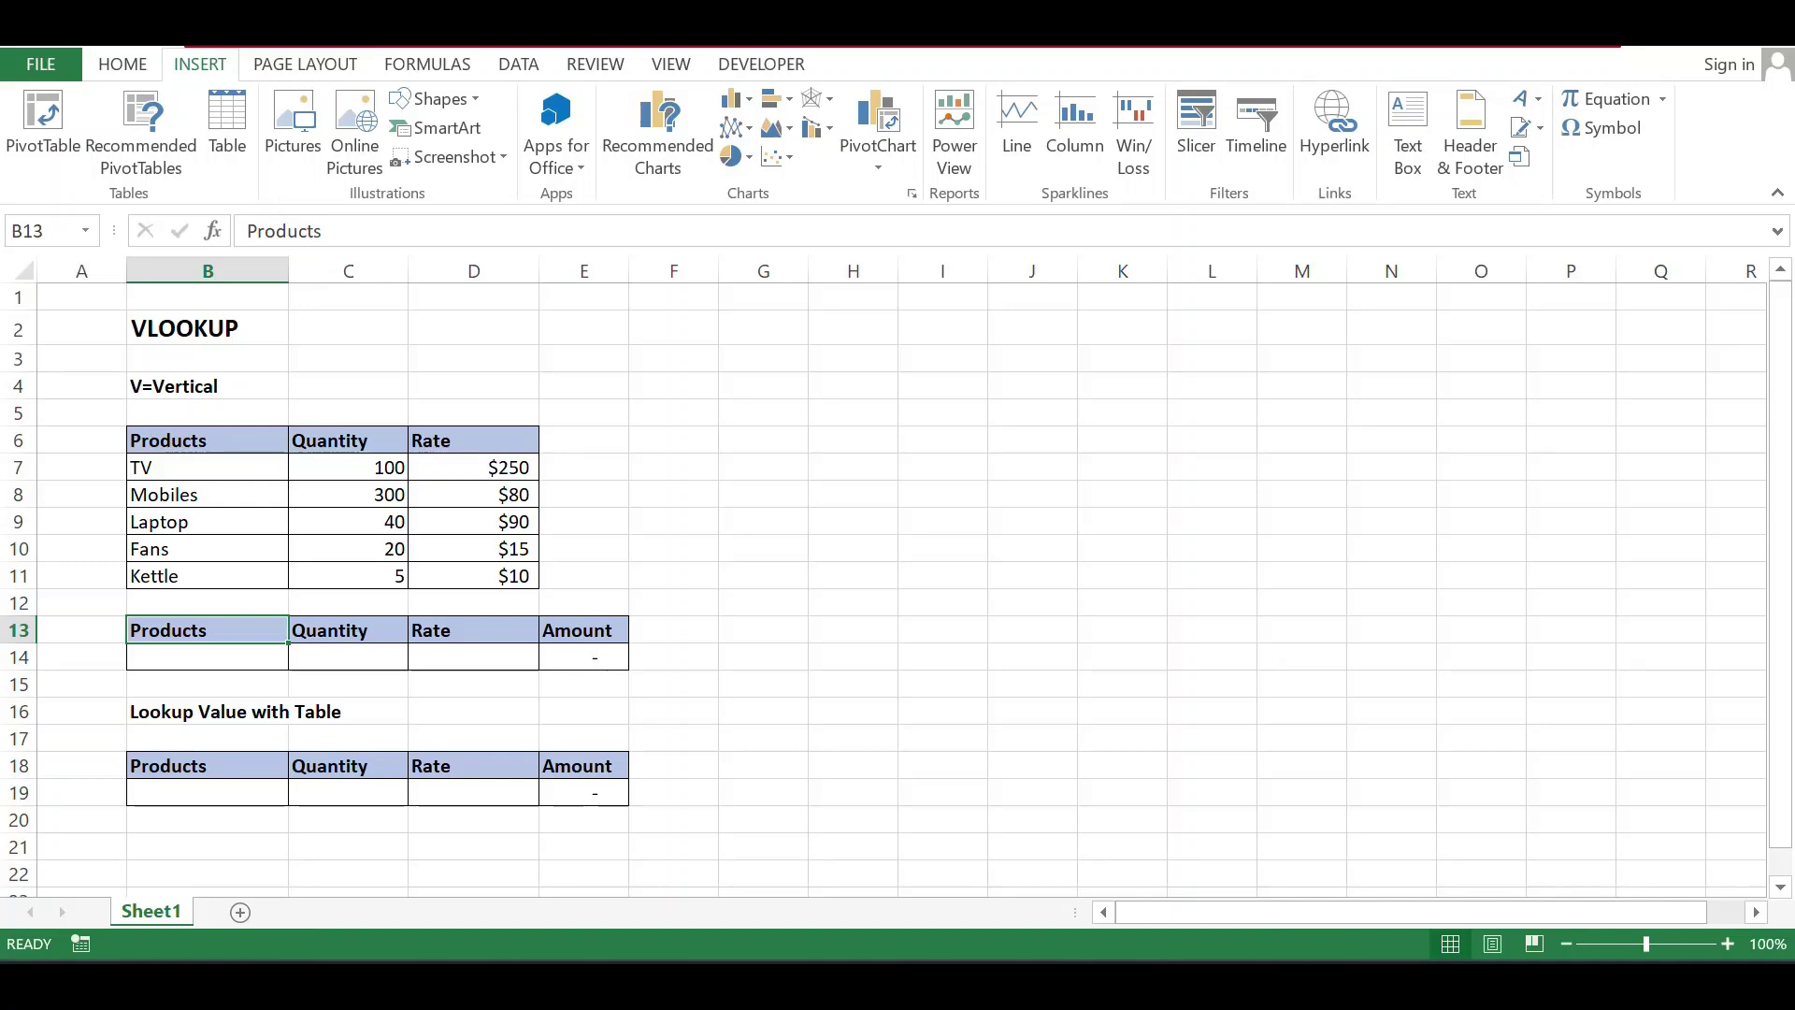
Type Laptop into B14, then begin a =vlookup( formula in the Quantity cell C14.
click(217, 648)
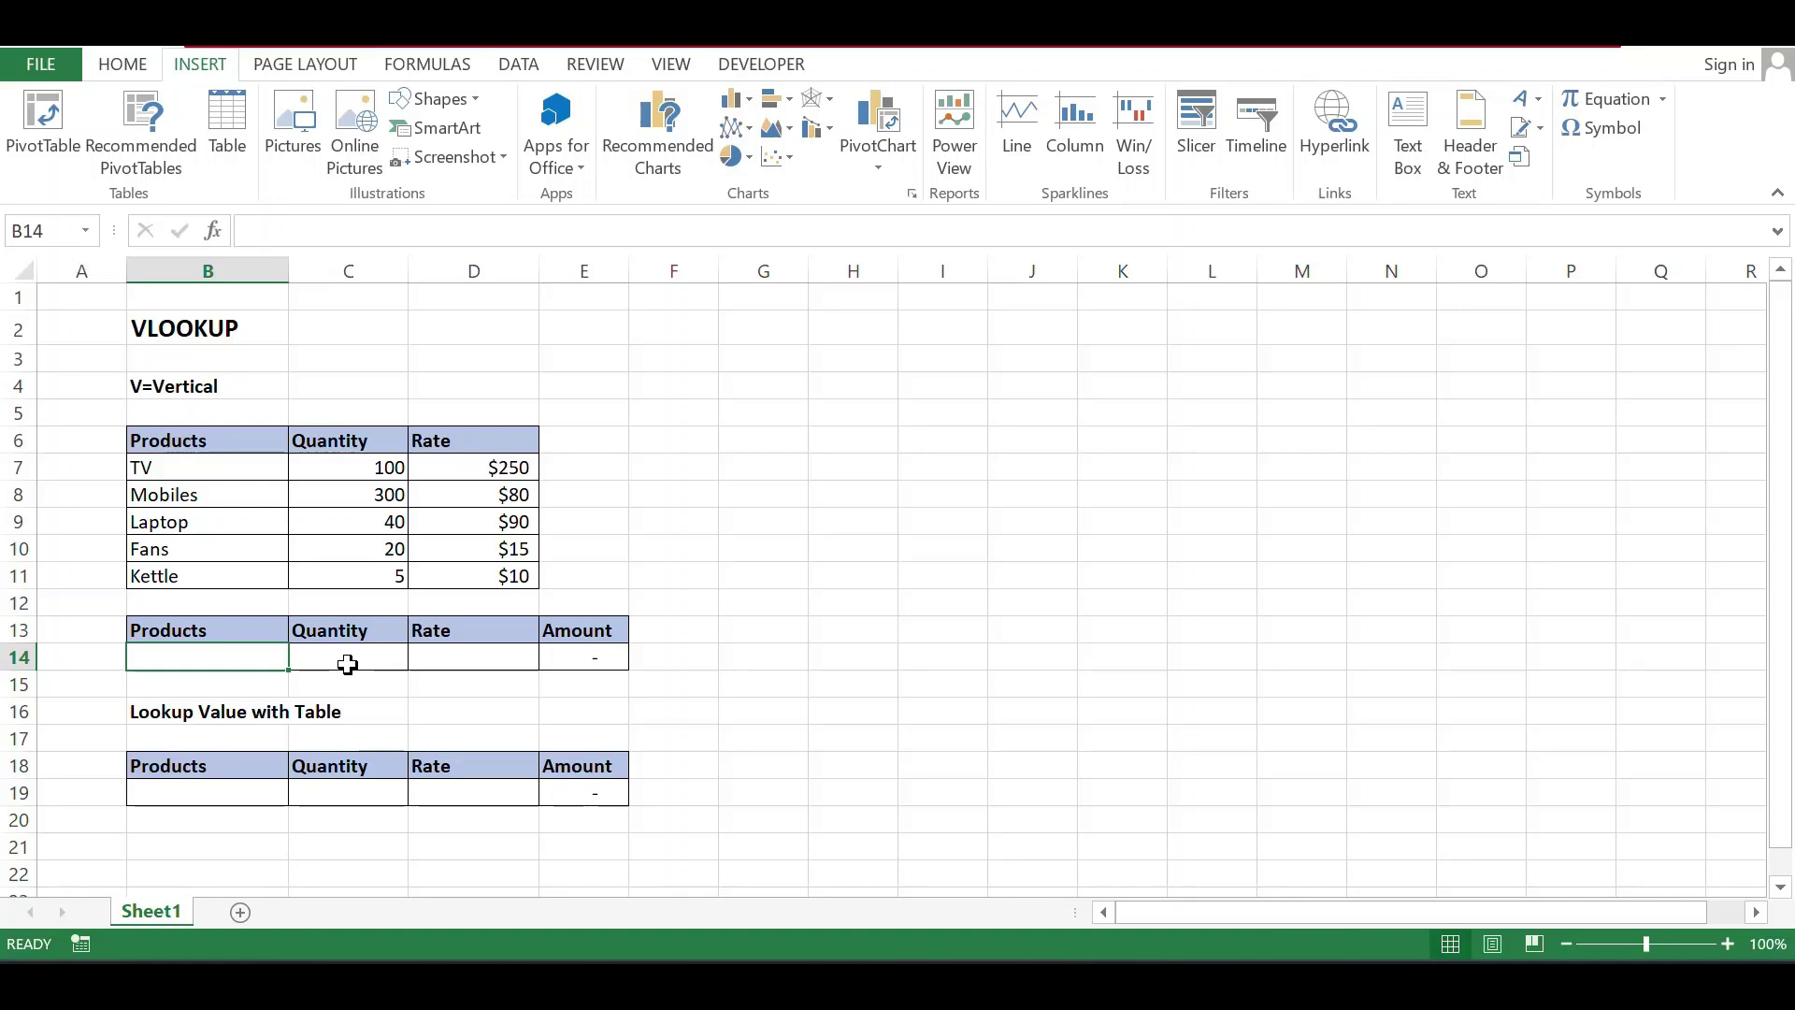
text(La)
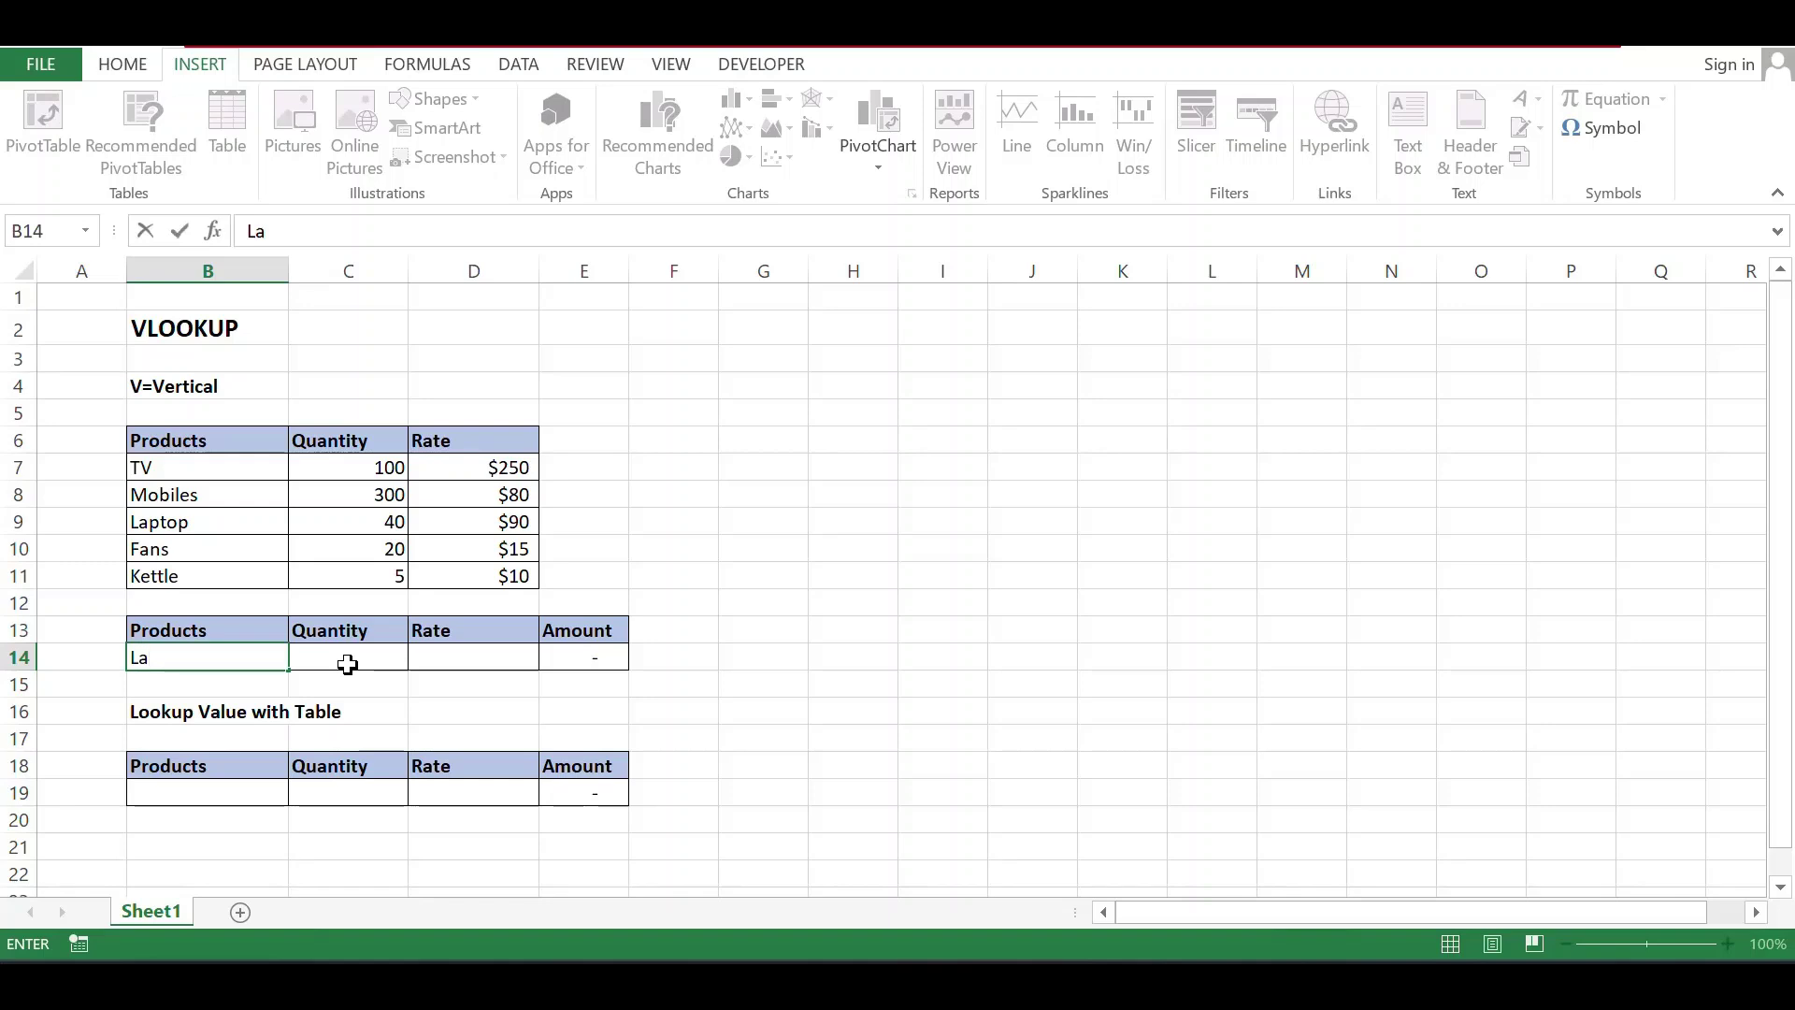
text(ptop)
click(347, 664)
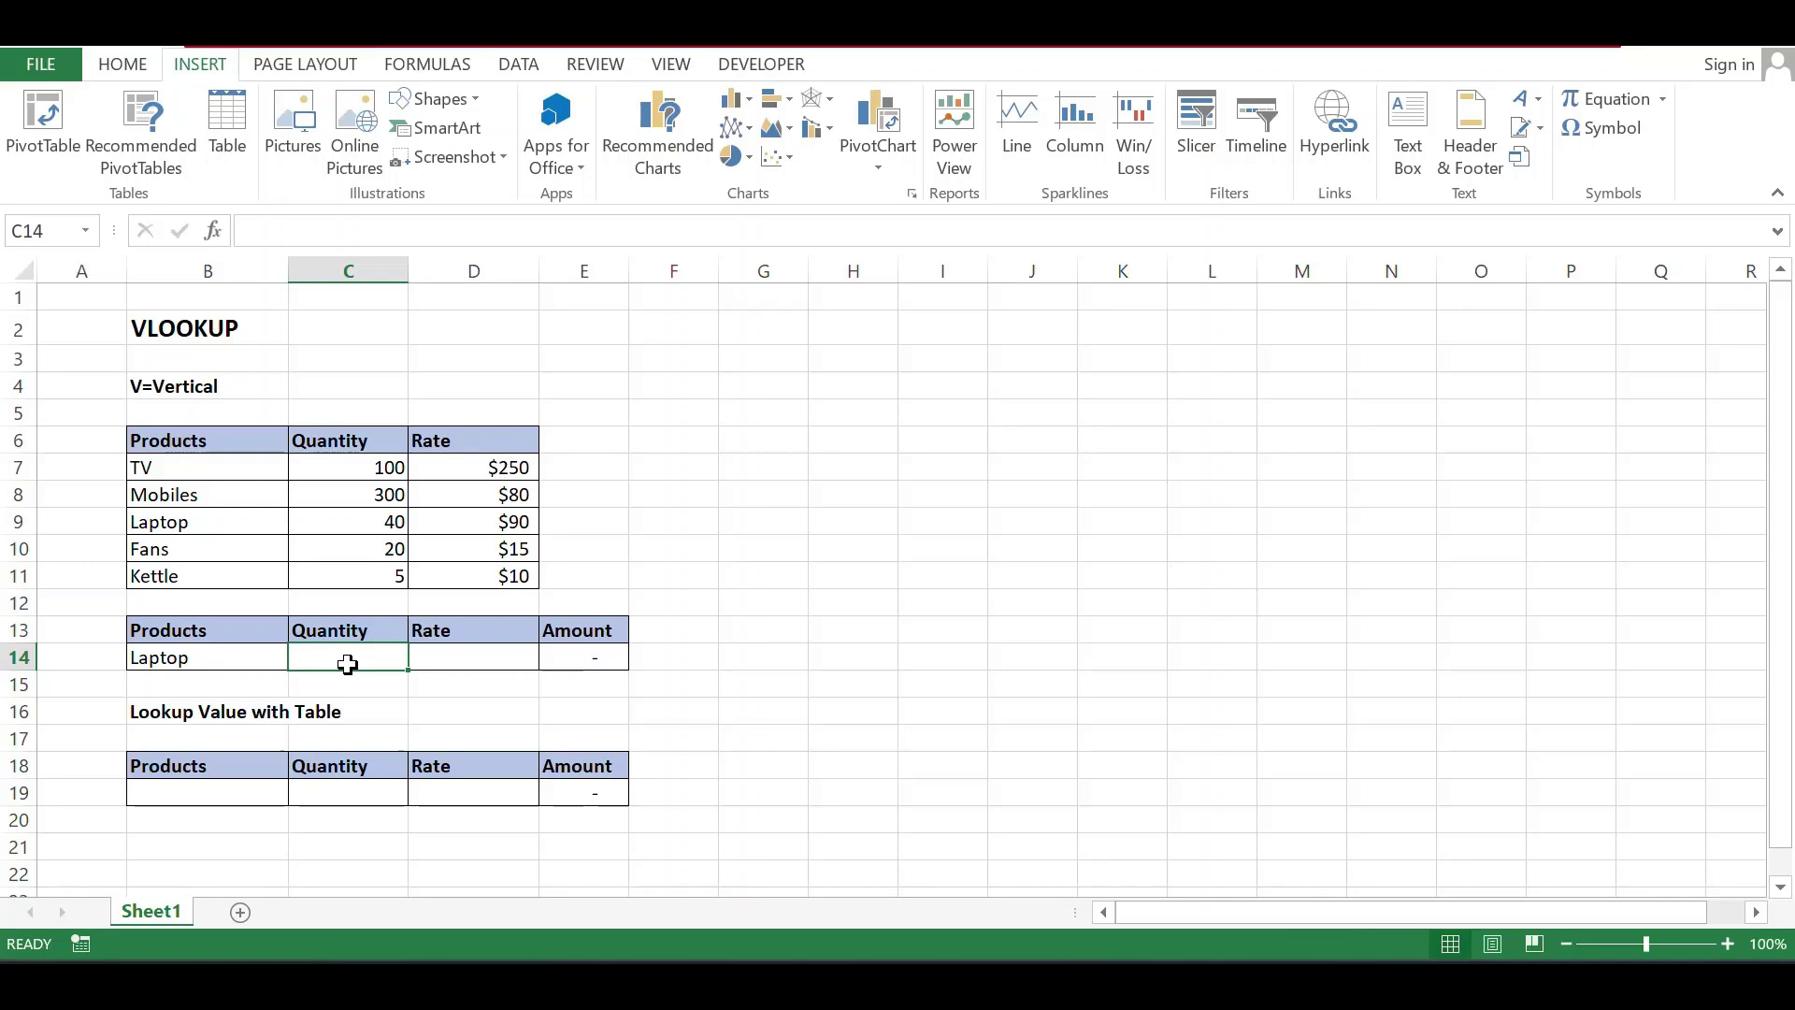
text(=)
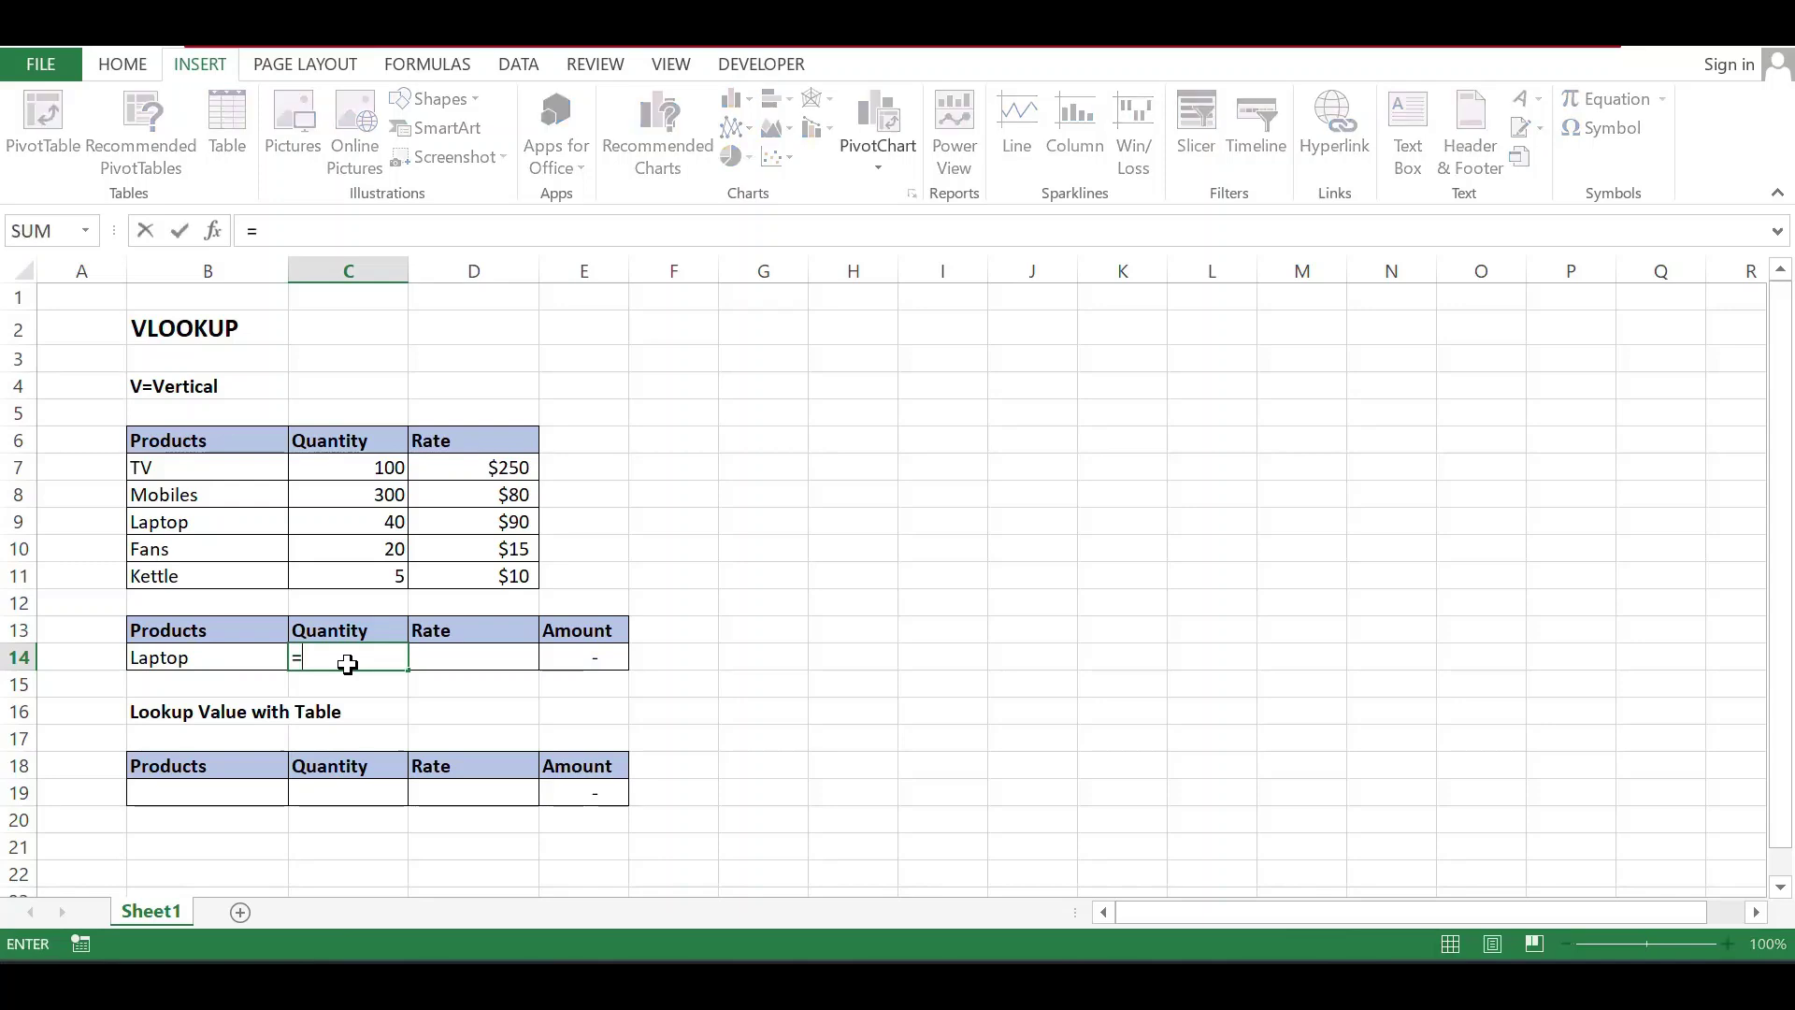
text(v)
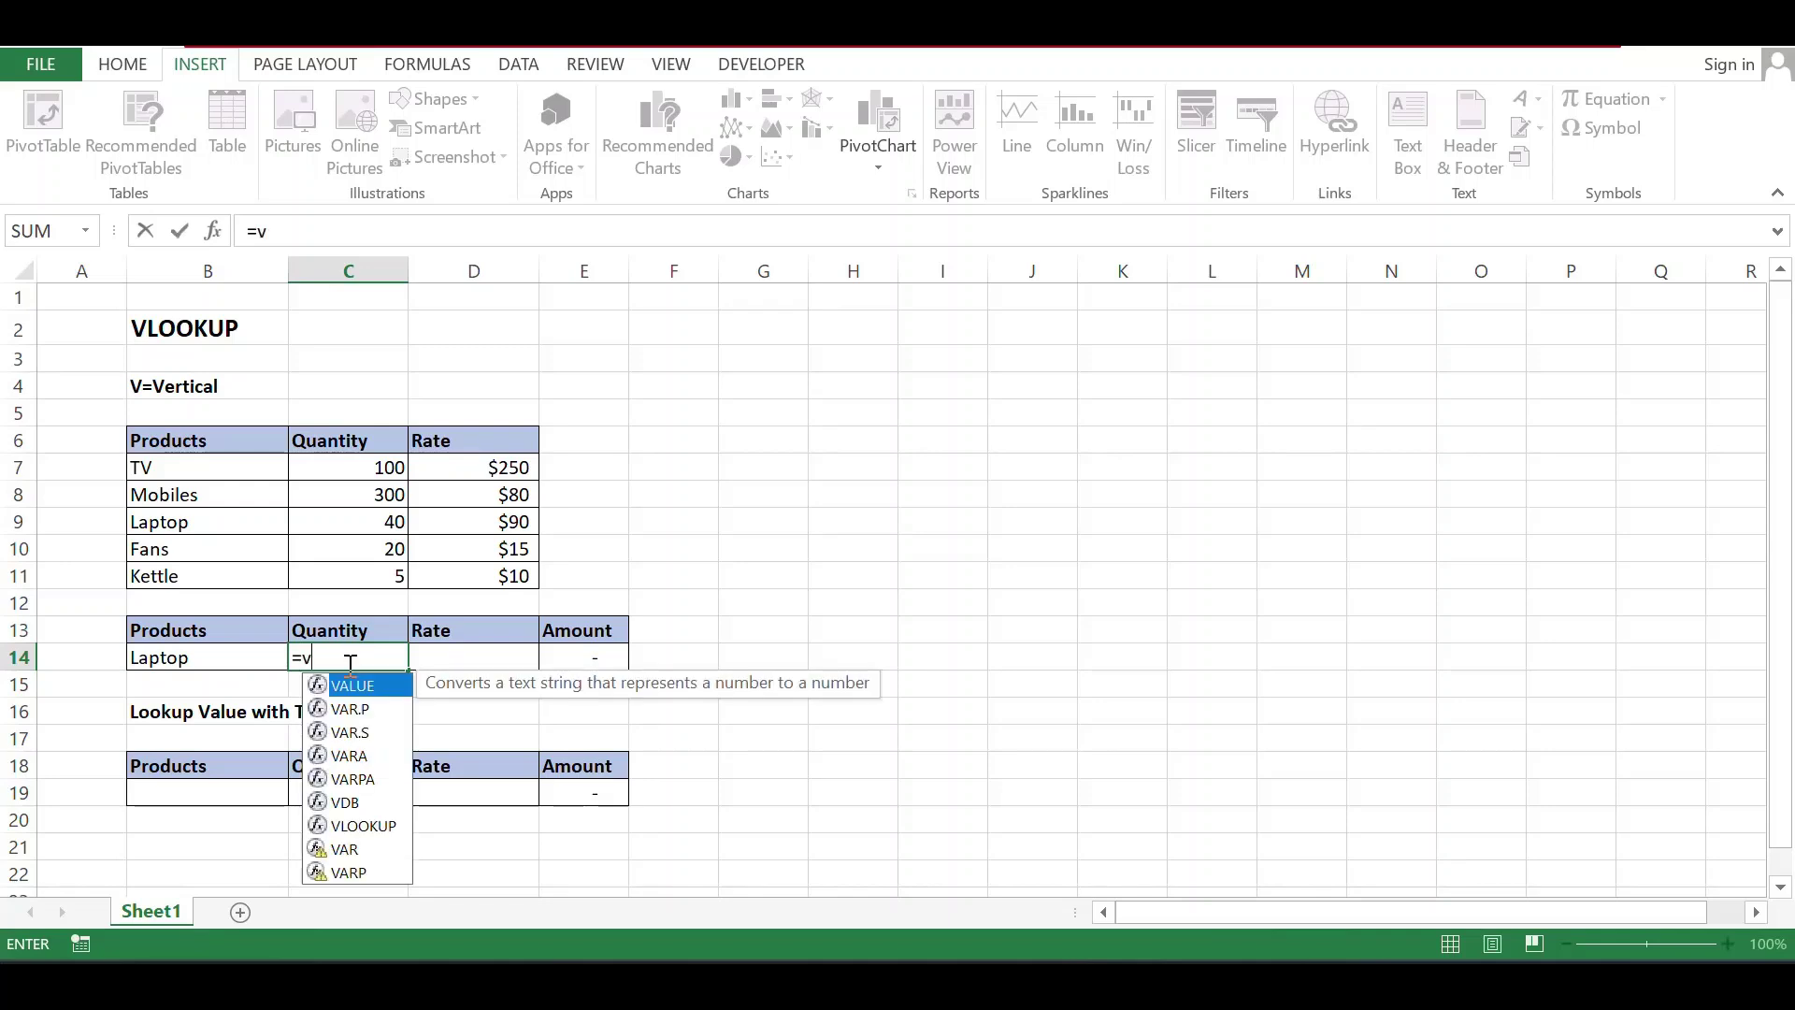
text(look)
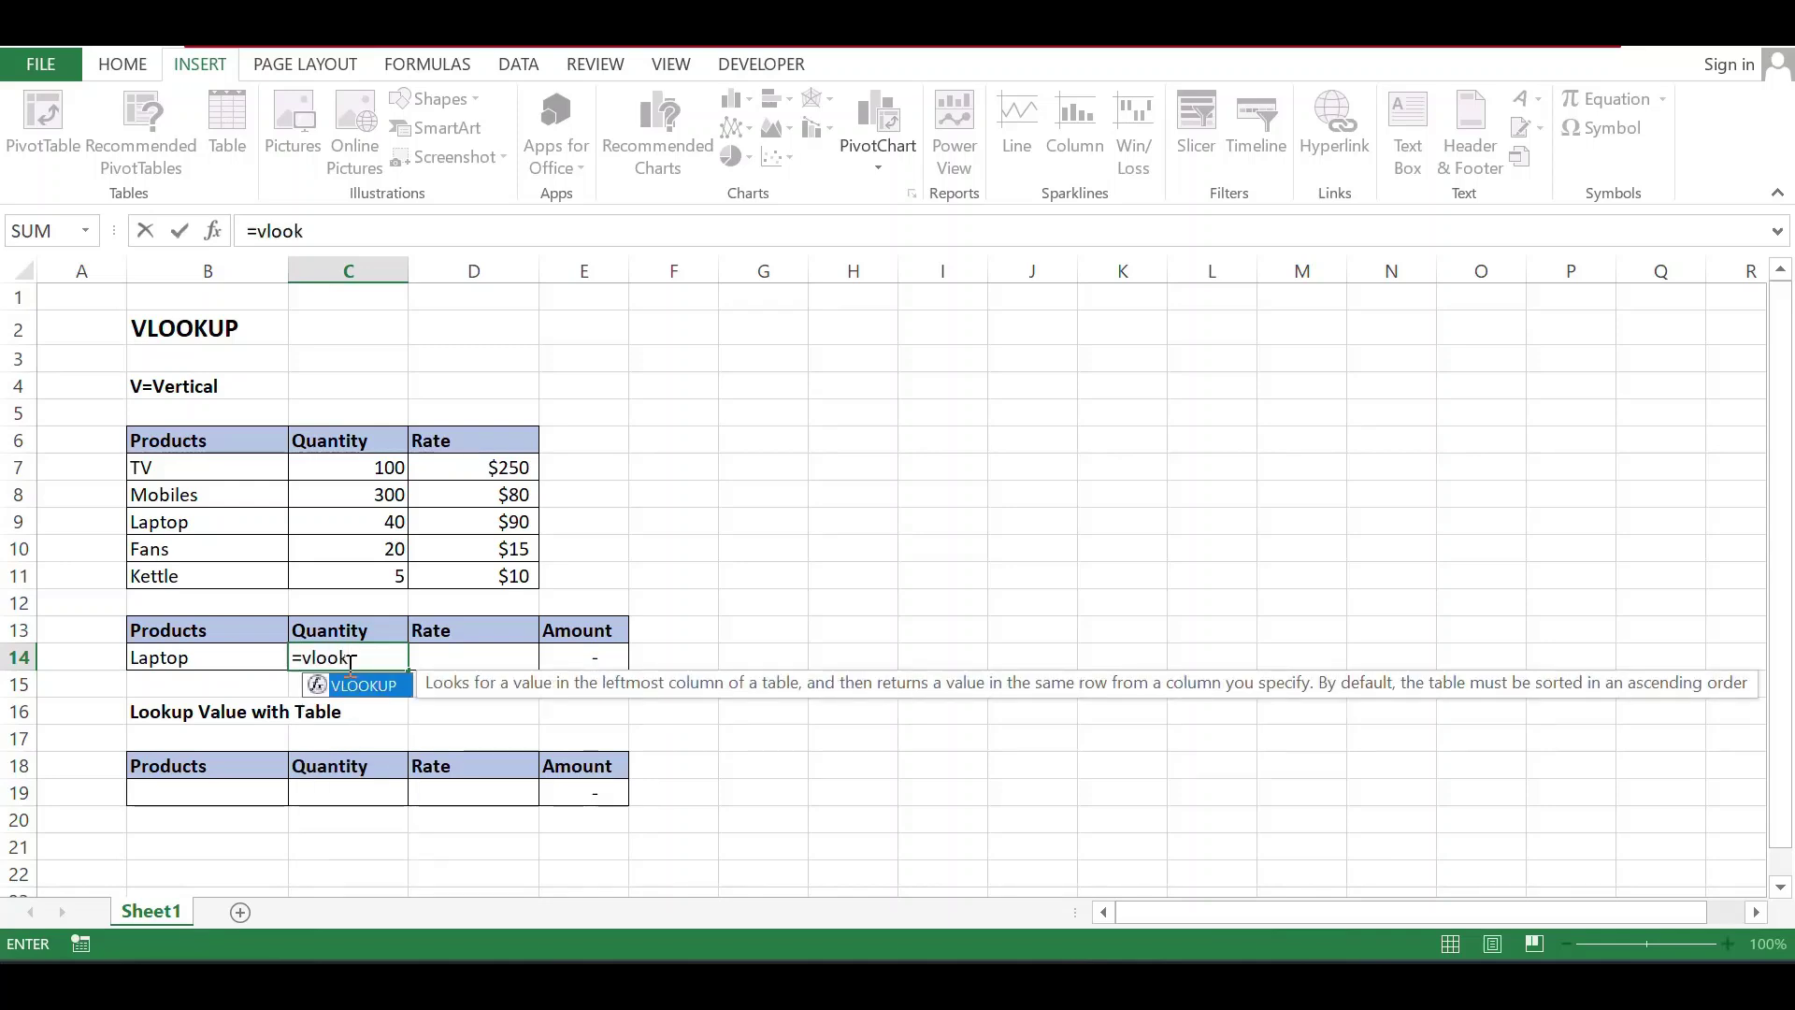
text(up()
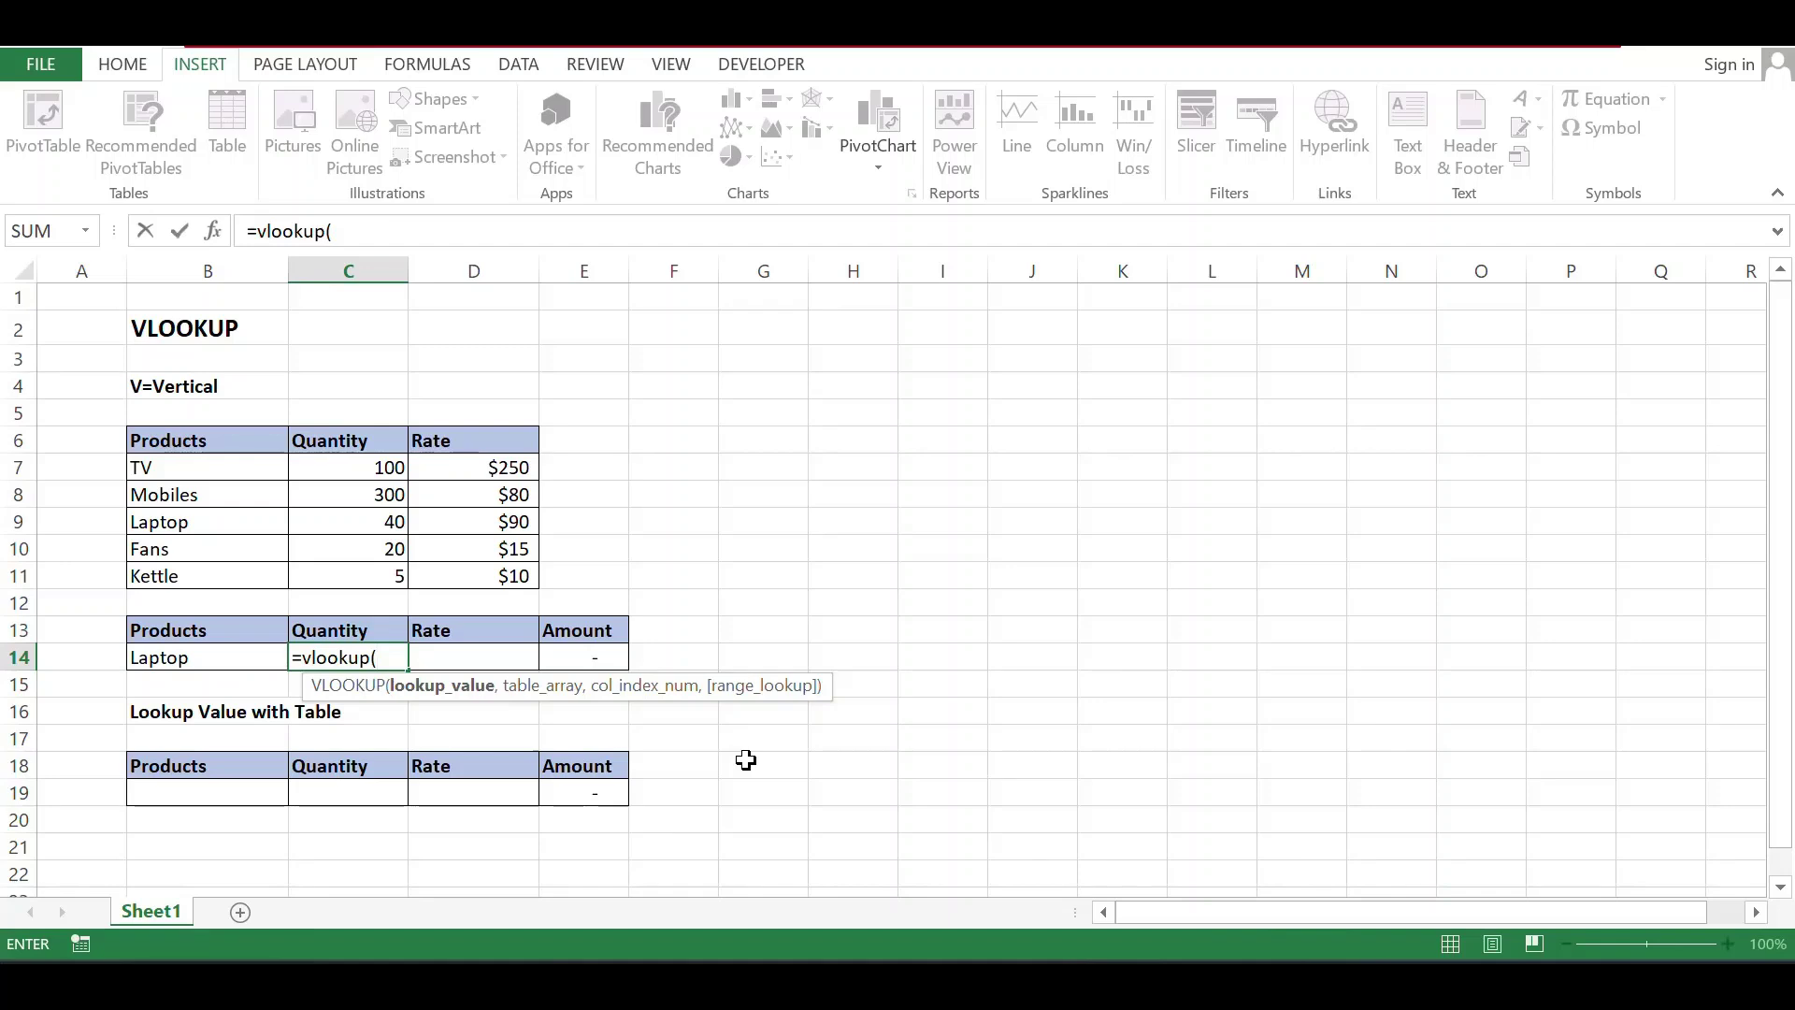
Complete =vlookup(B14,B6:D11,,2) in C14 using B14 and range B6:D11; it returns #N/A.
key(Left)
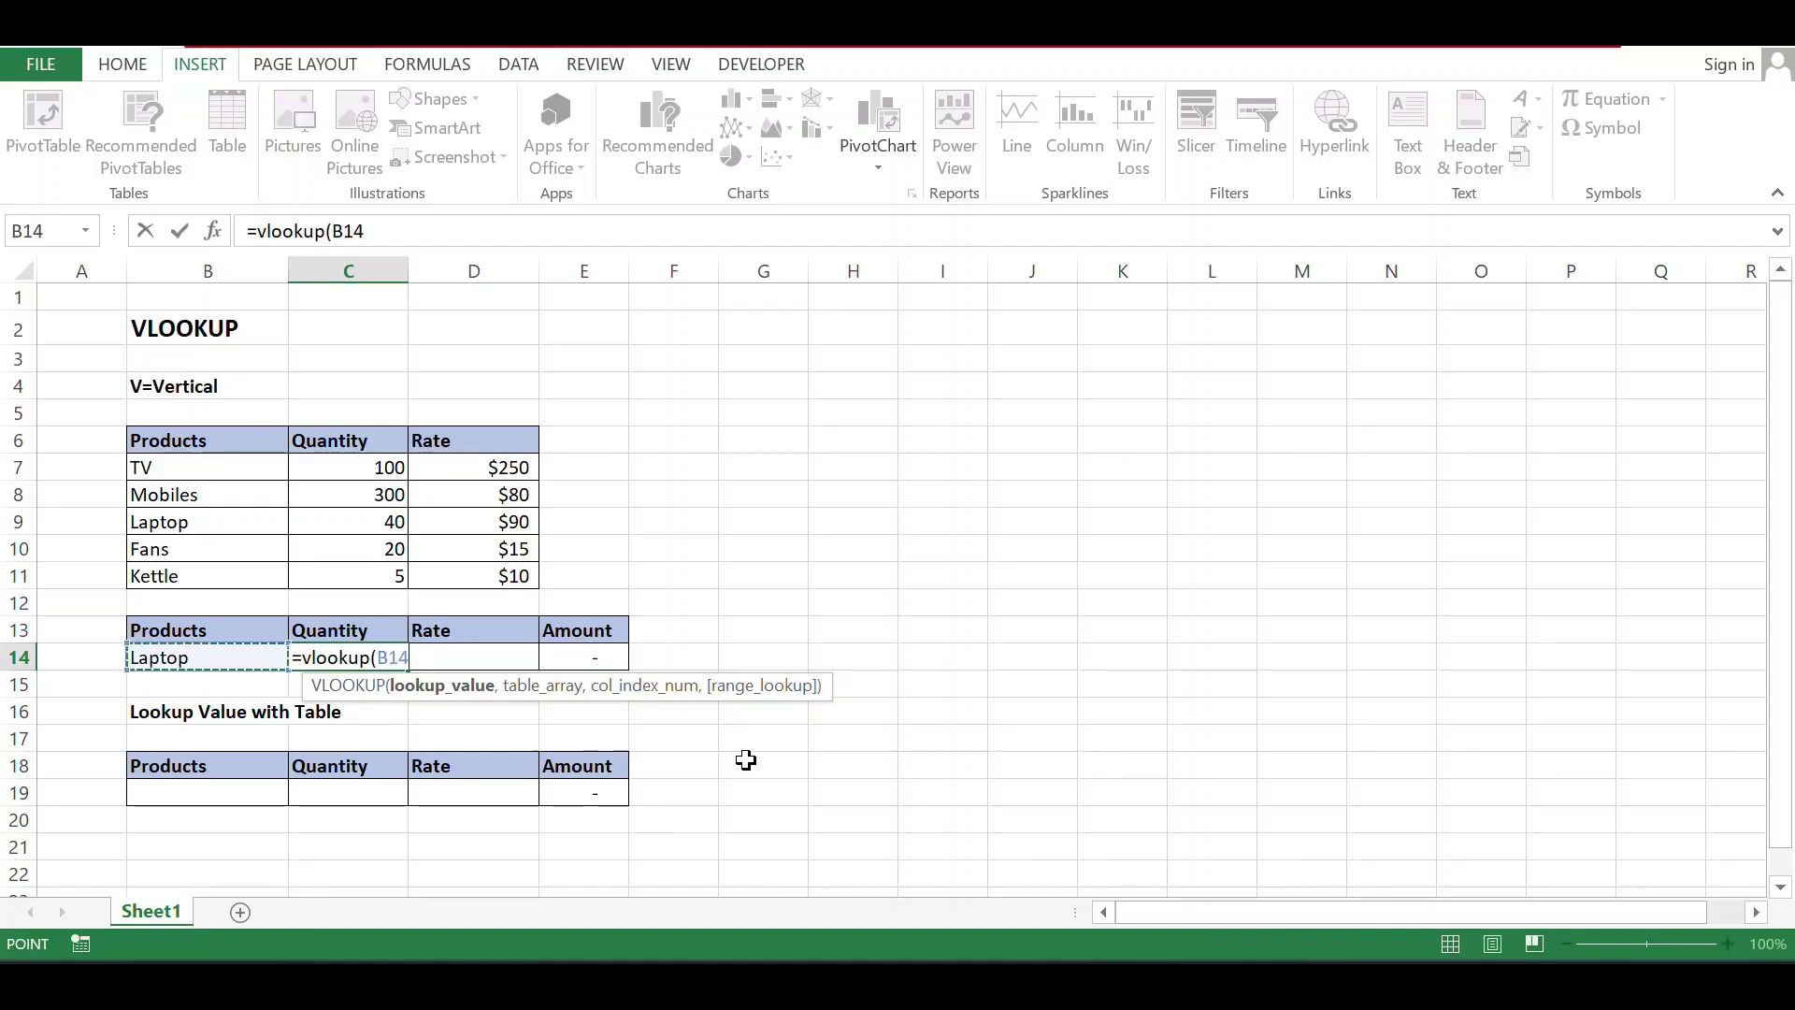
text(,)
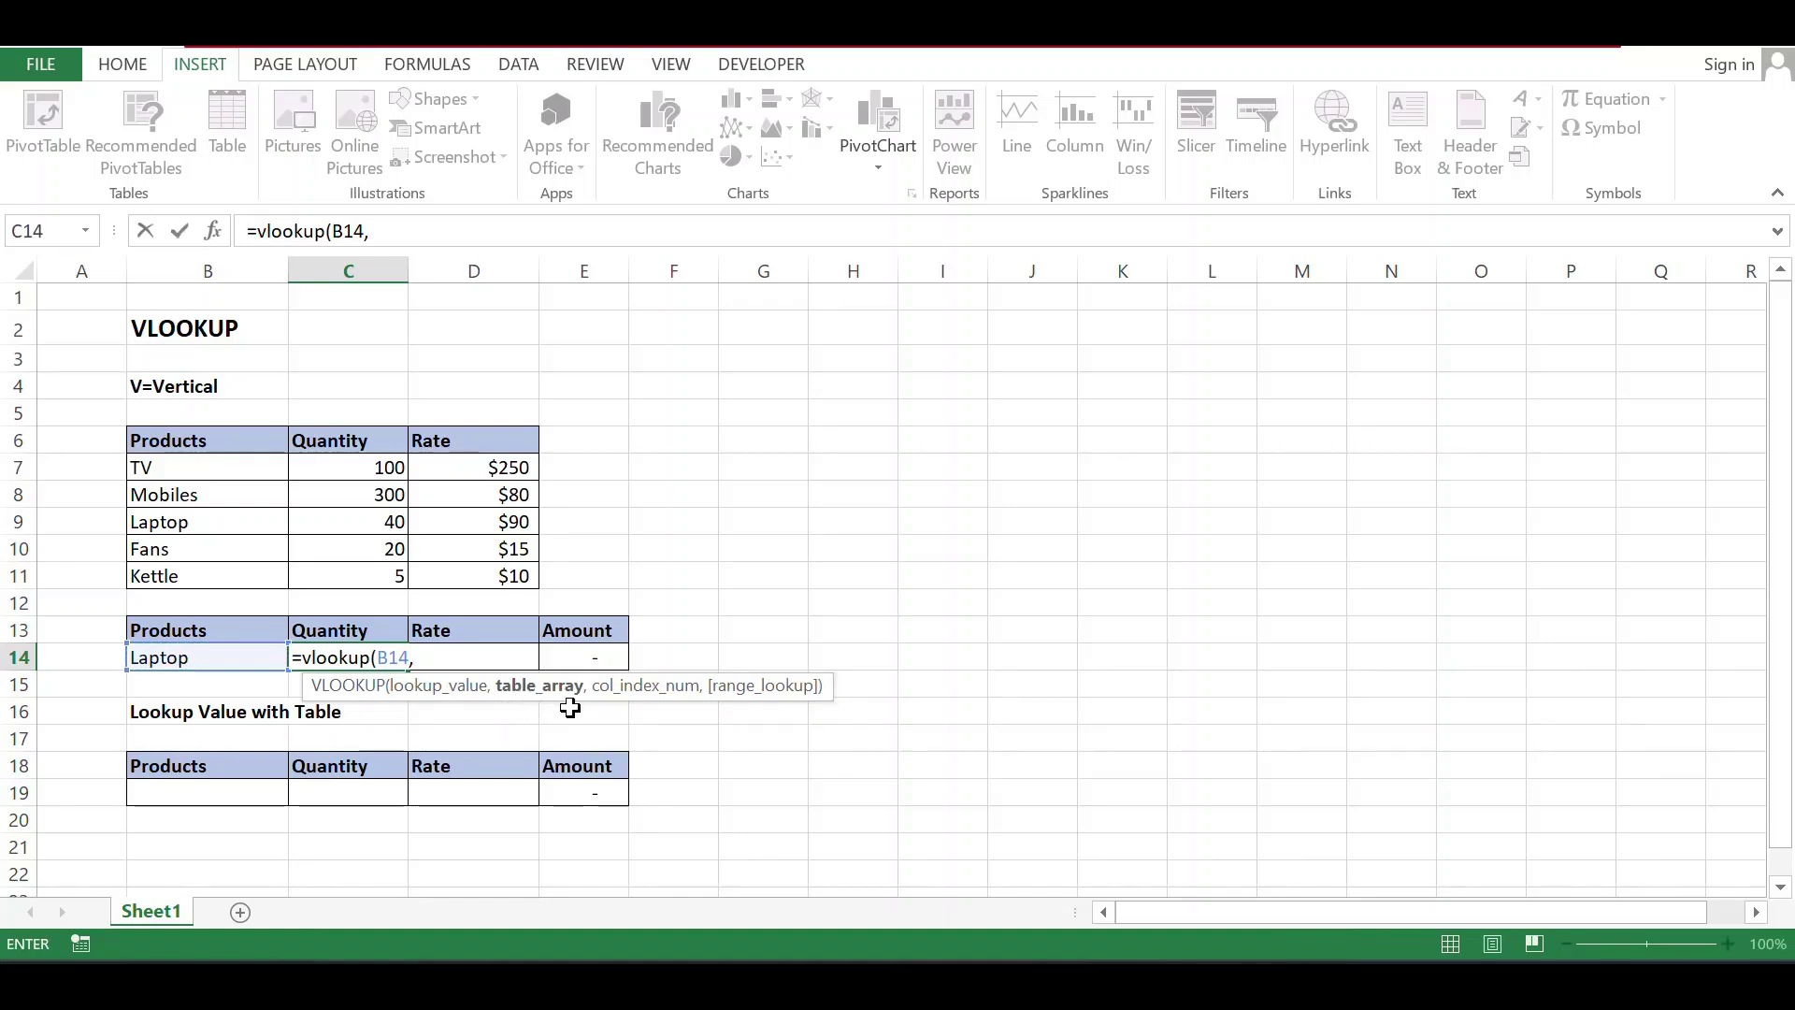
click(215, 433)
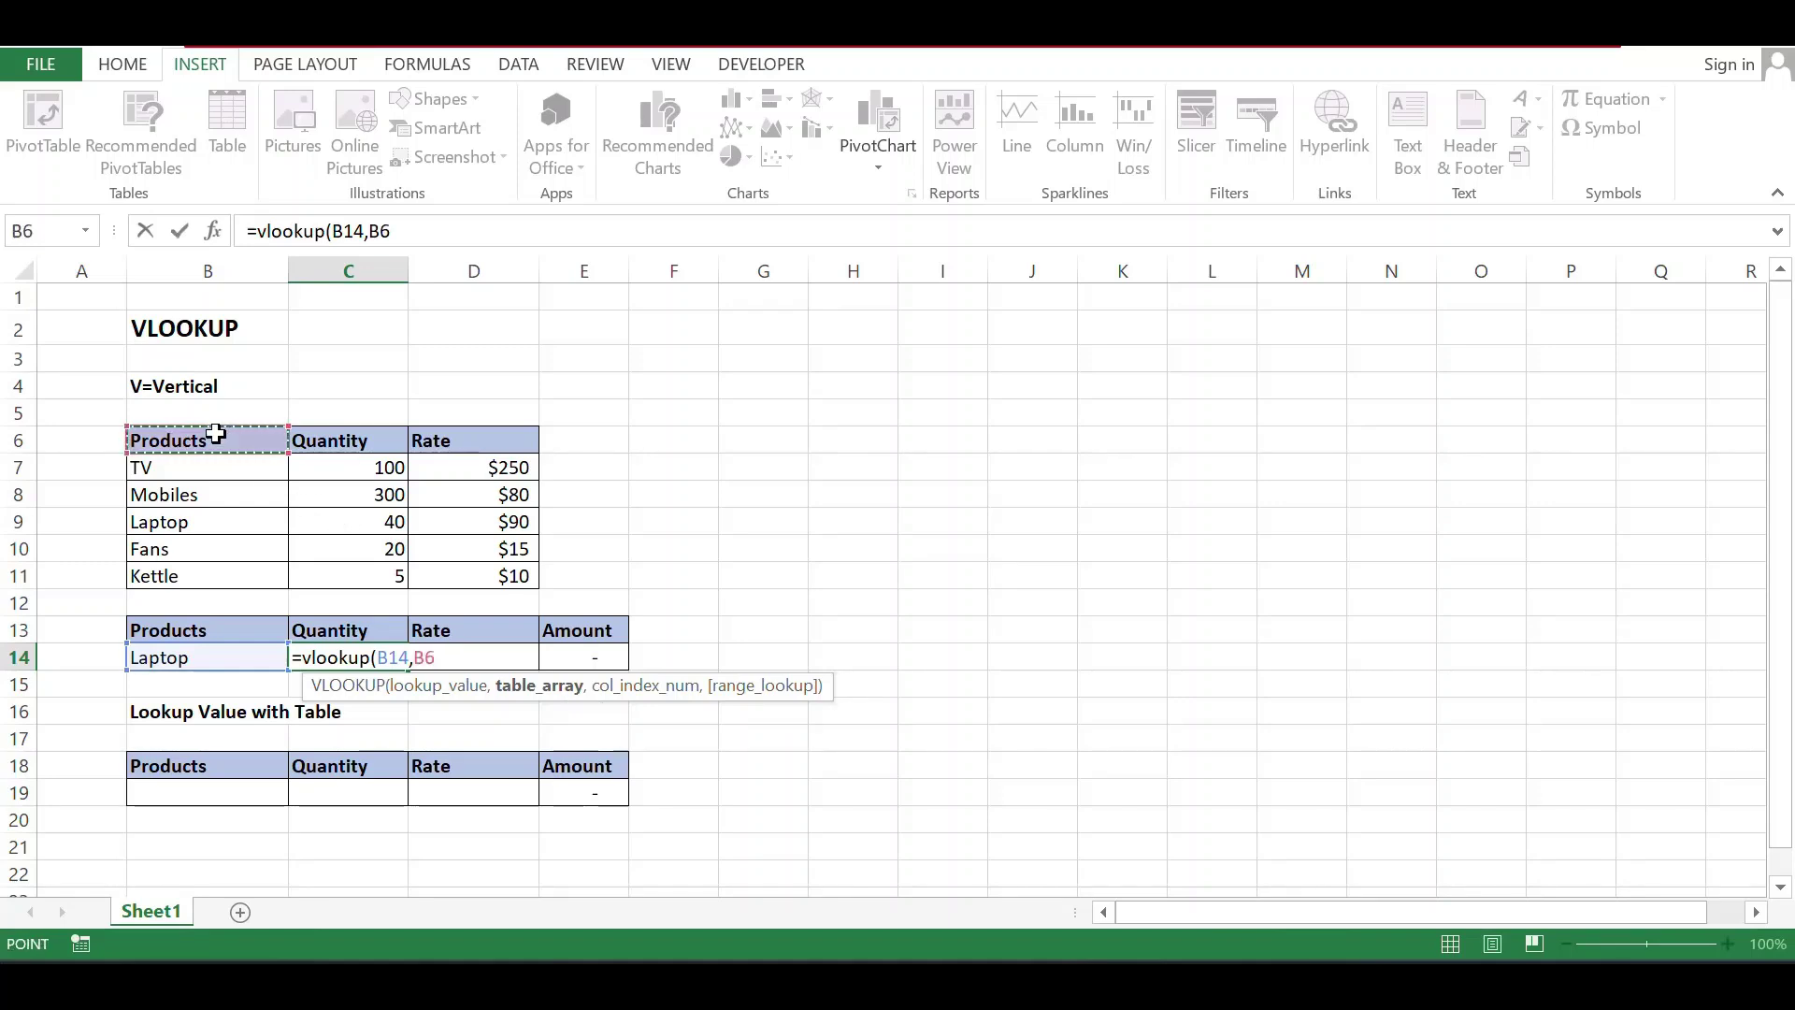
drag(215, 433, 523, 576)
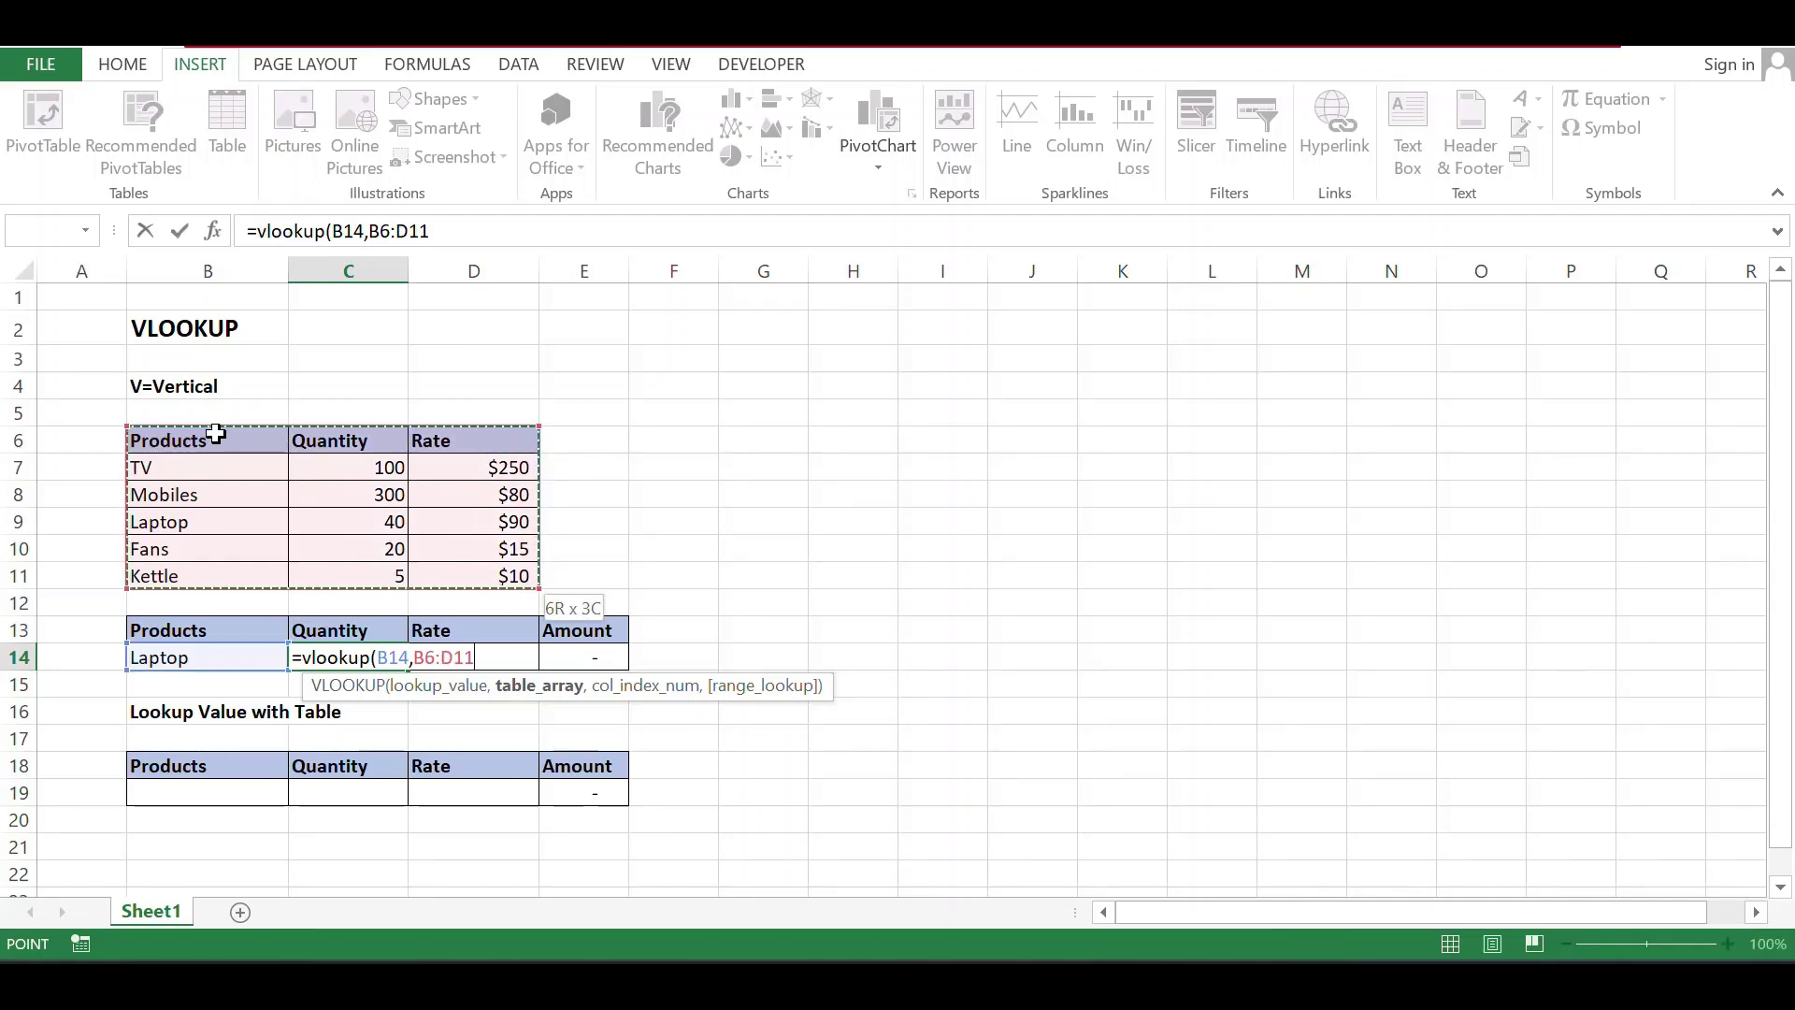
text(,)
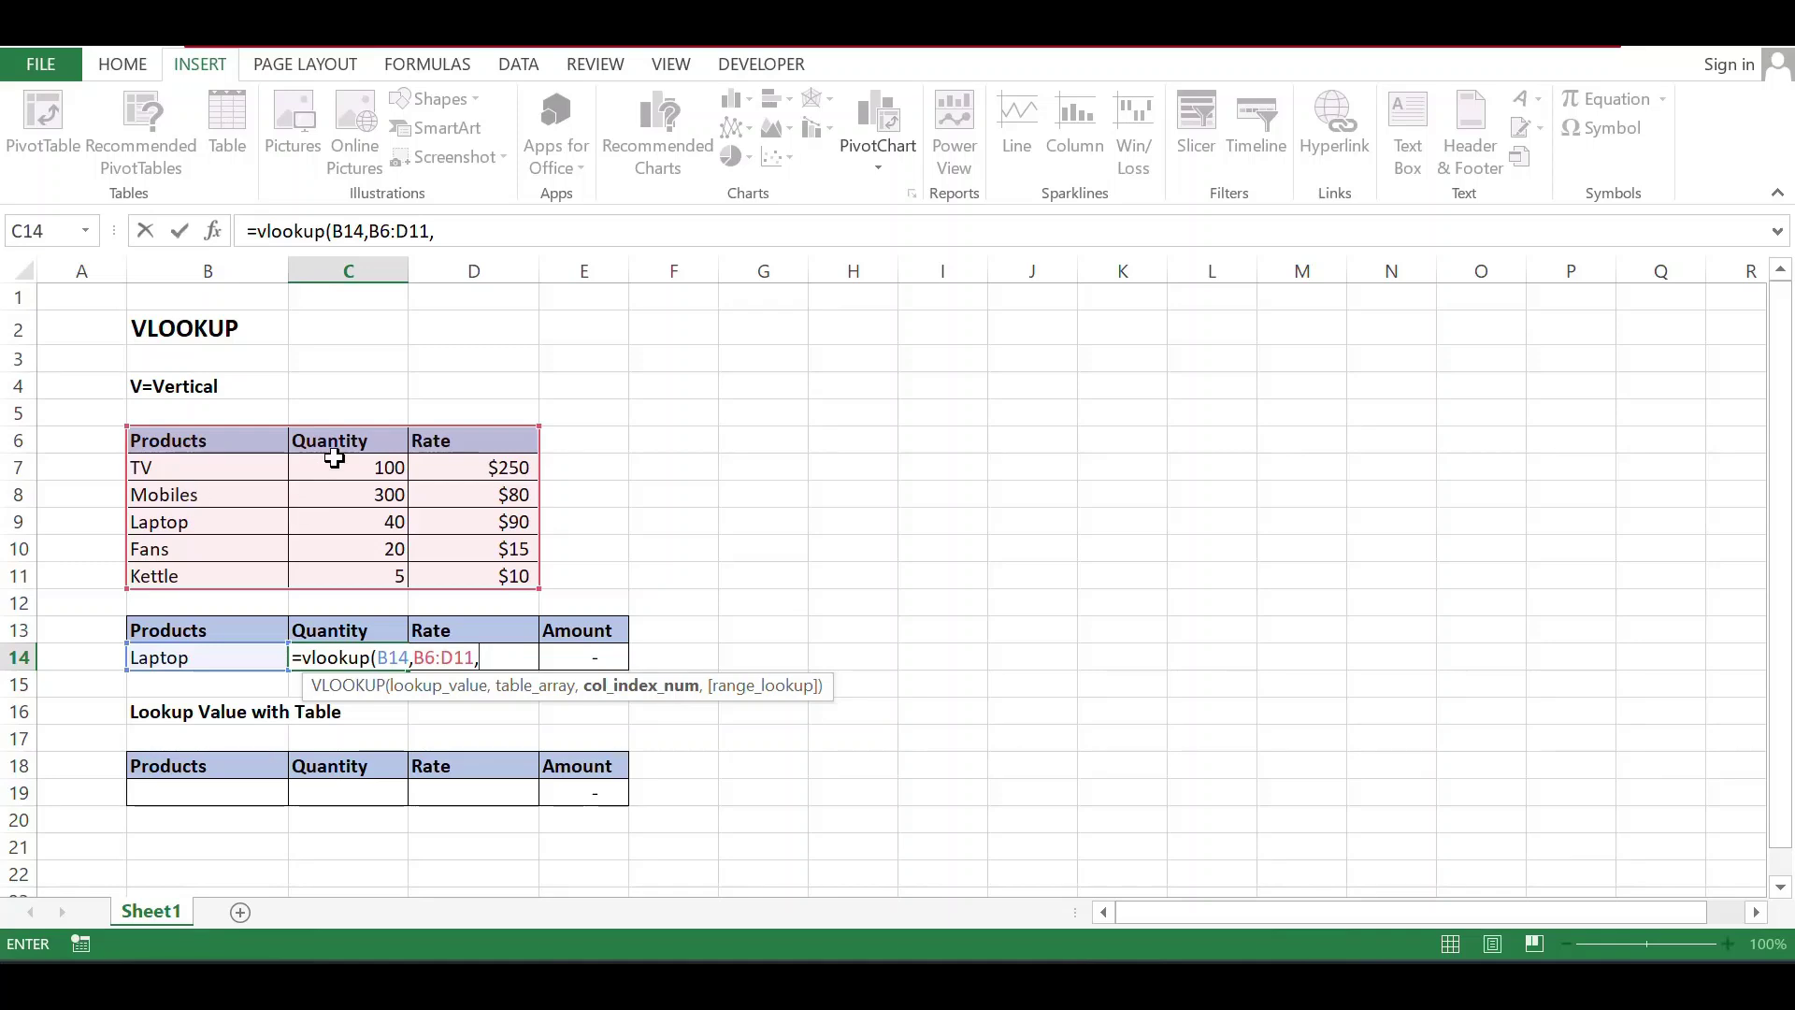
text(,)
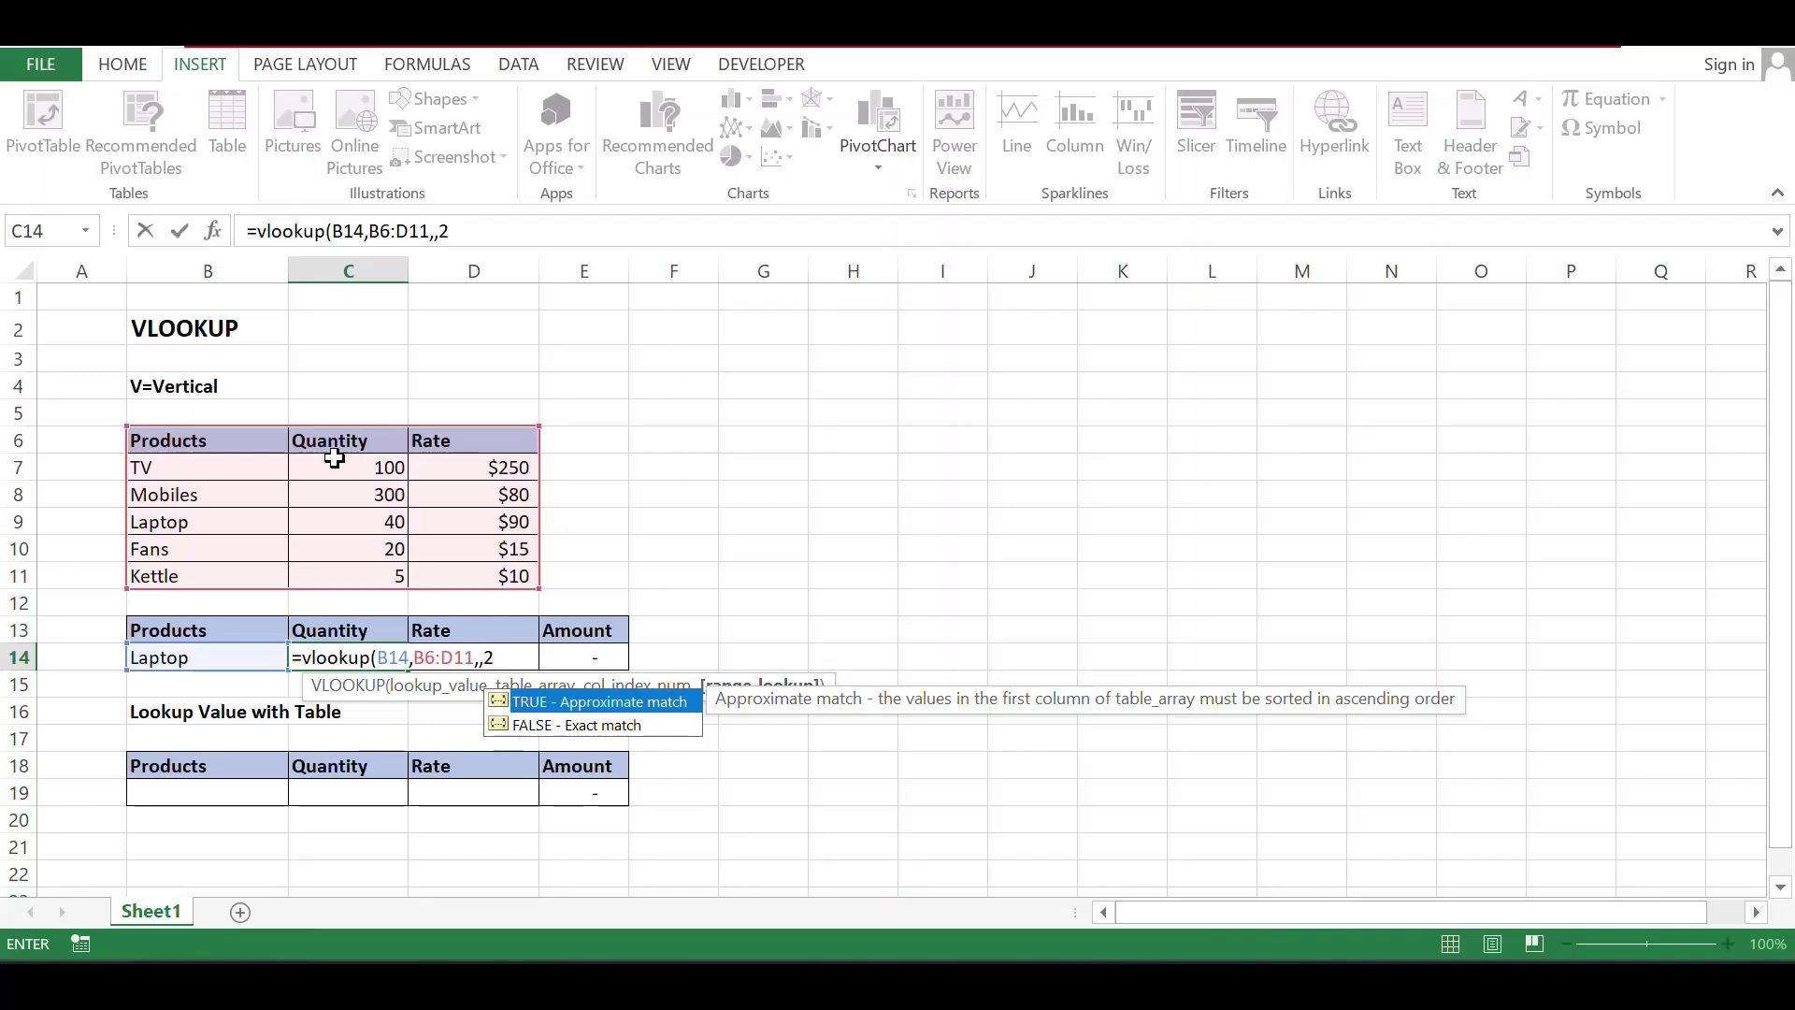
text(2))
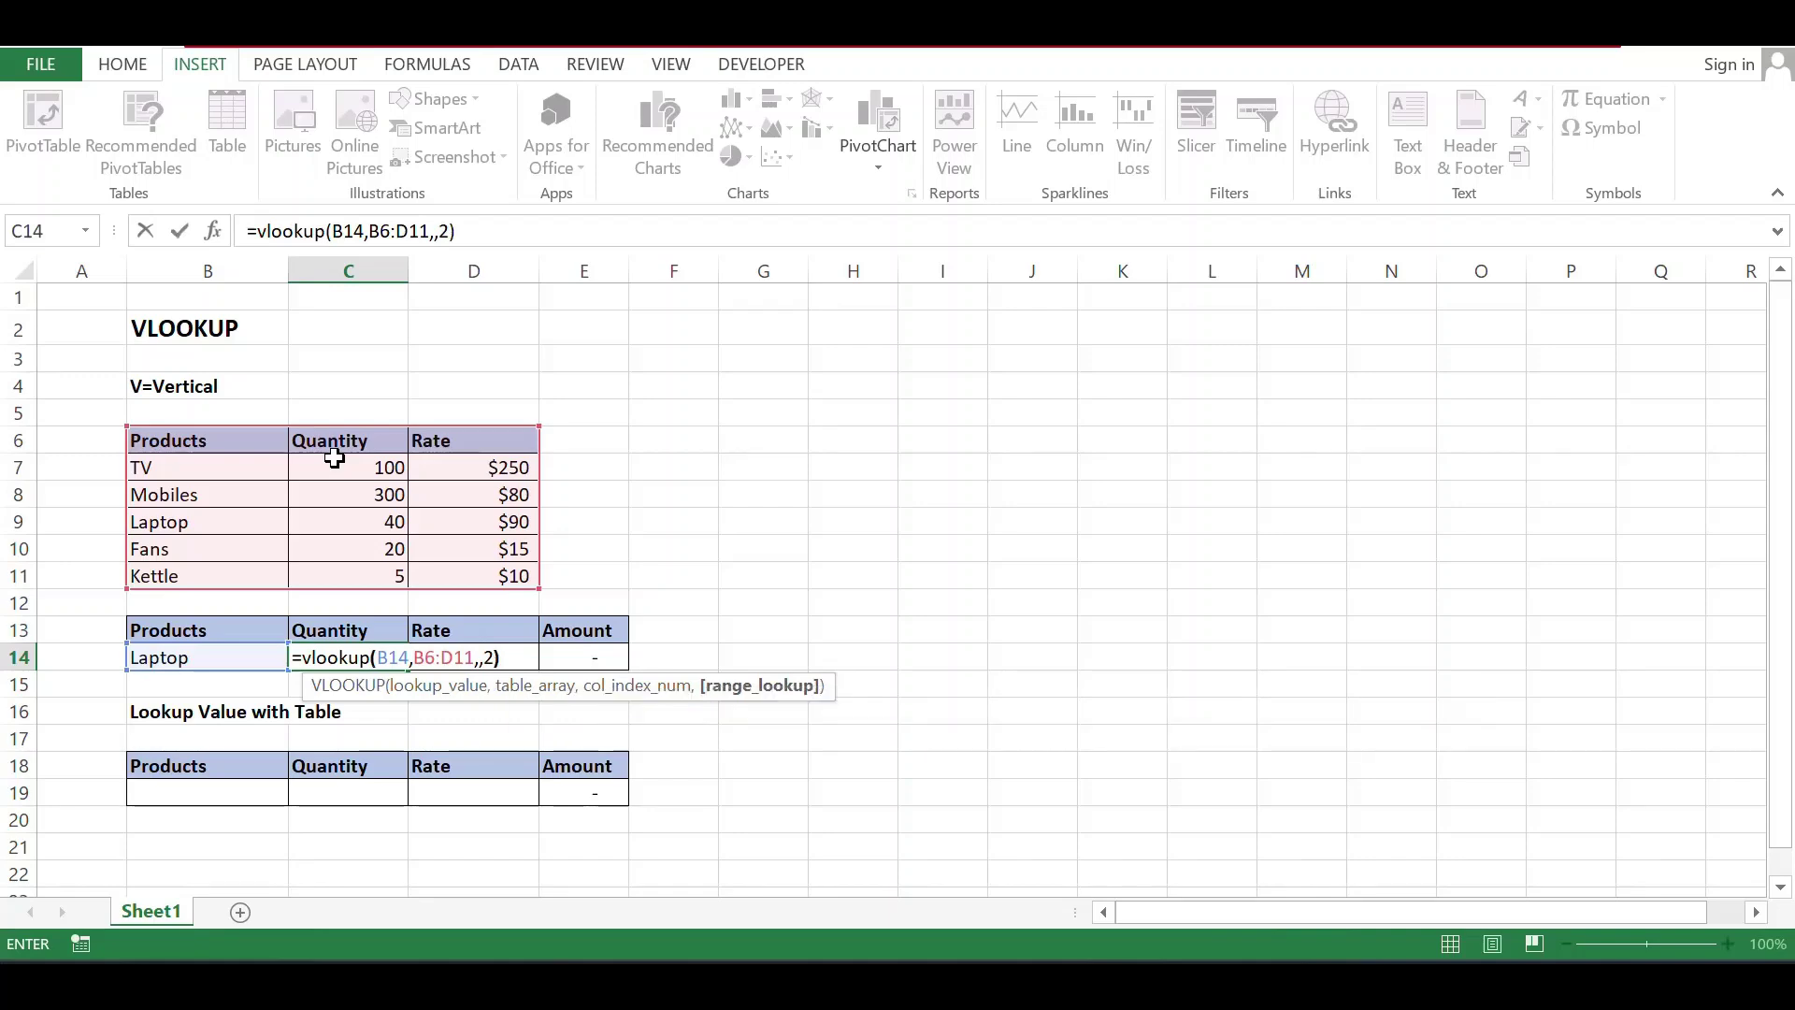
key(Return)
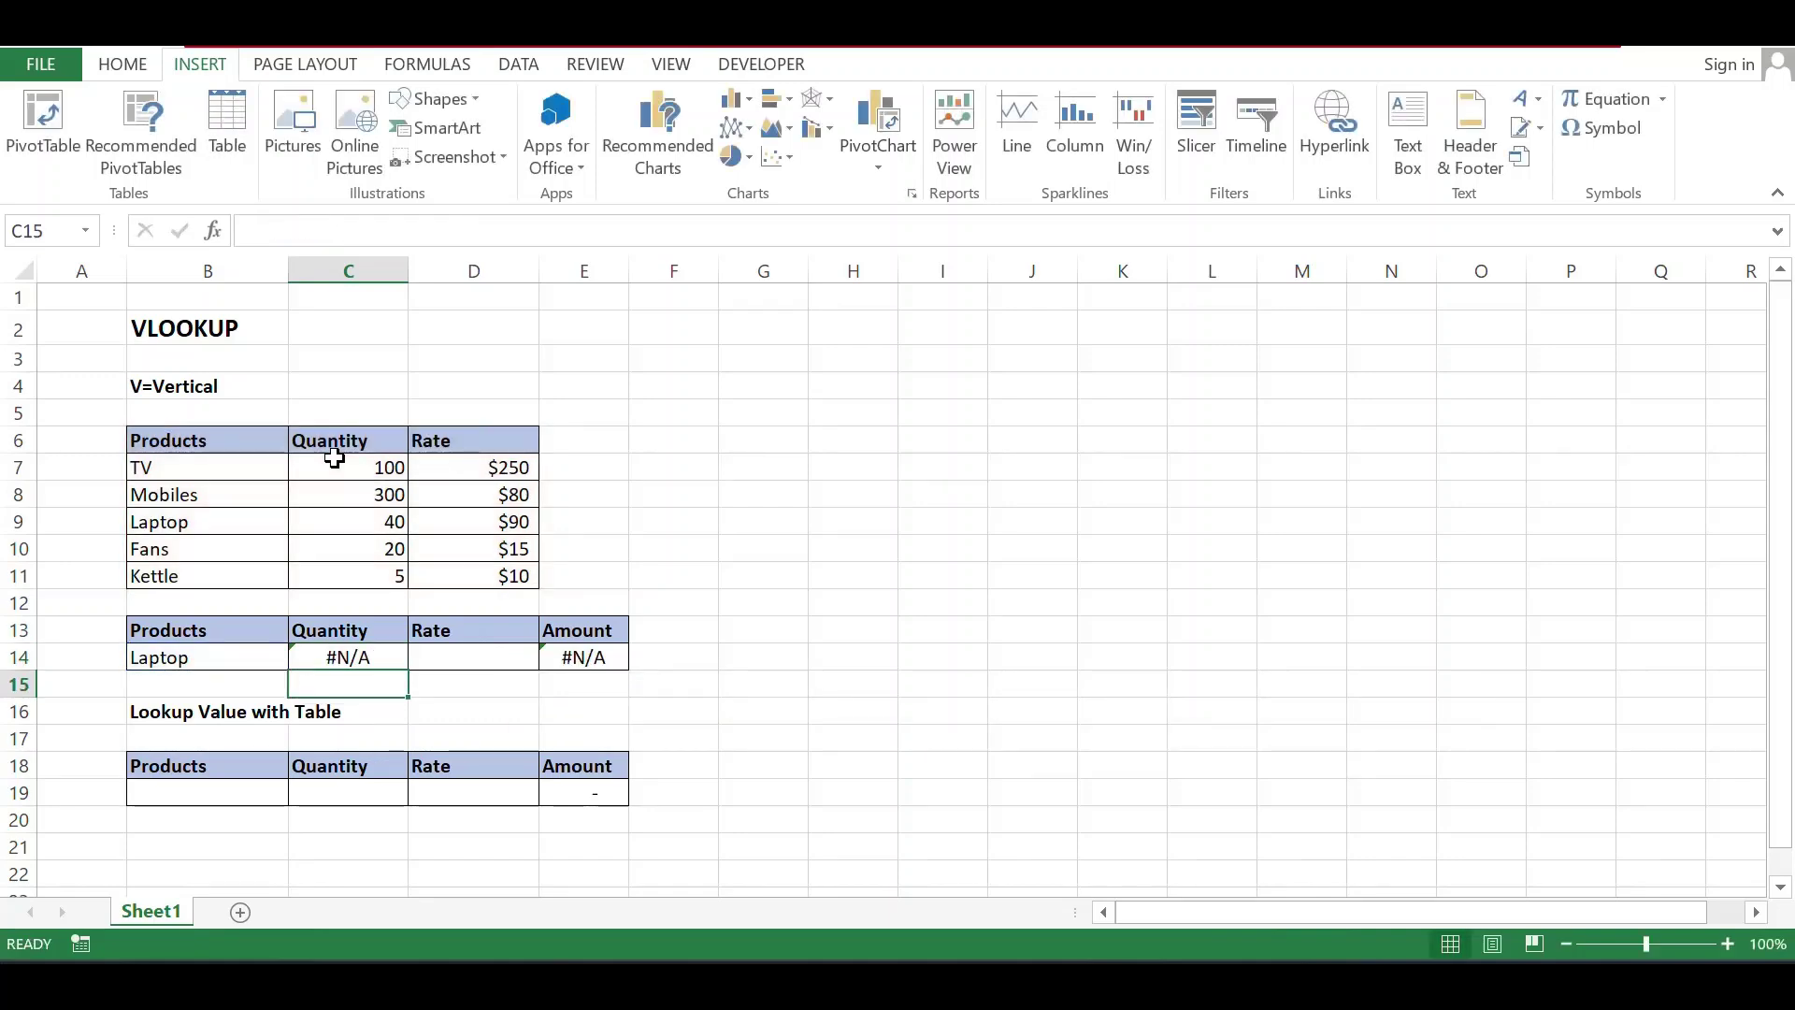
Edit the C14 formula to =VLOOKUP(B14,B6:D11,2,0) so Laptop's quantity shows 40.
key(Up)
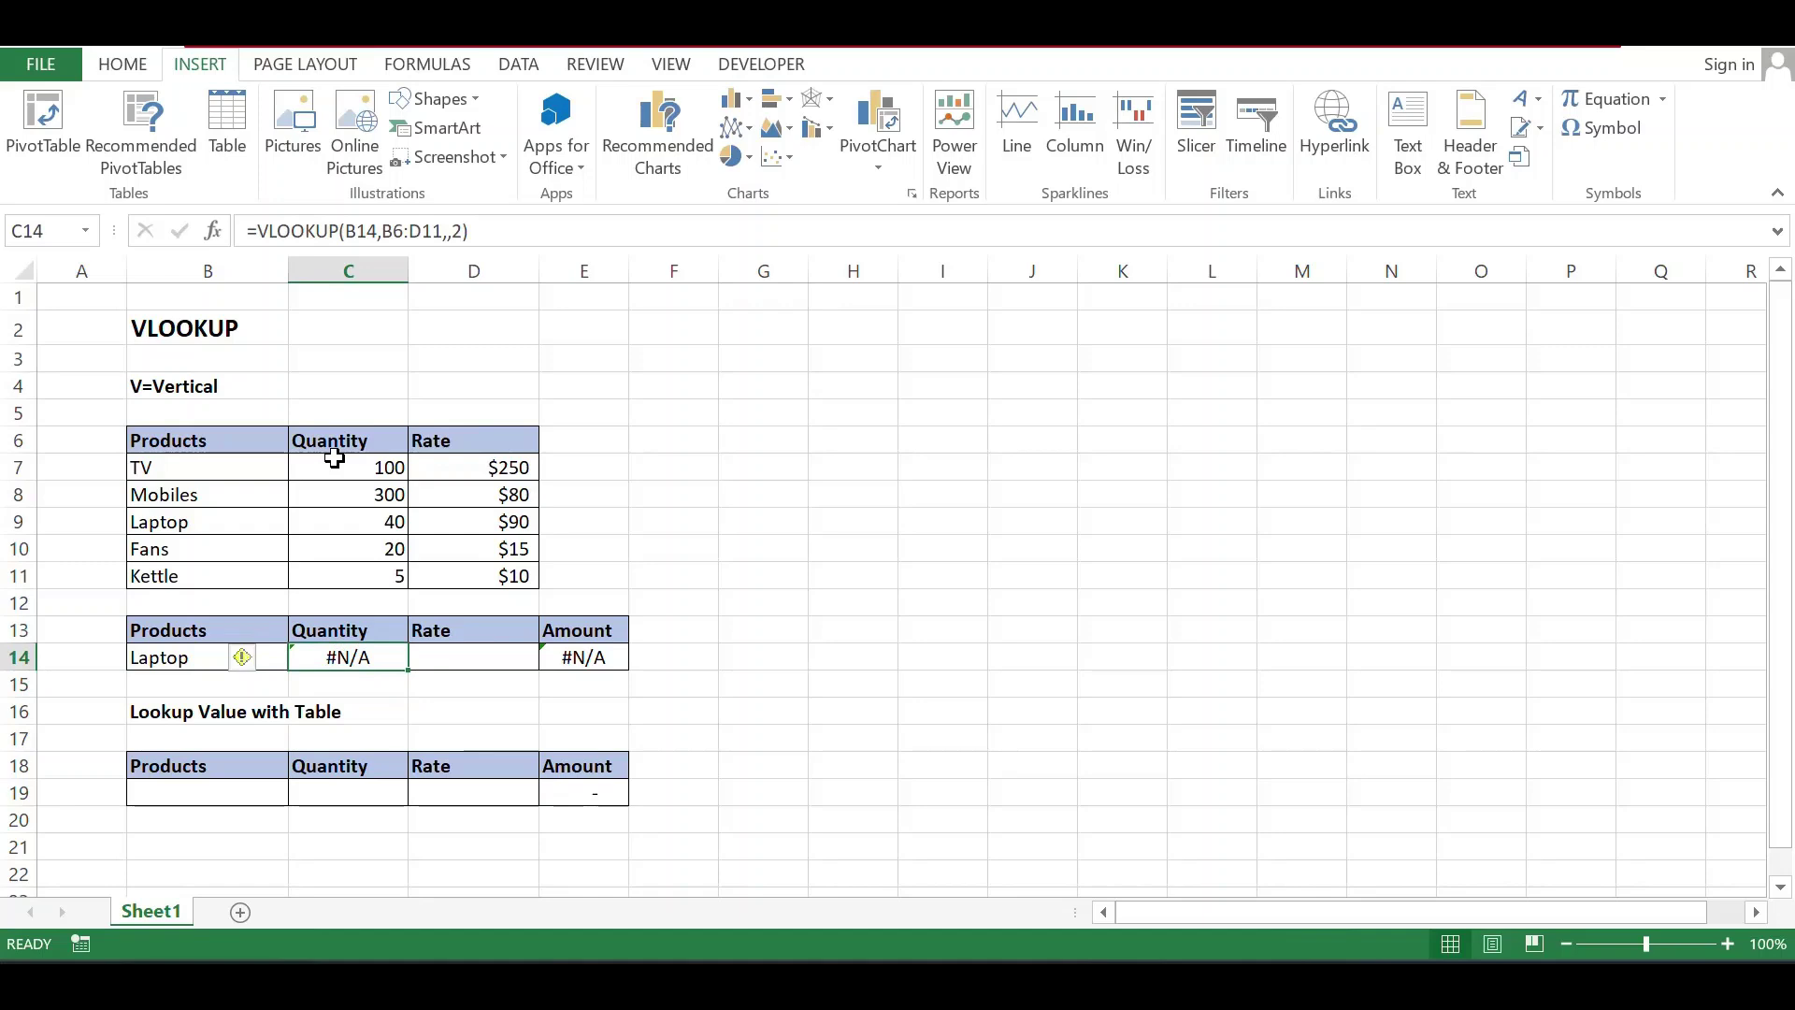
click(455, 235)
key(Right)
key(BackSpace)
key(Right)
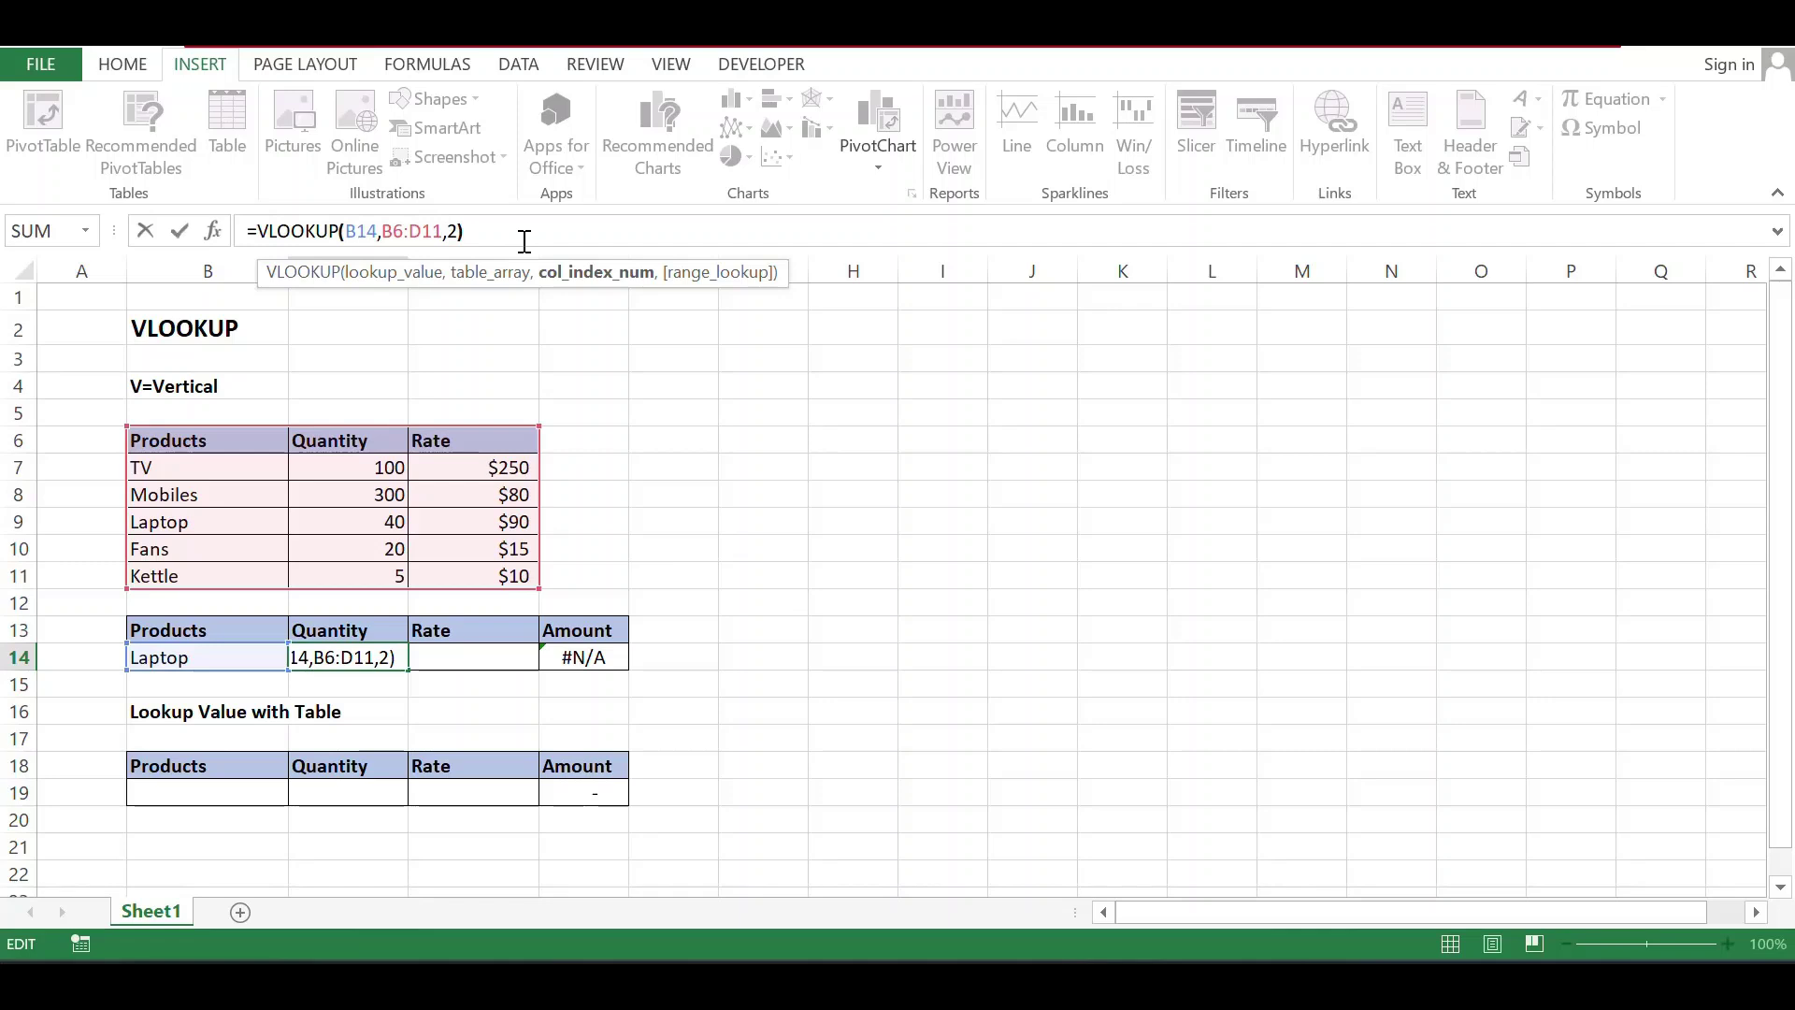
text(,)
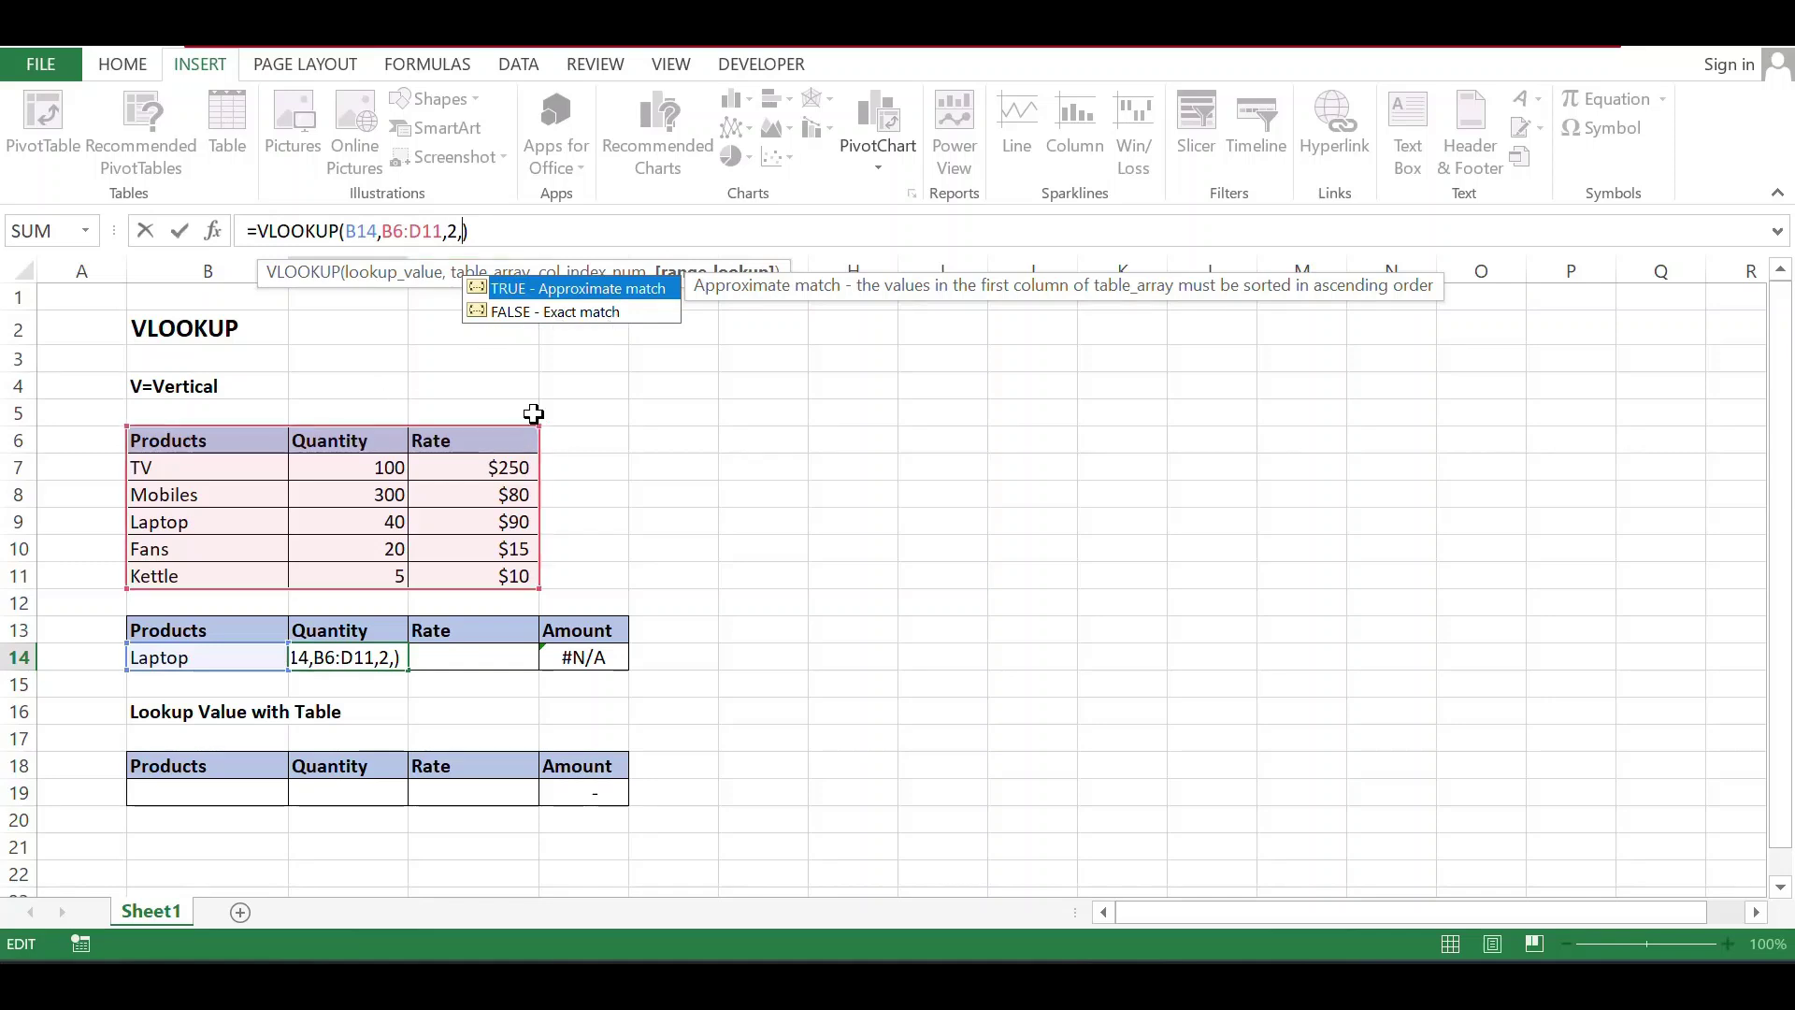
text(0)
key(Return)
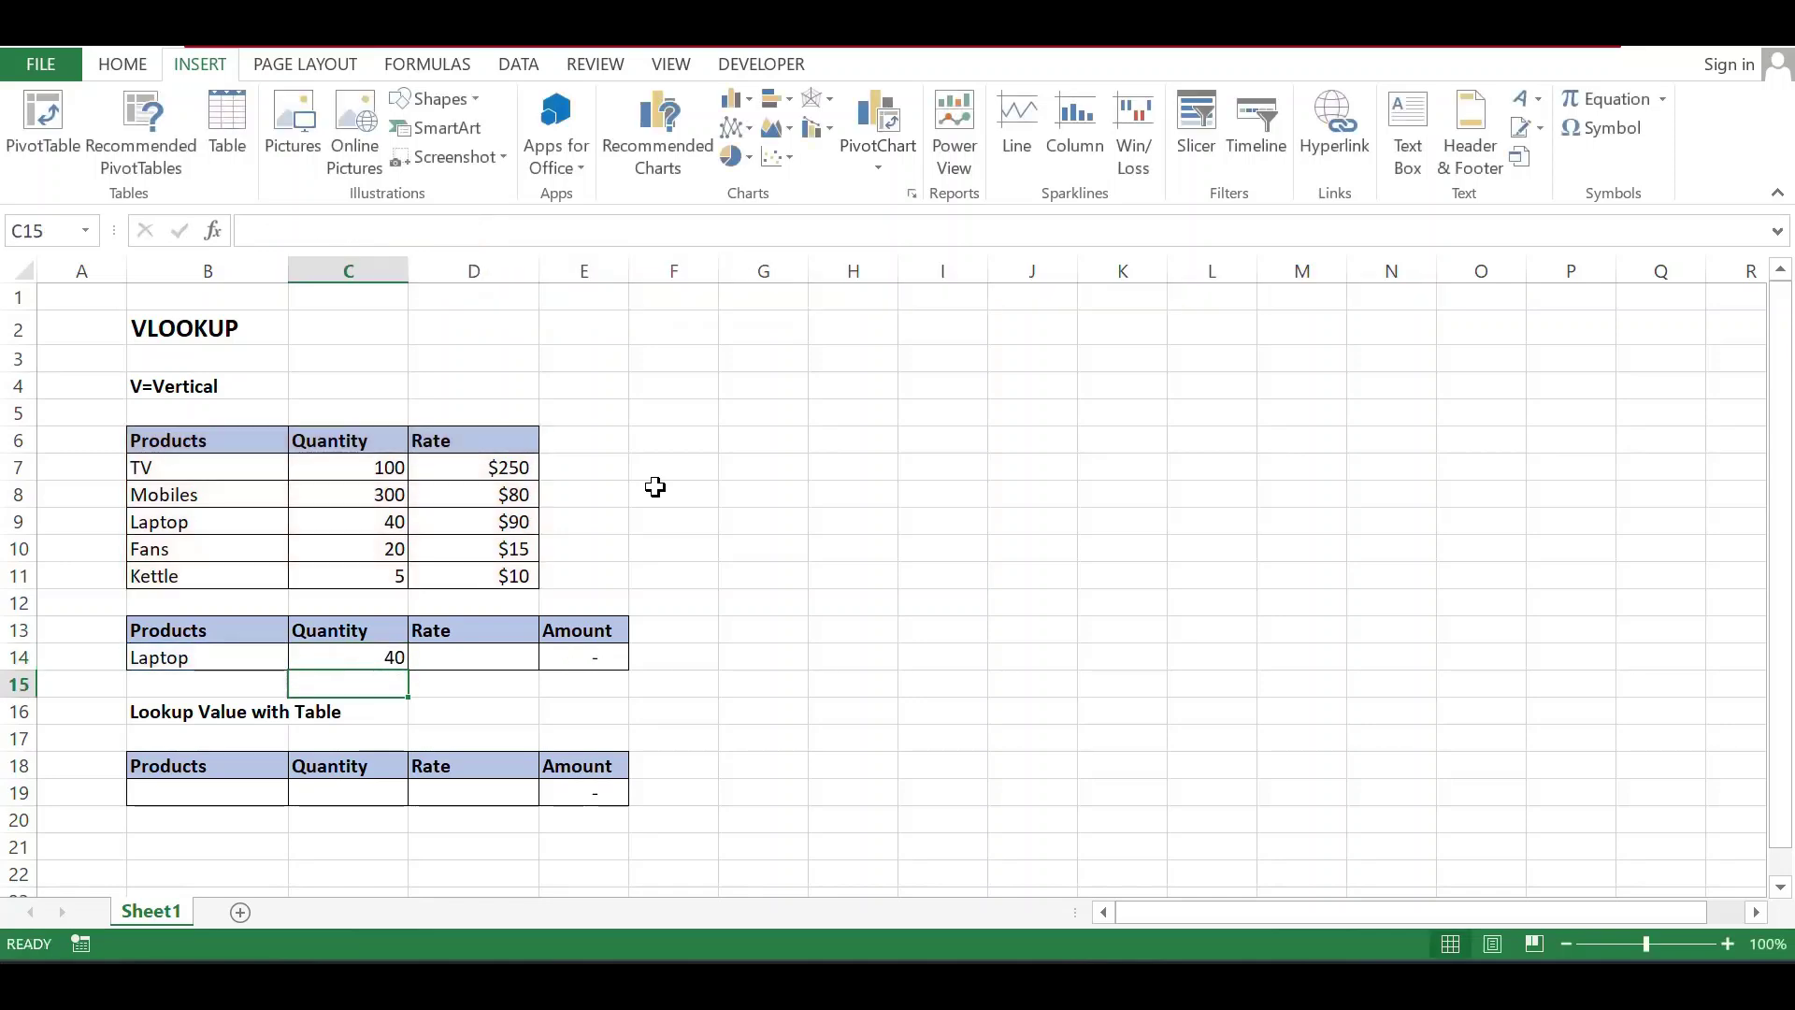
key(Up)
key(Left)
key(Right)
key(Up)
key(Up)
key(Up)
key(Left)
key(Up)
key(Up)
key(Right)
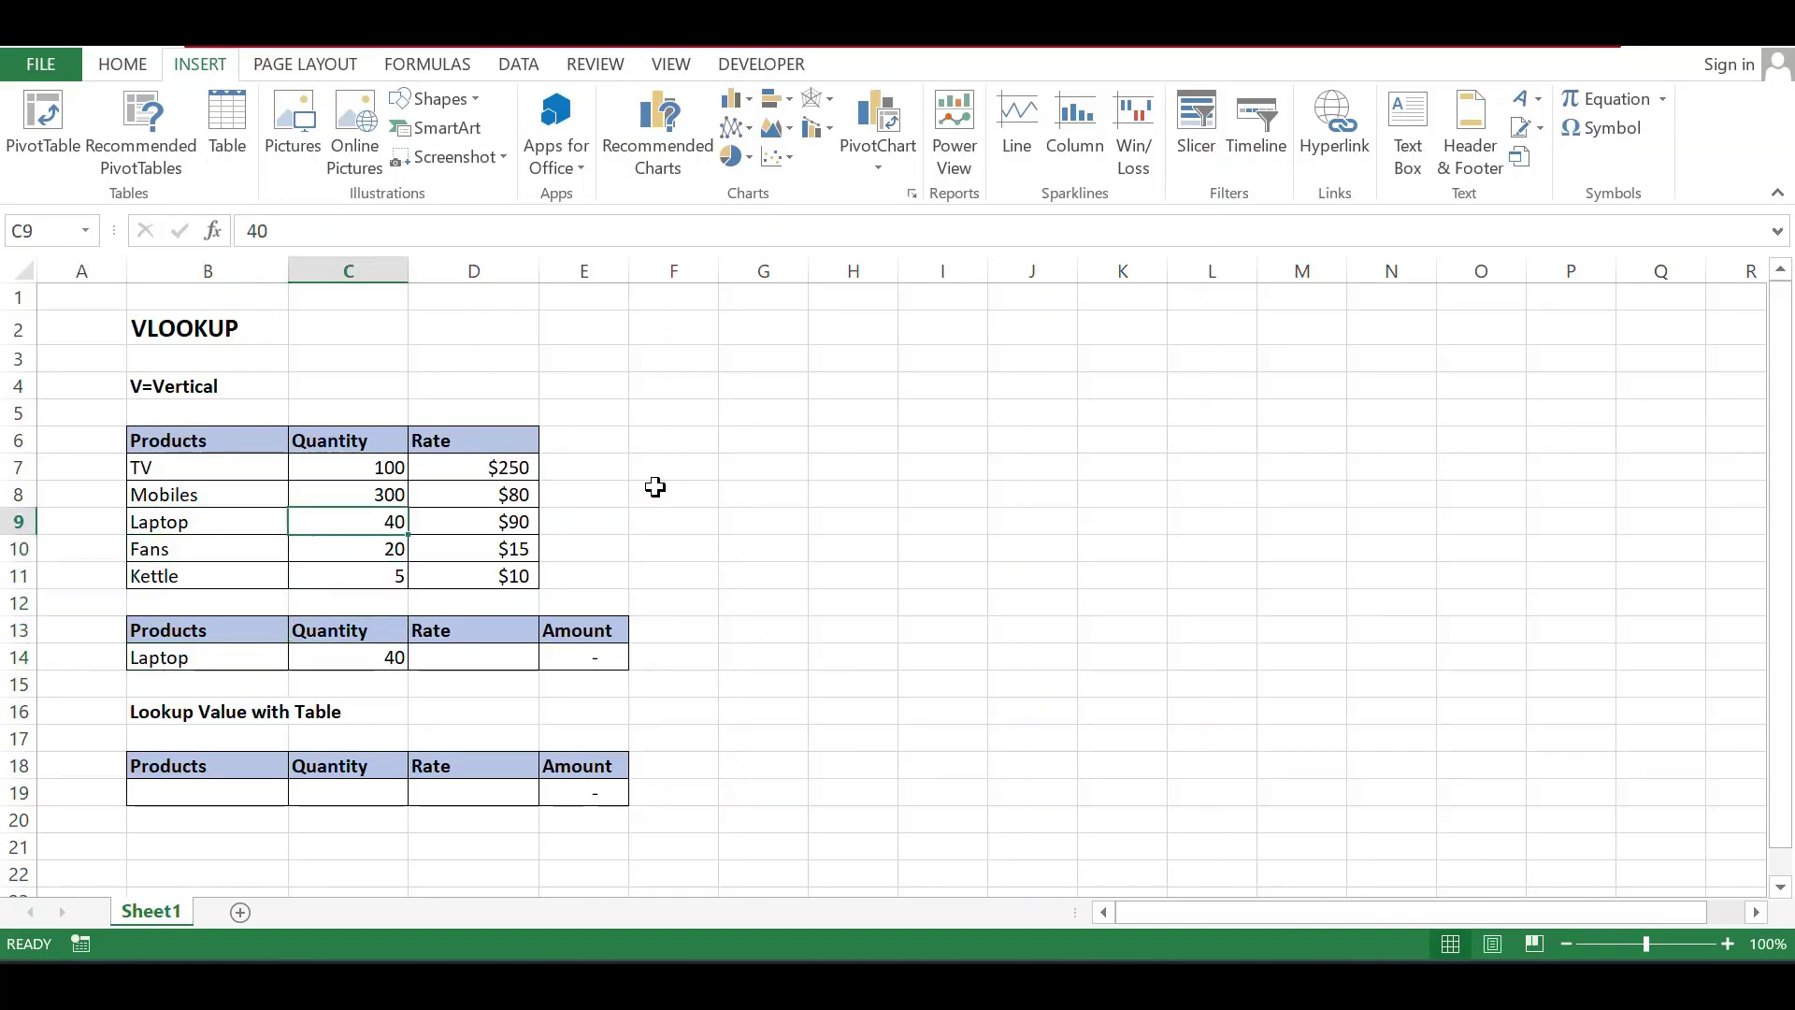
key(Down)
key(Down)
key(Down)
key(Down)
key(Up)
key(Up)
key(Up)
key(Up)
key(Down)
key(Down)
key(Down)
key(Down)
key(Down)
key(Left)
key(Right)
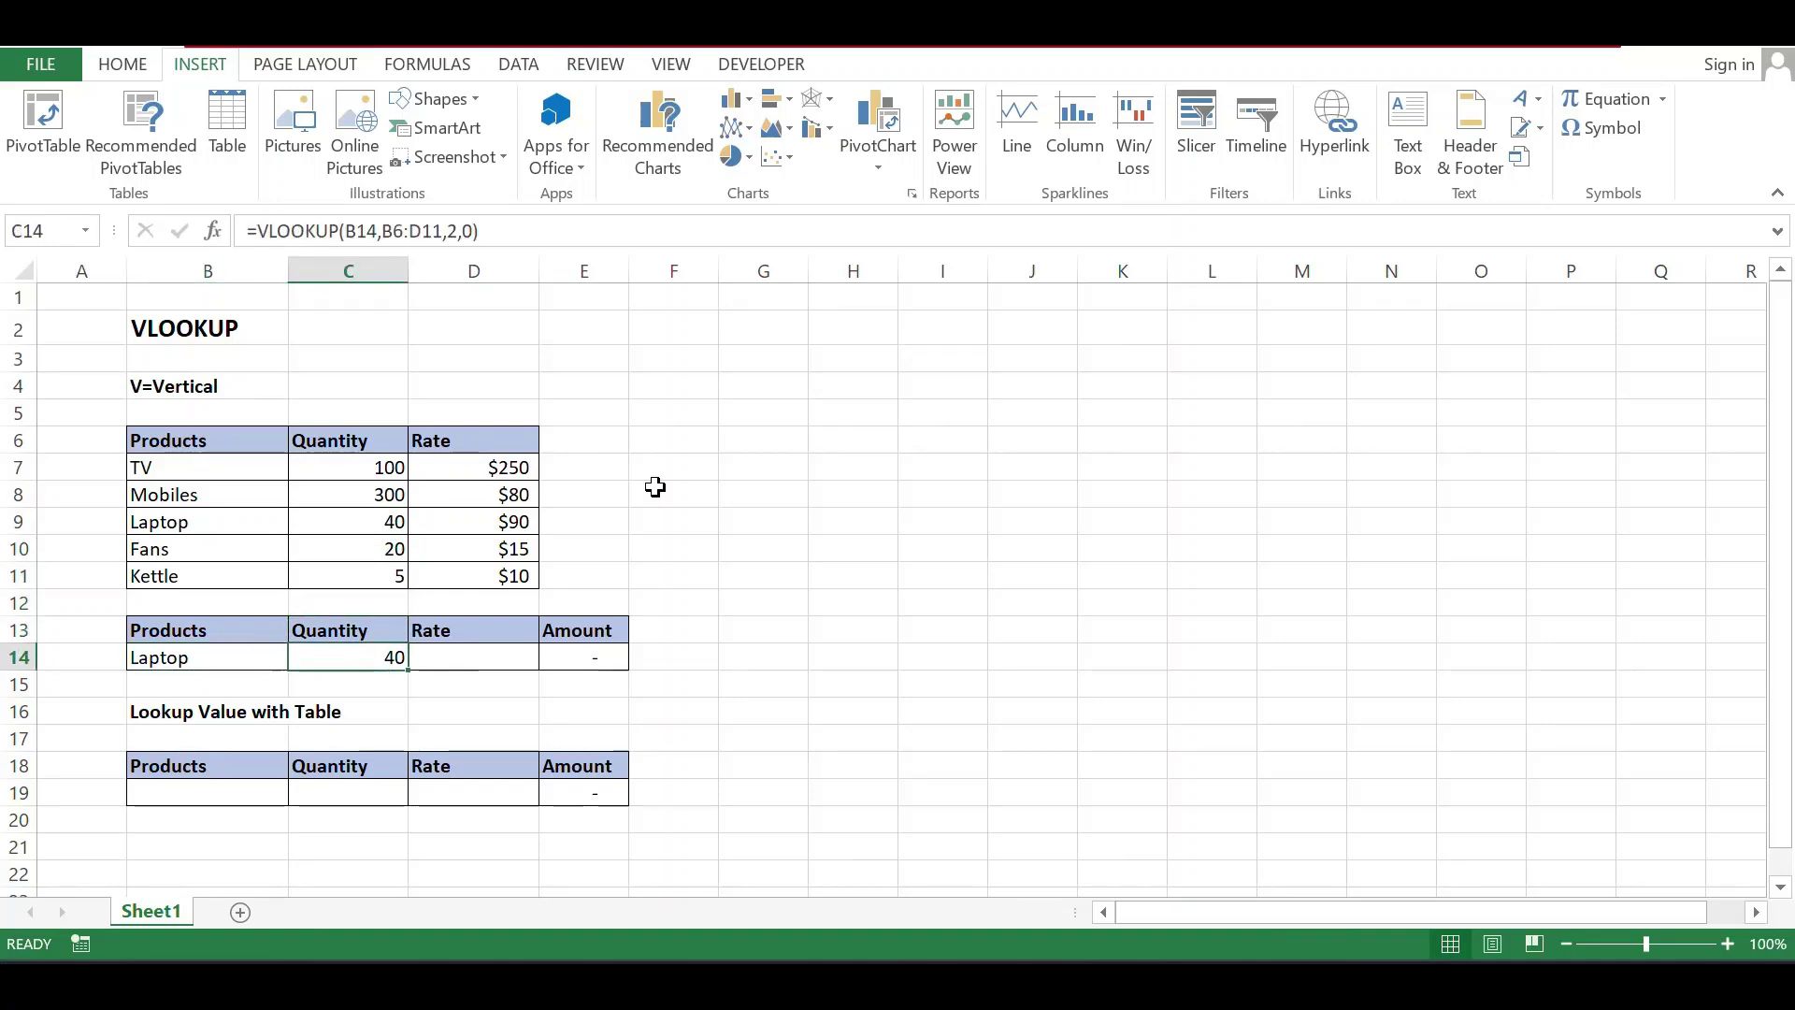
key(Right)
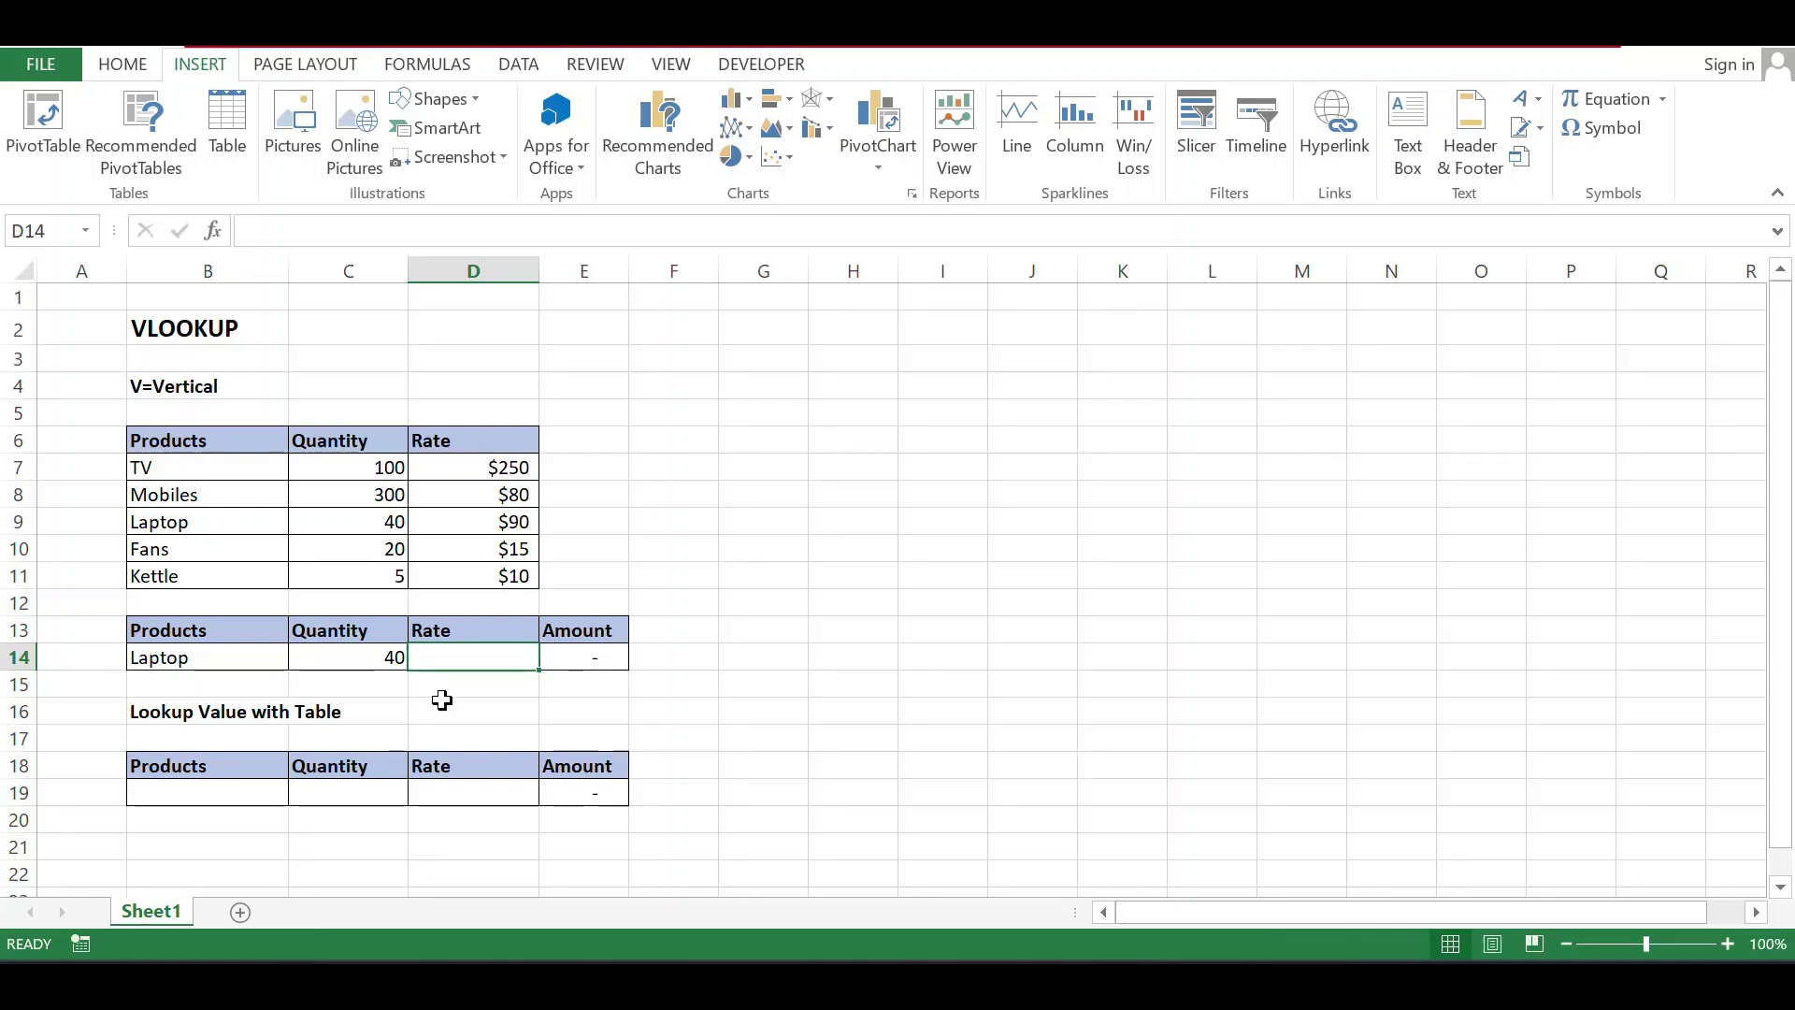
Enter =vlookup(B14,B6:D11,3,0) in D14, fixing the misspelled 'vookup', to fetch Laptop's $90 rate.
text(=)
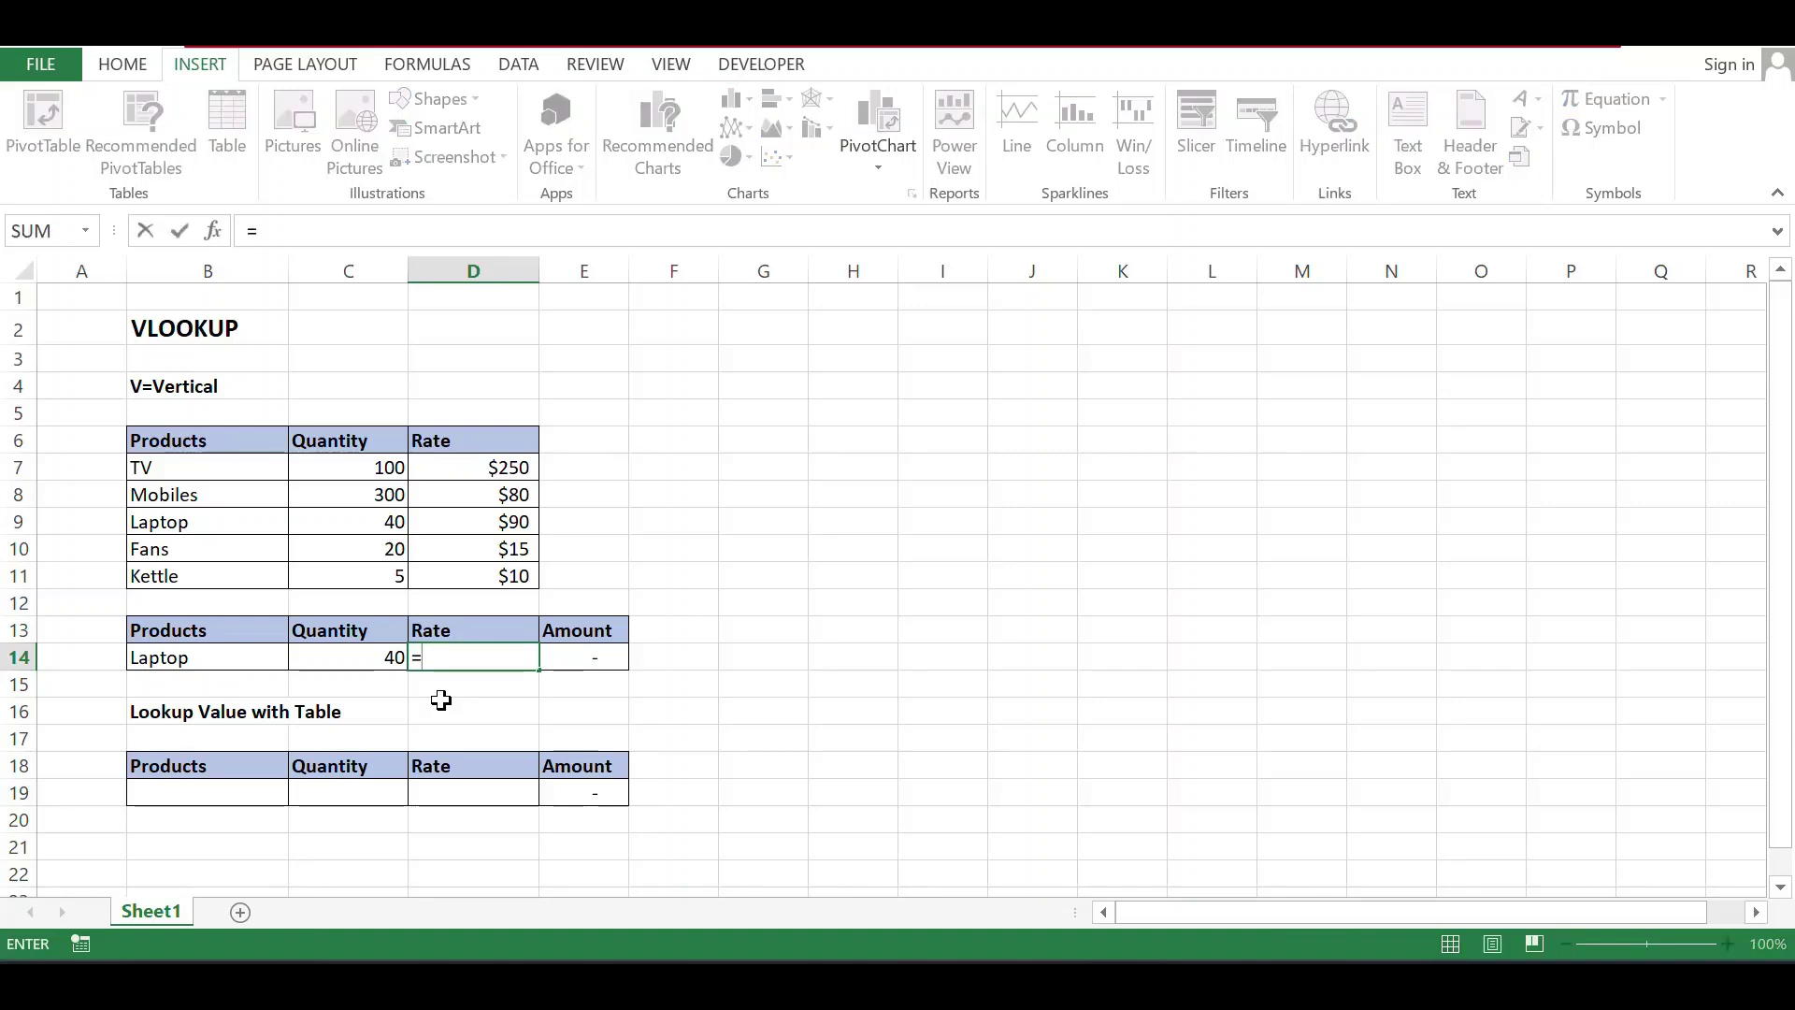
text(v)
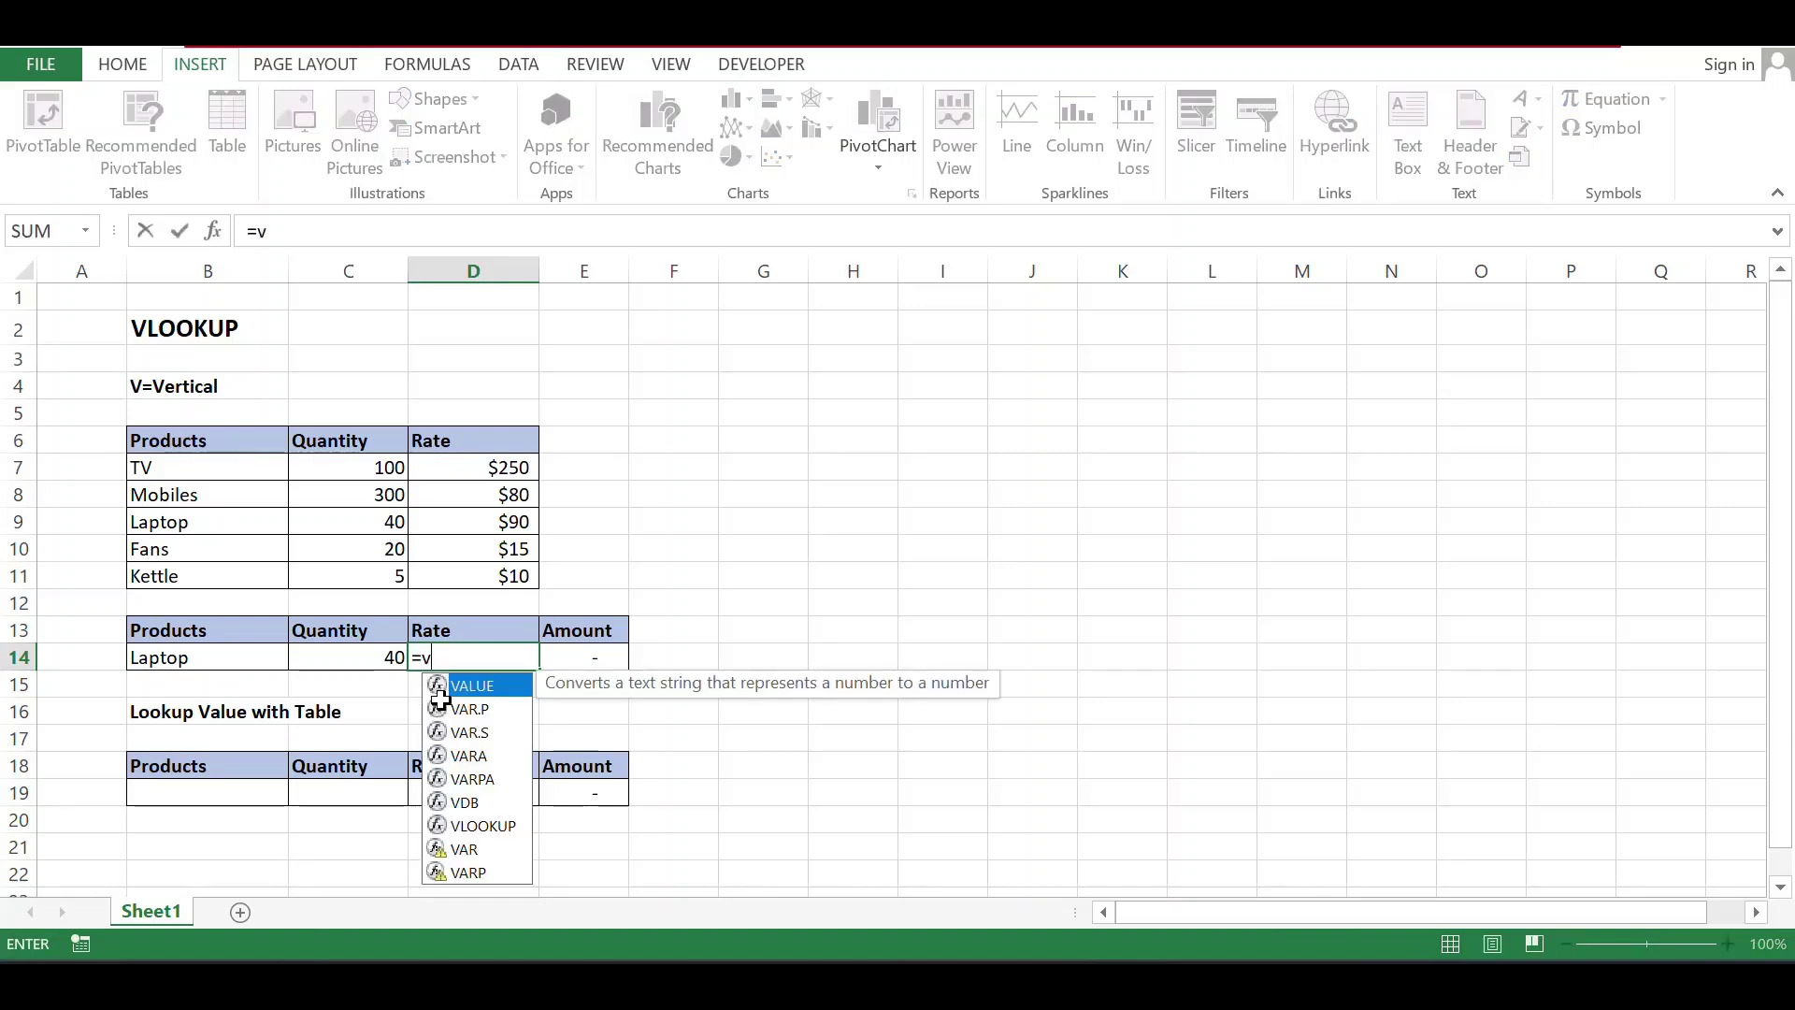
text(ookup()
key(BackSpace)
key(BackSpace)
key(BackSpace)
key(BackSpace)
key(BackSpace)
key(BackSpace)
text(lookup)
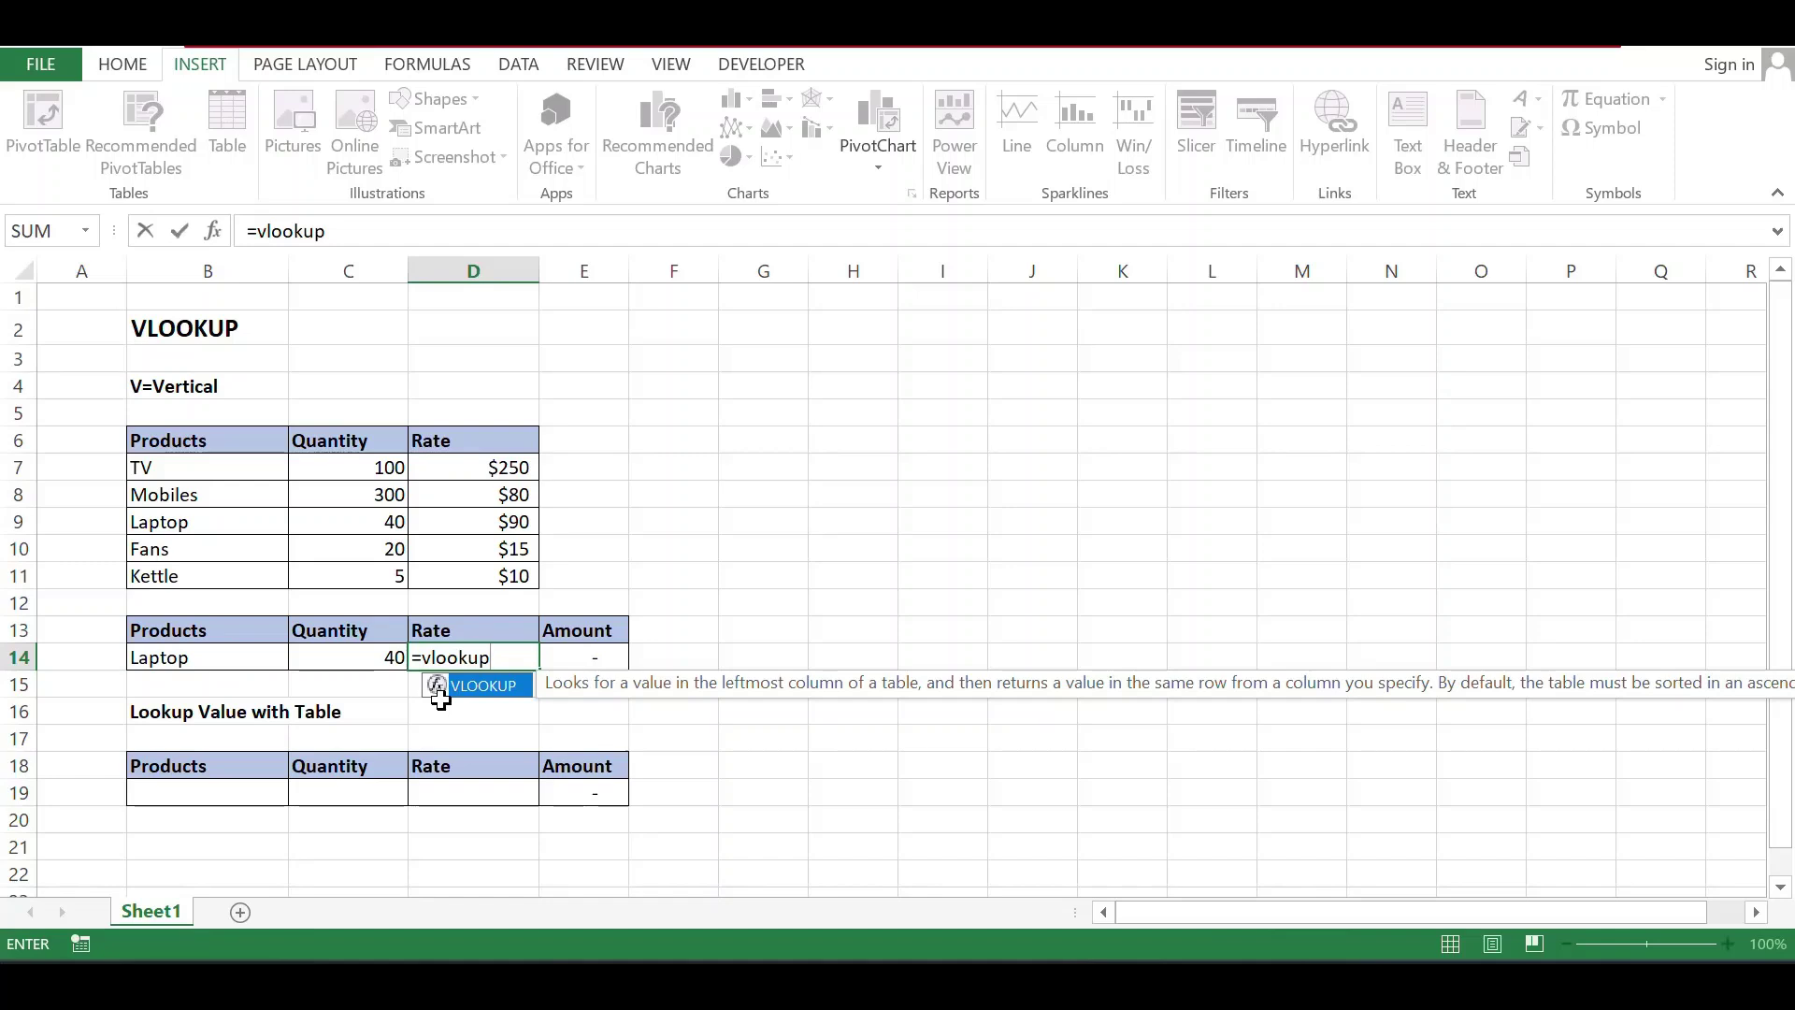
text(()
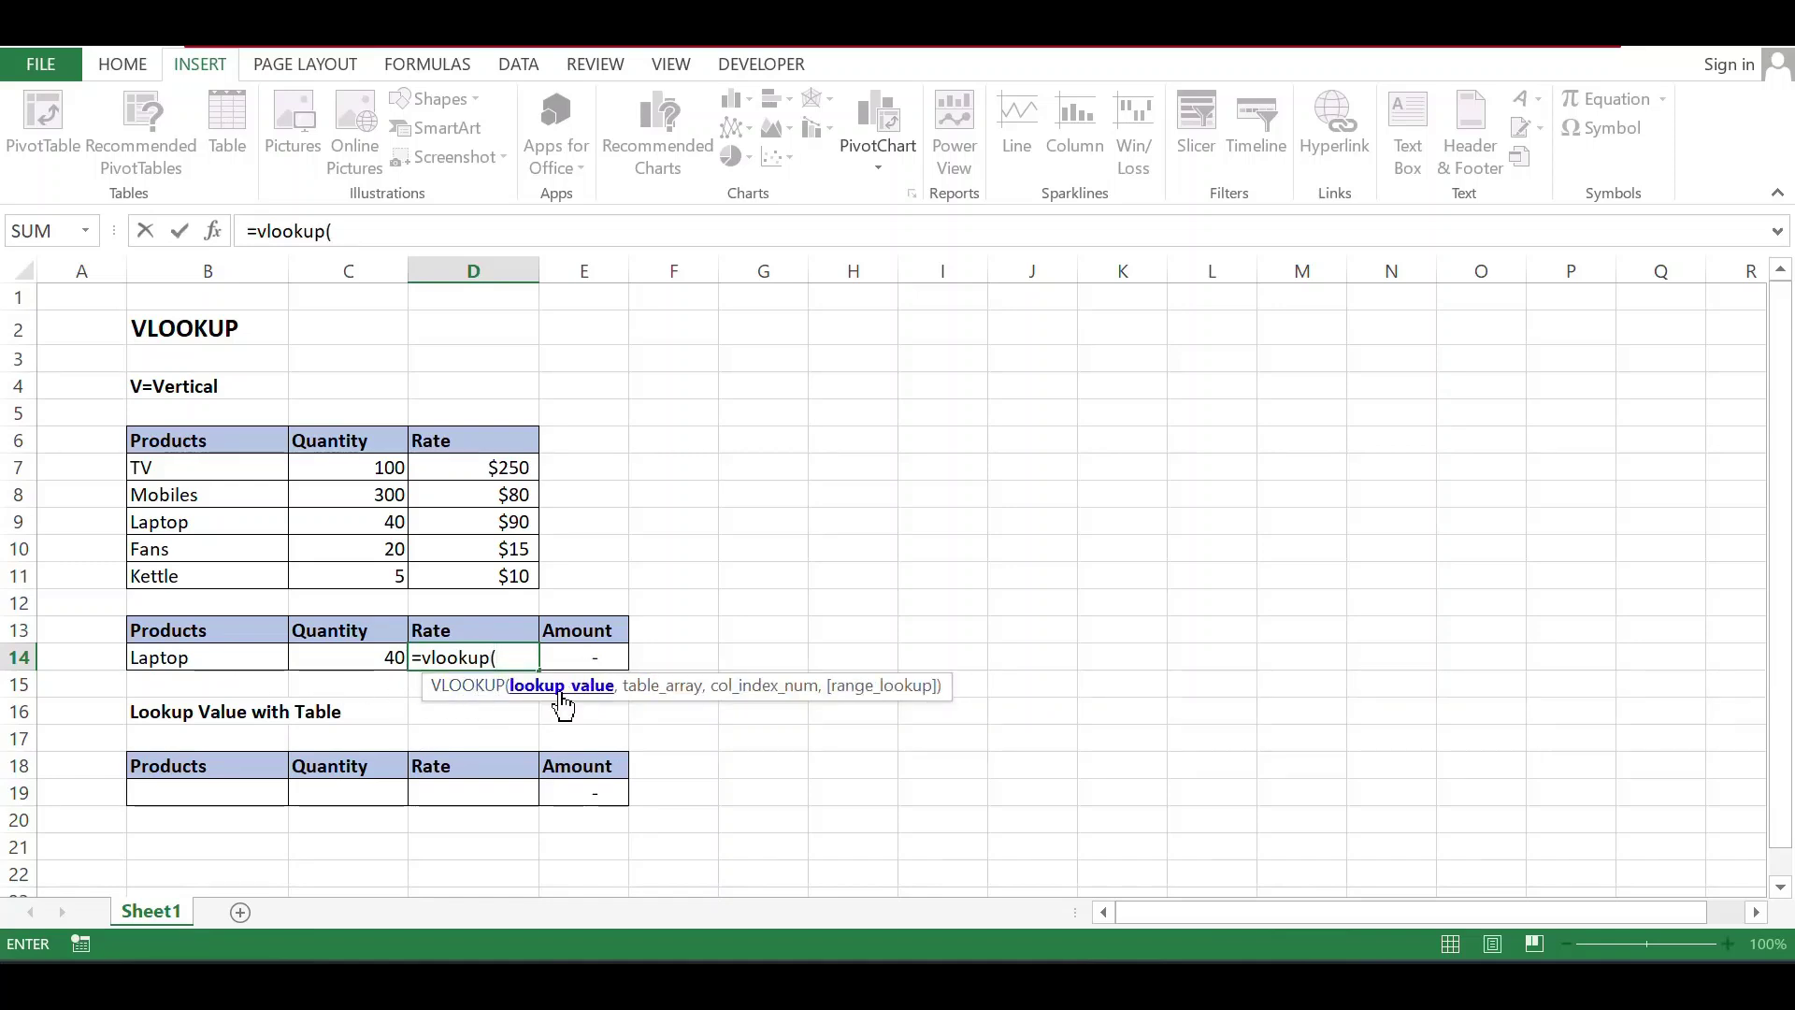
click(236, 654)
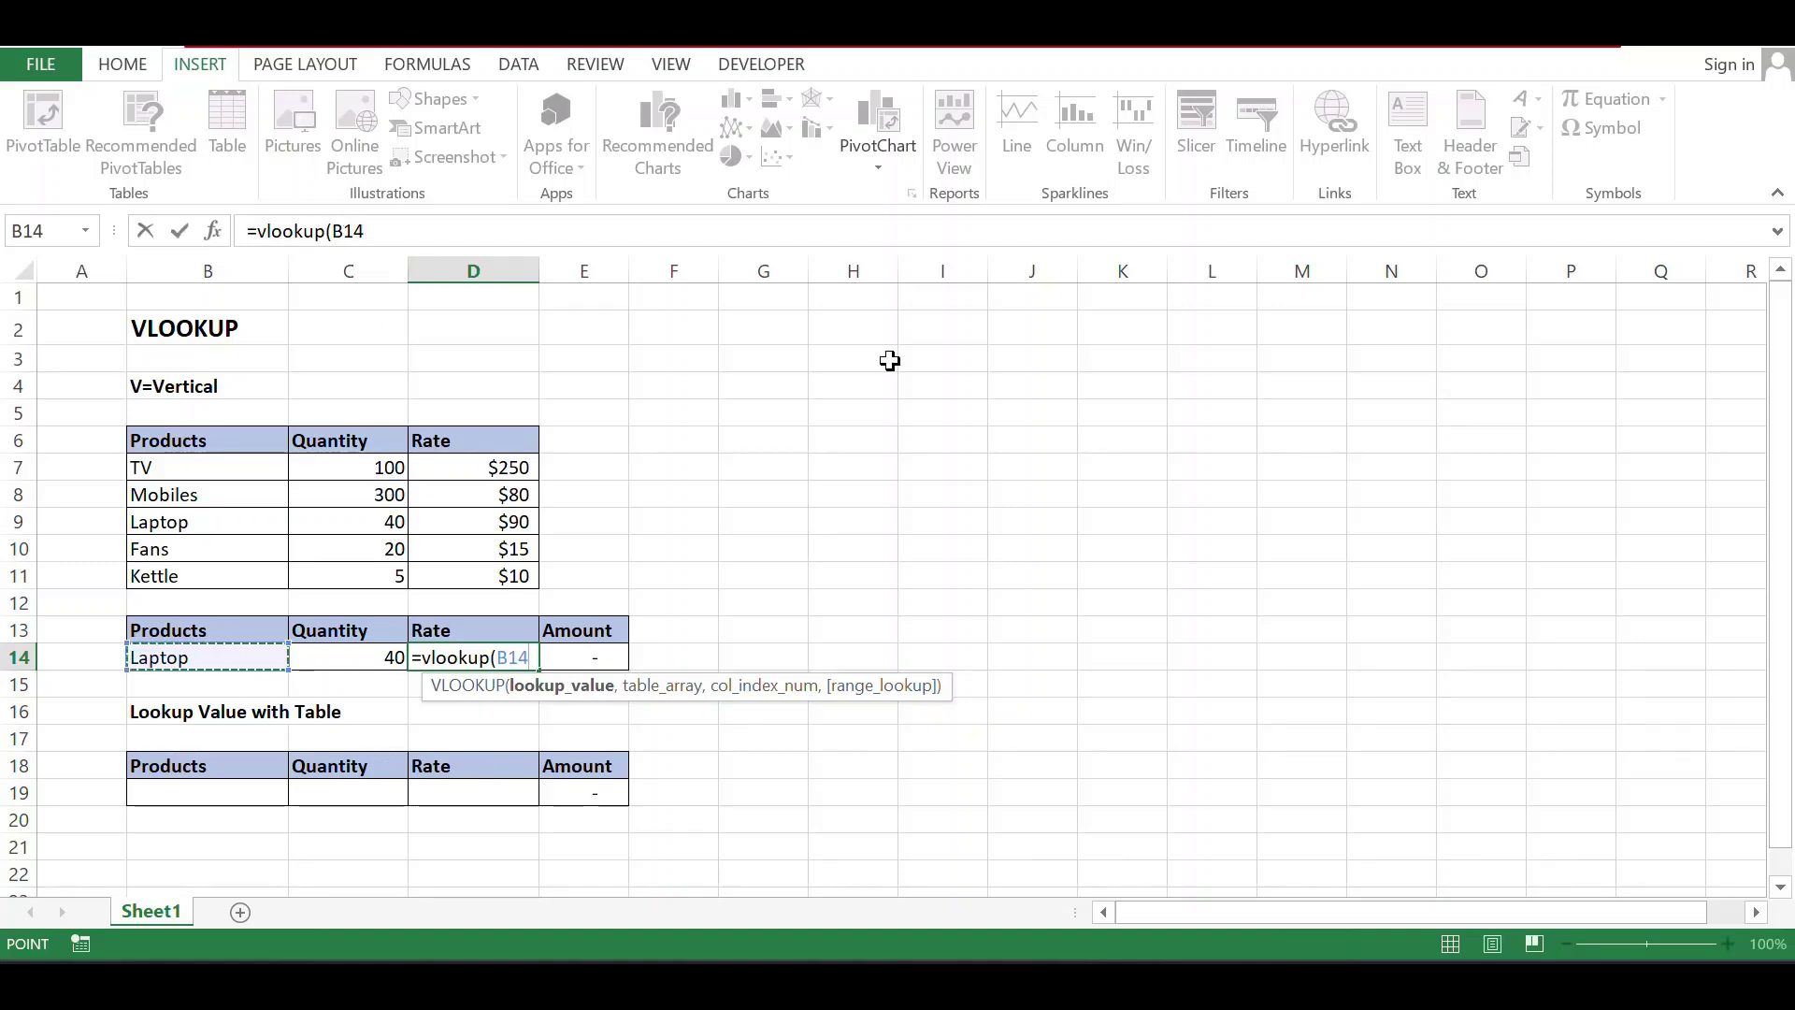
text(,)
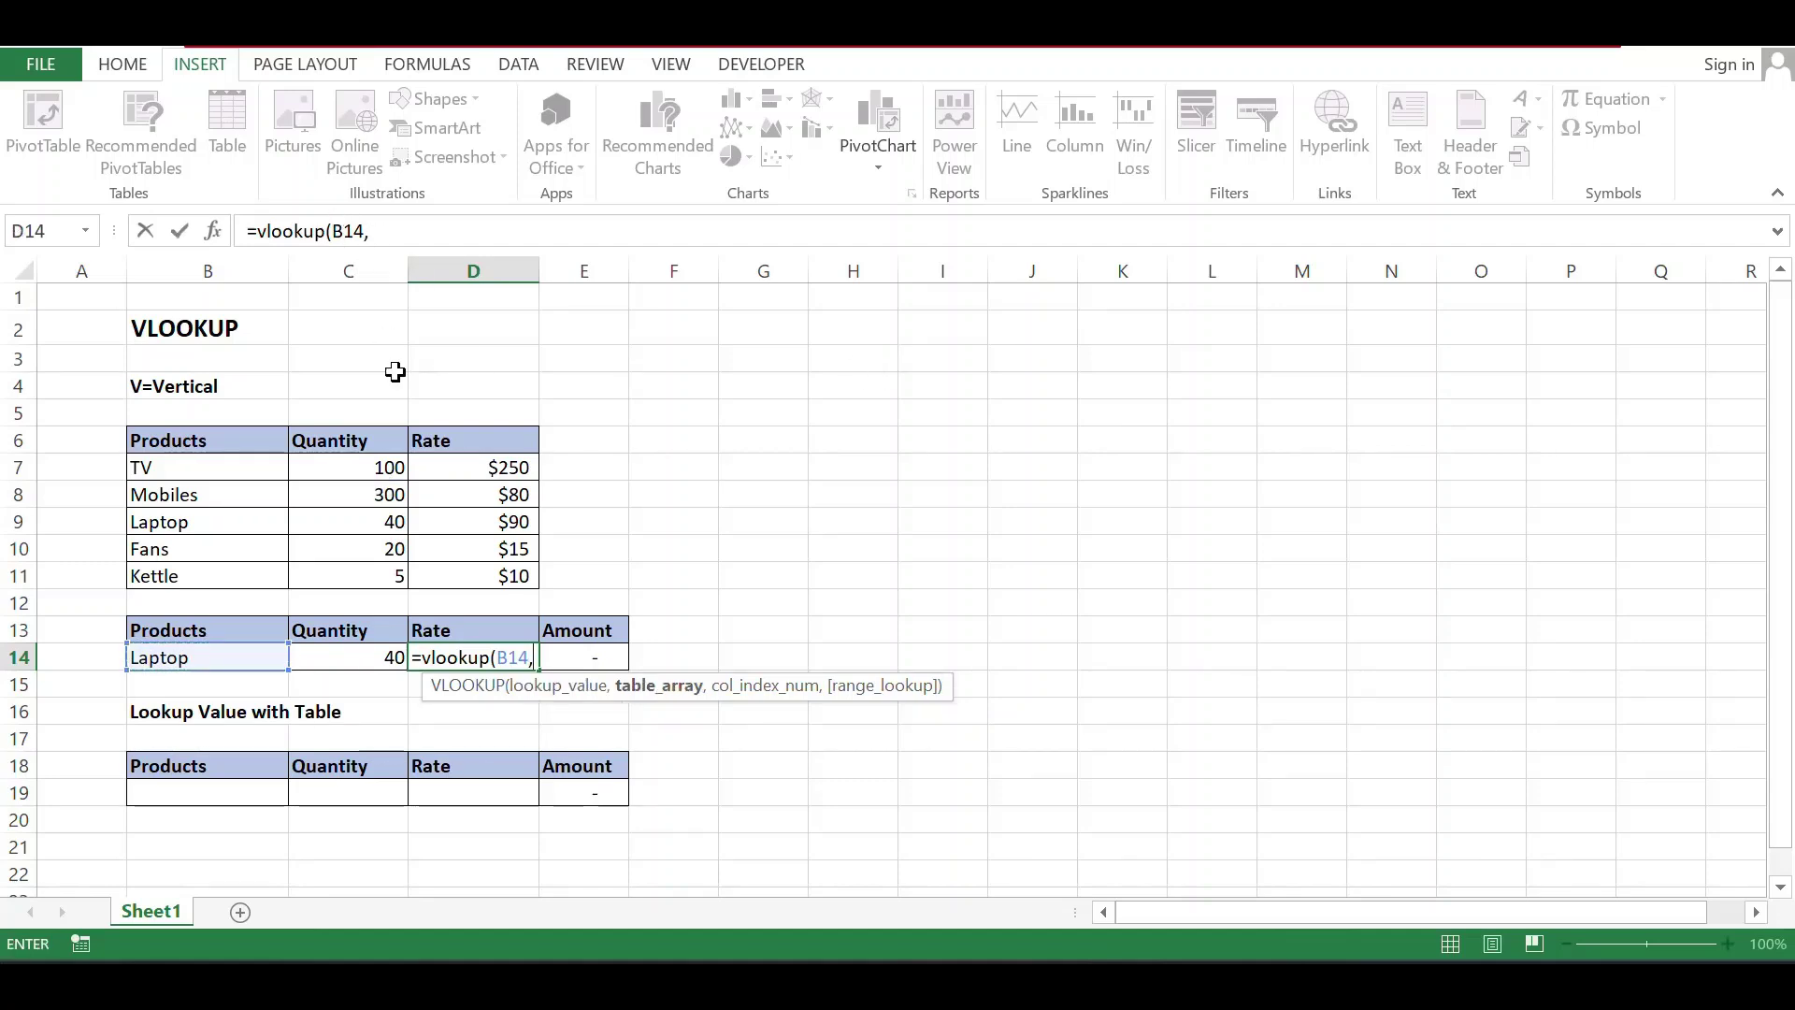
drag(213, 438, 439, 564)
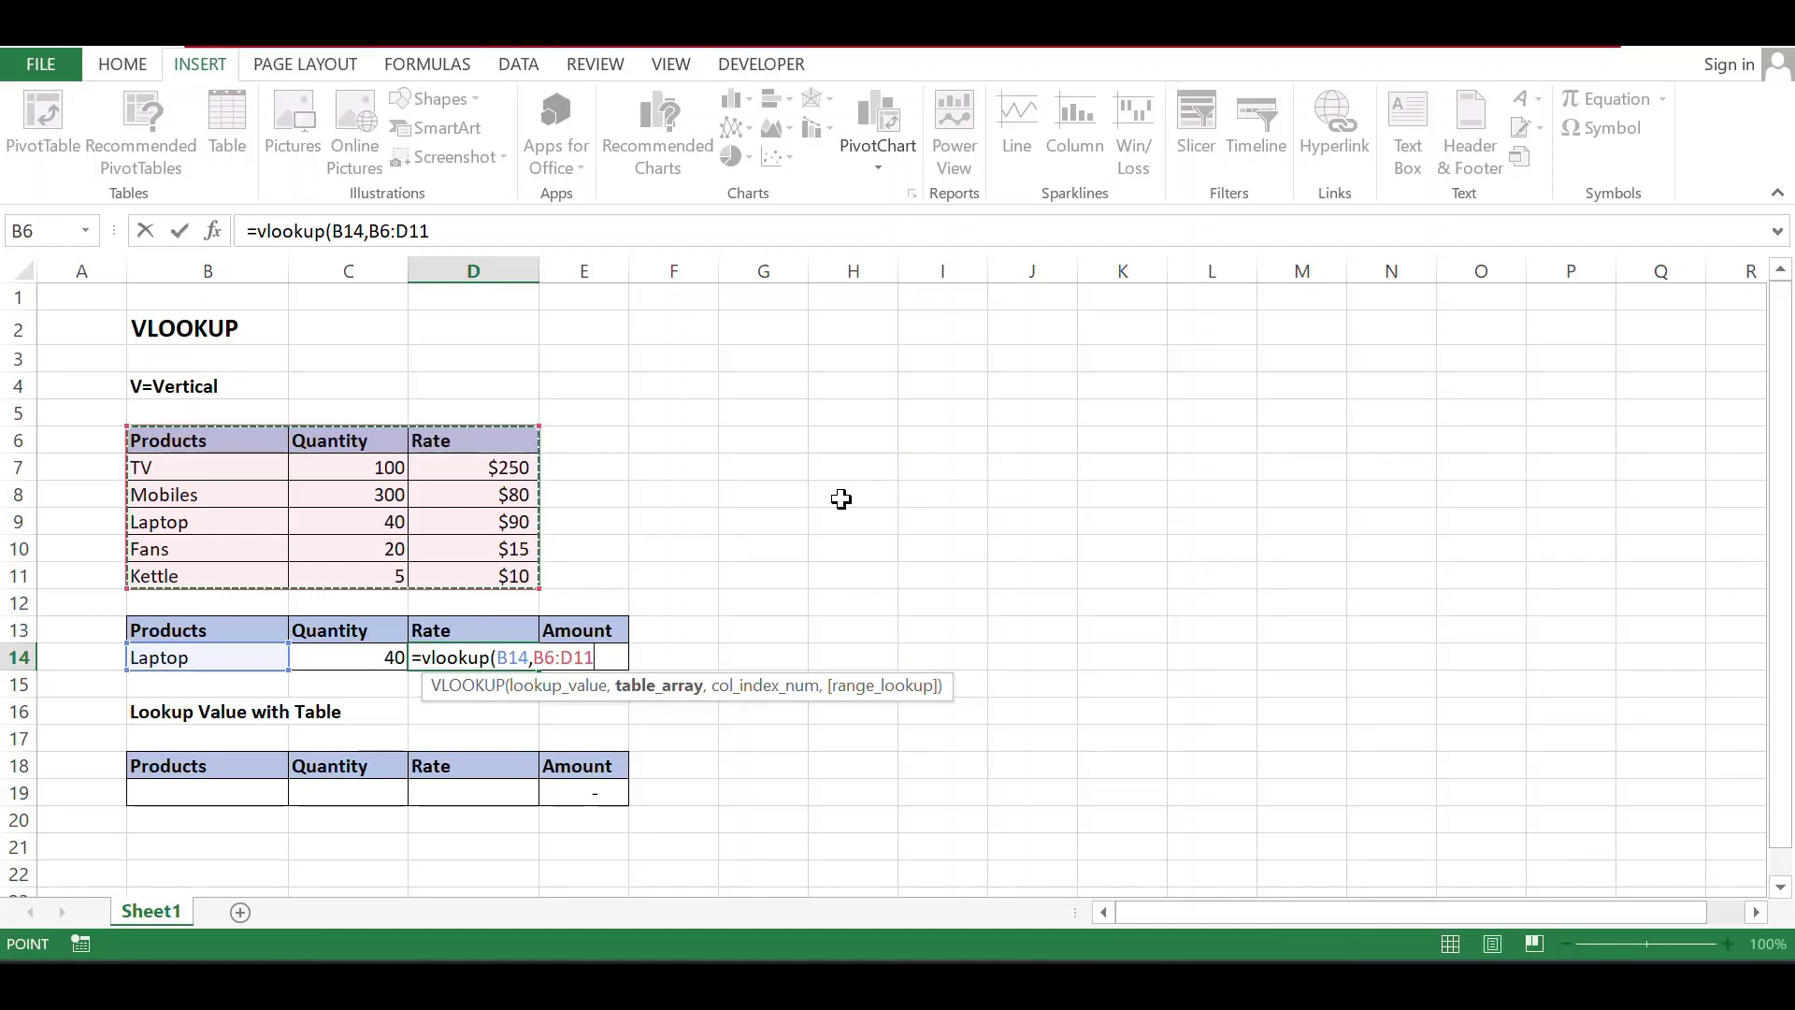
text(,3)
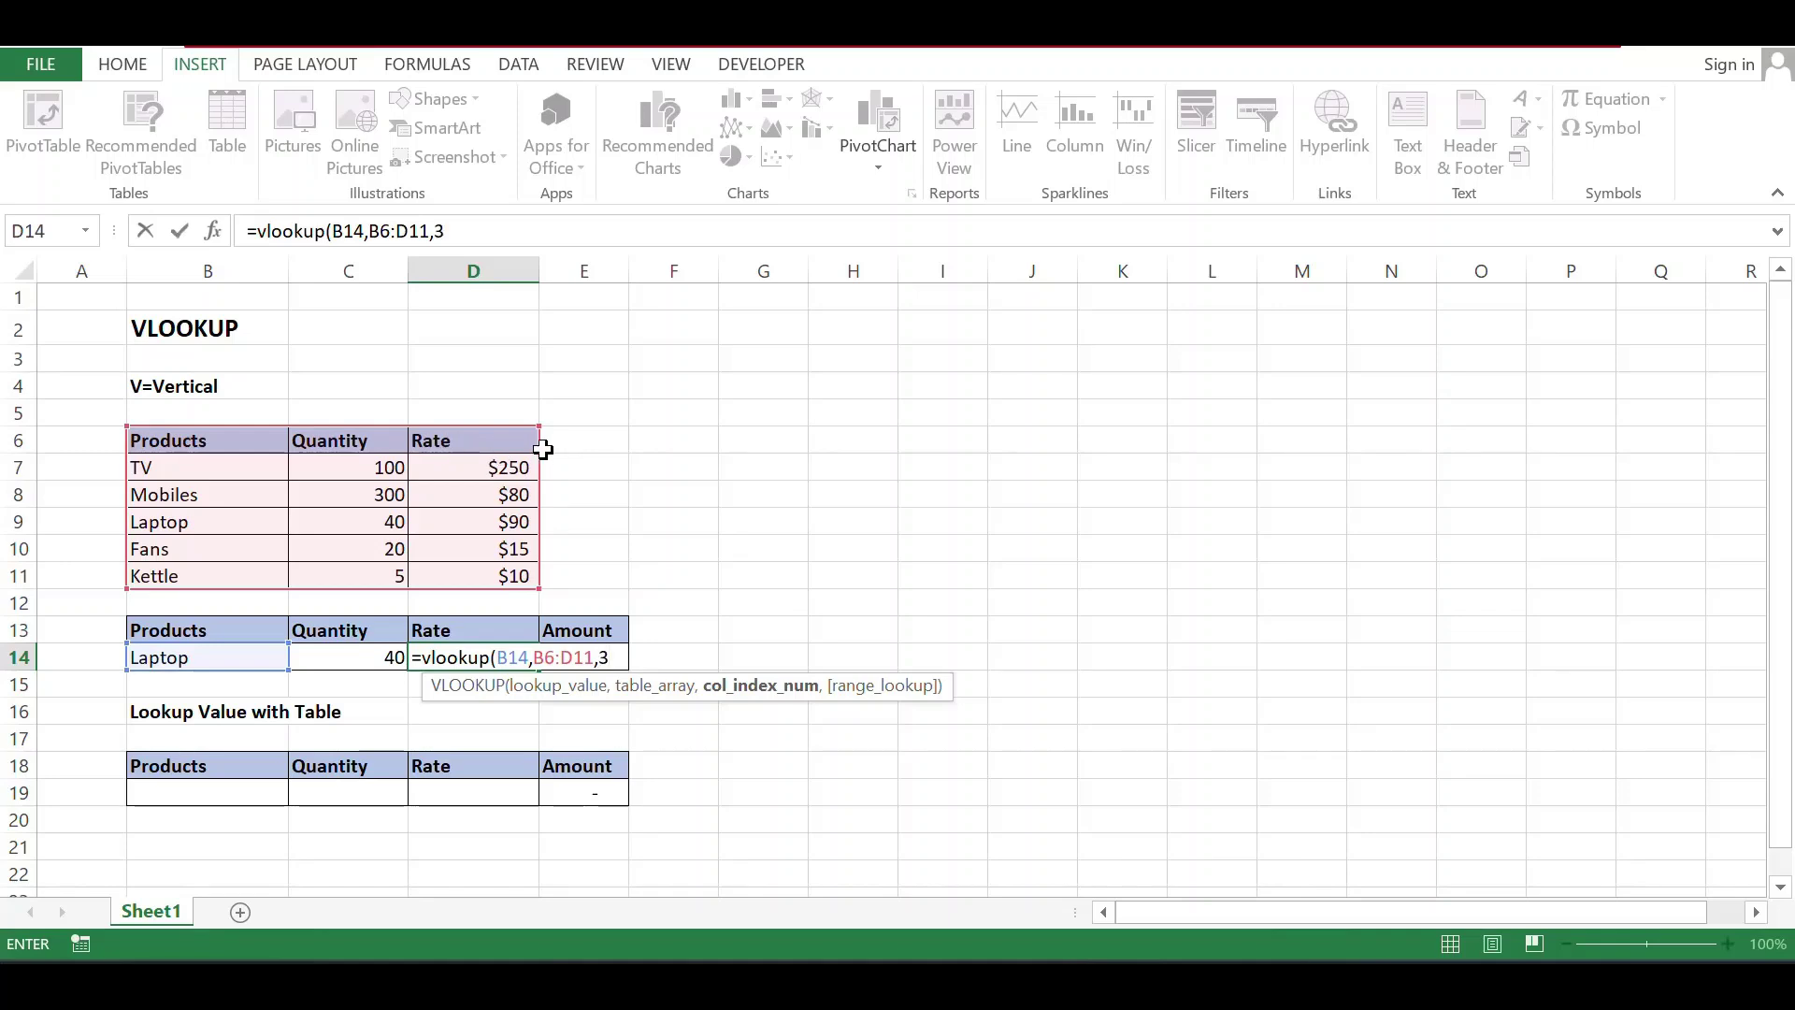
text(,)
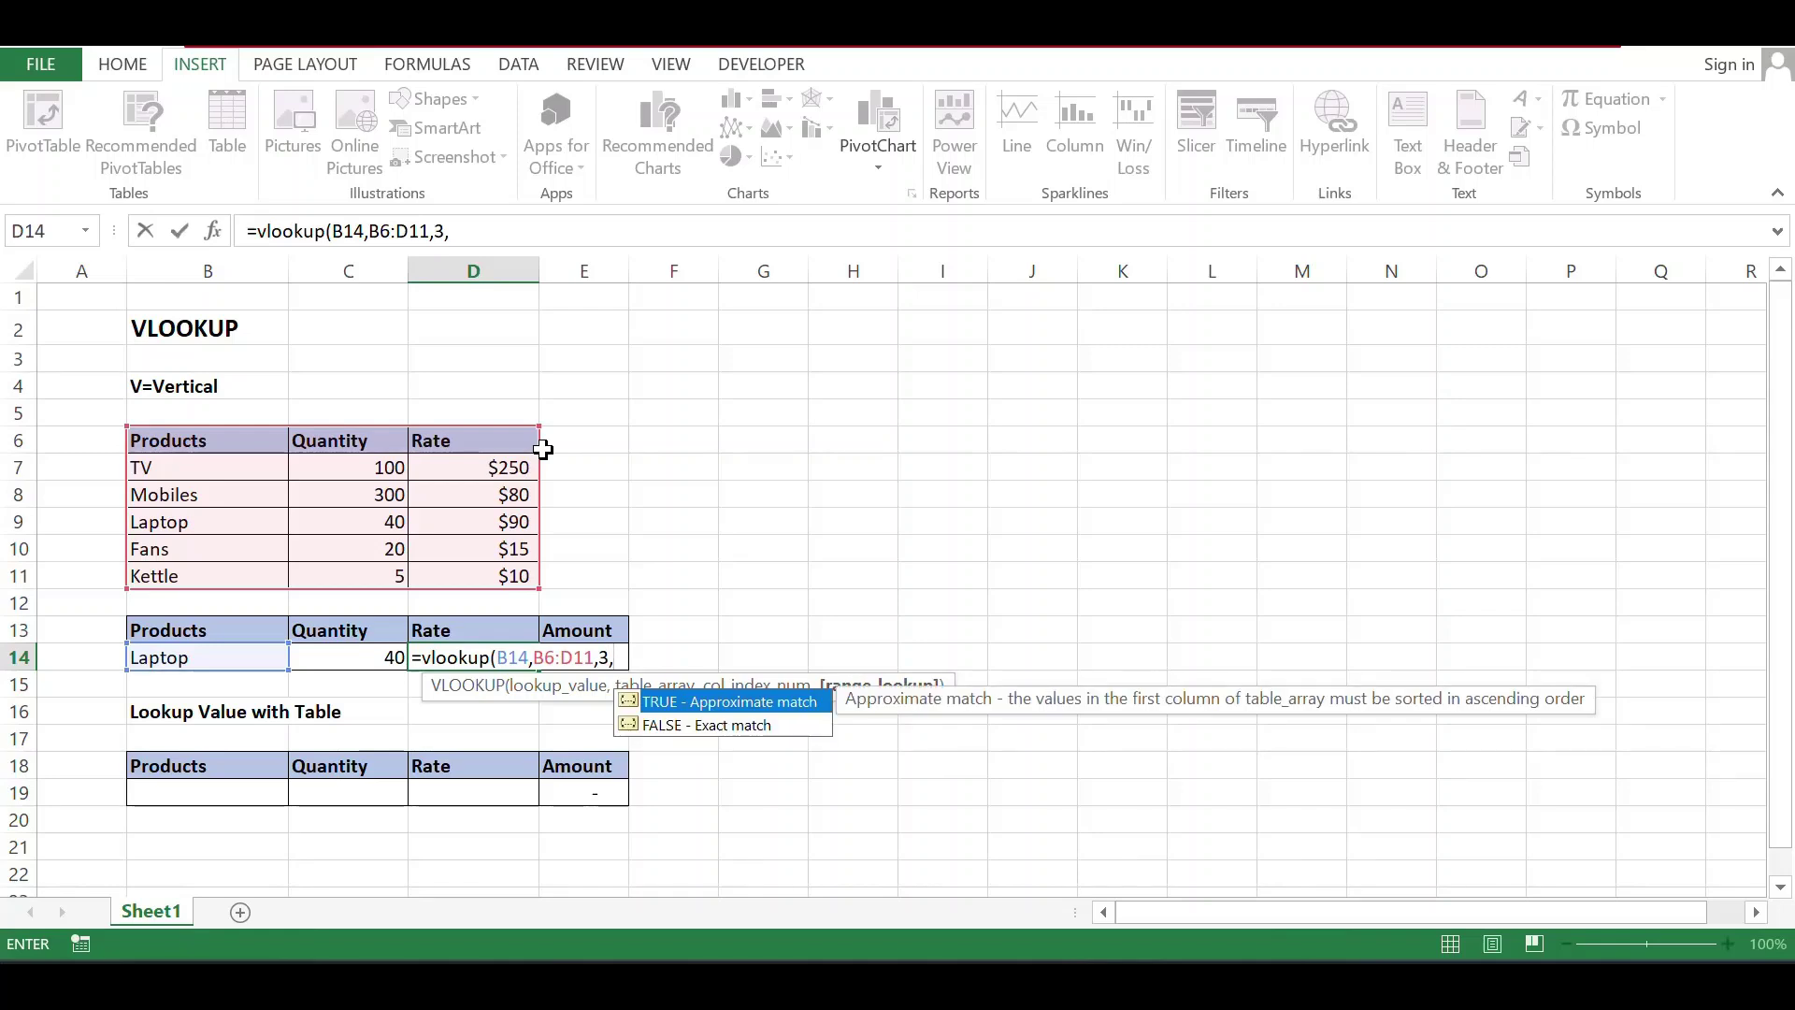
text(0))
key(Return)
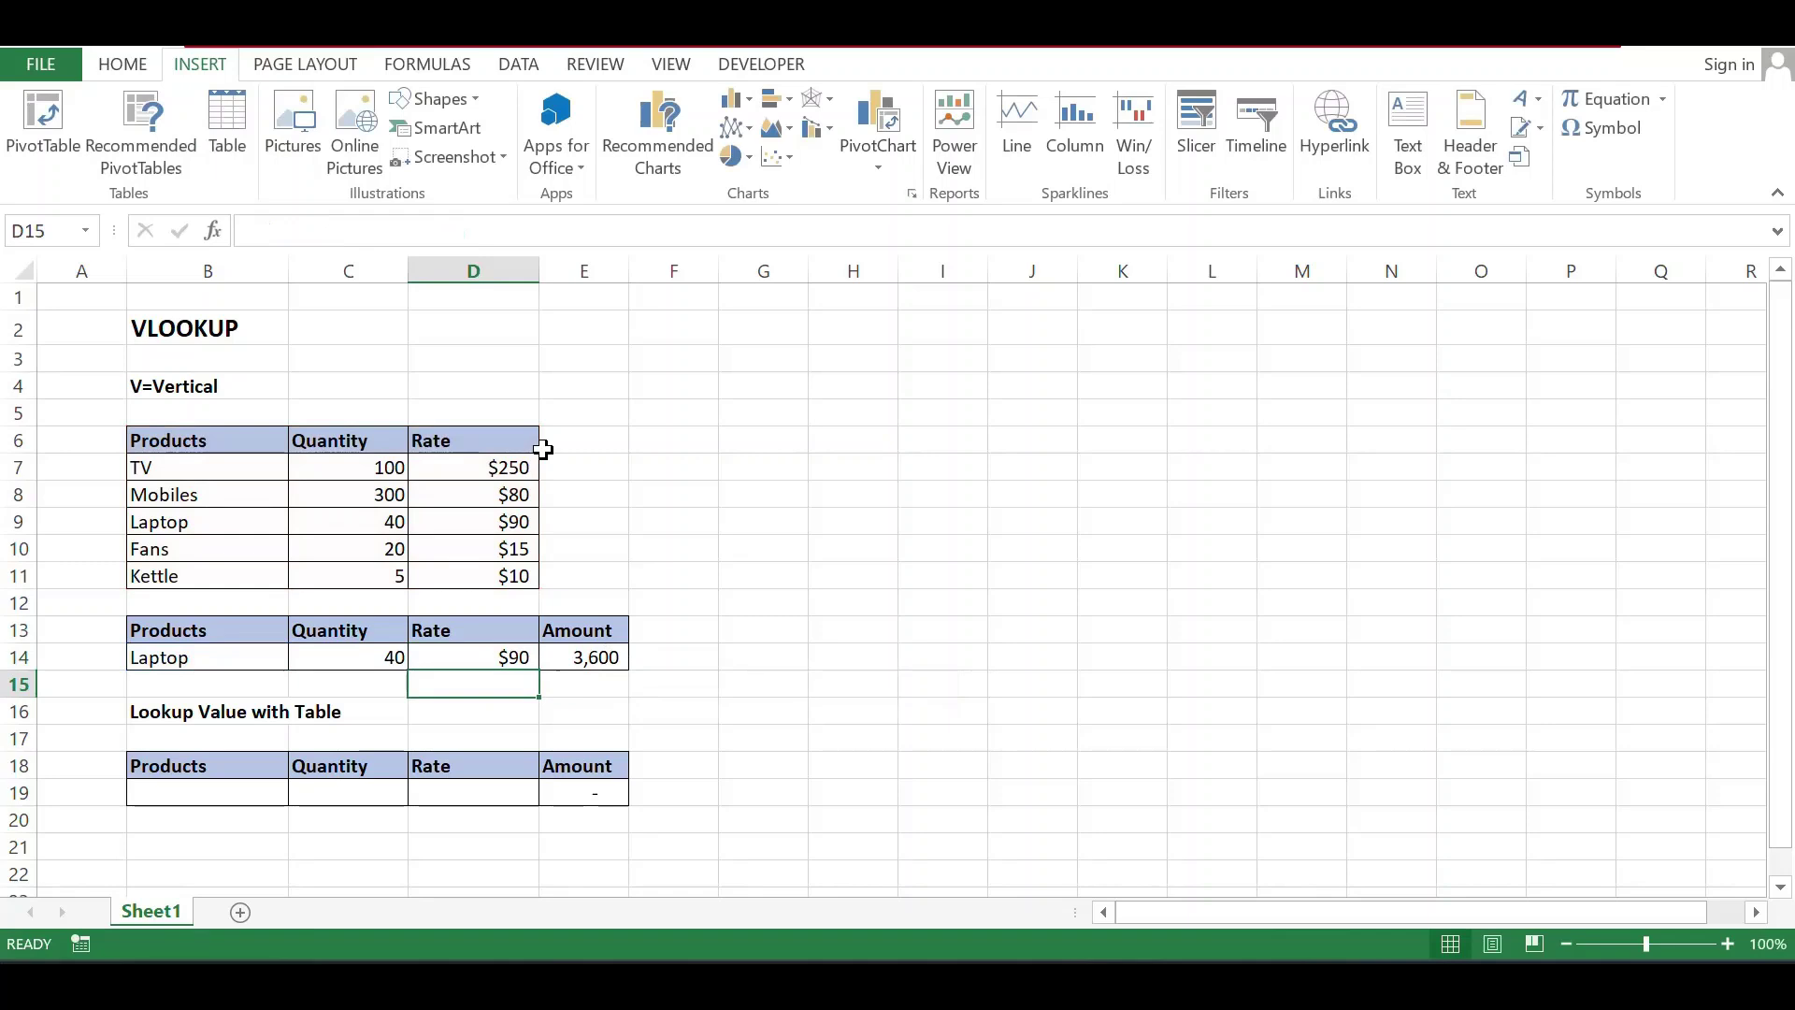
key(Up)
key(Left)
key(Left)
key(Up)
key(Up)
key(Up)
key(Up)
key(Up)
key(Right)
key(Right)
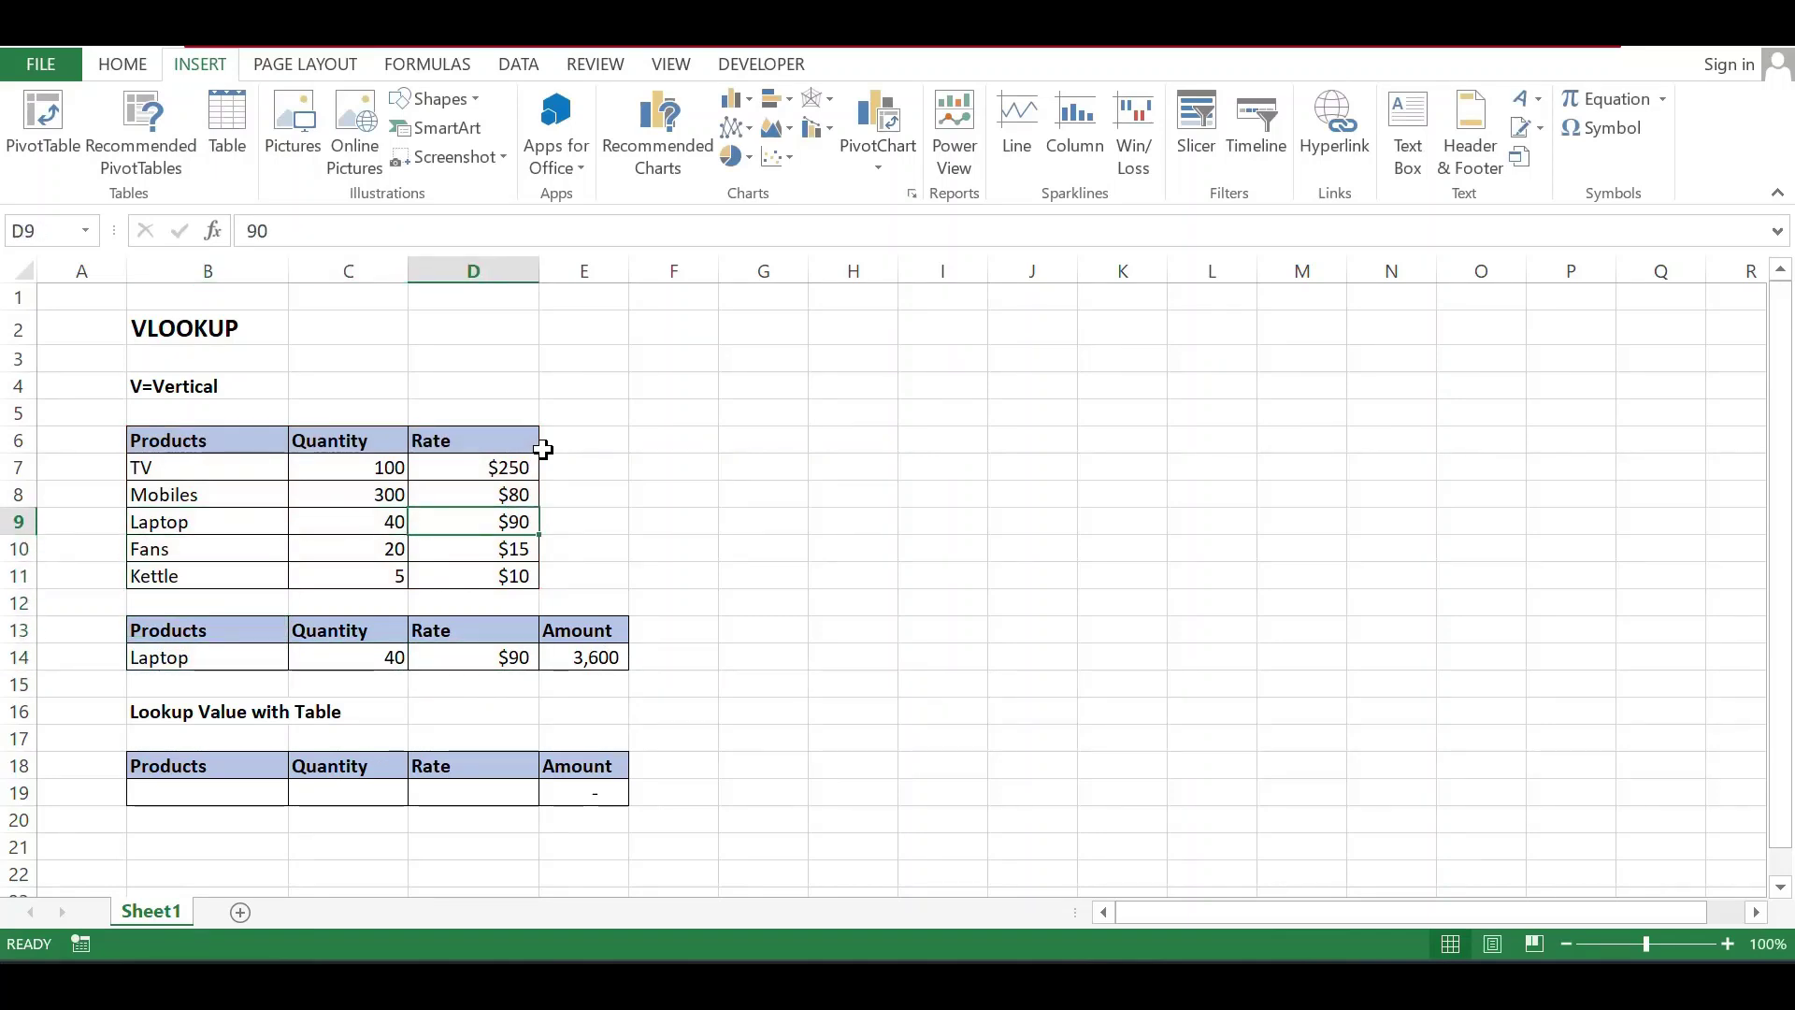
key(Left)
key(Left)
key(Right)
key(Right)
key(Right)
key(Left)
key(Down)
key(Down)
key(Down)
key(Down)
key(Down)
key(Right)
key(Up)
key(Down)
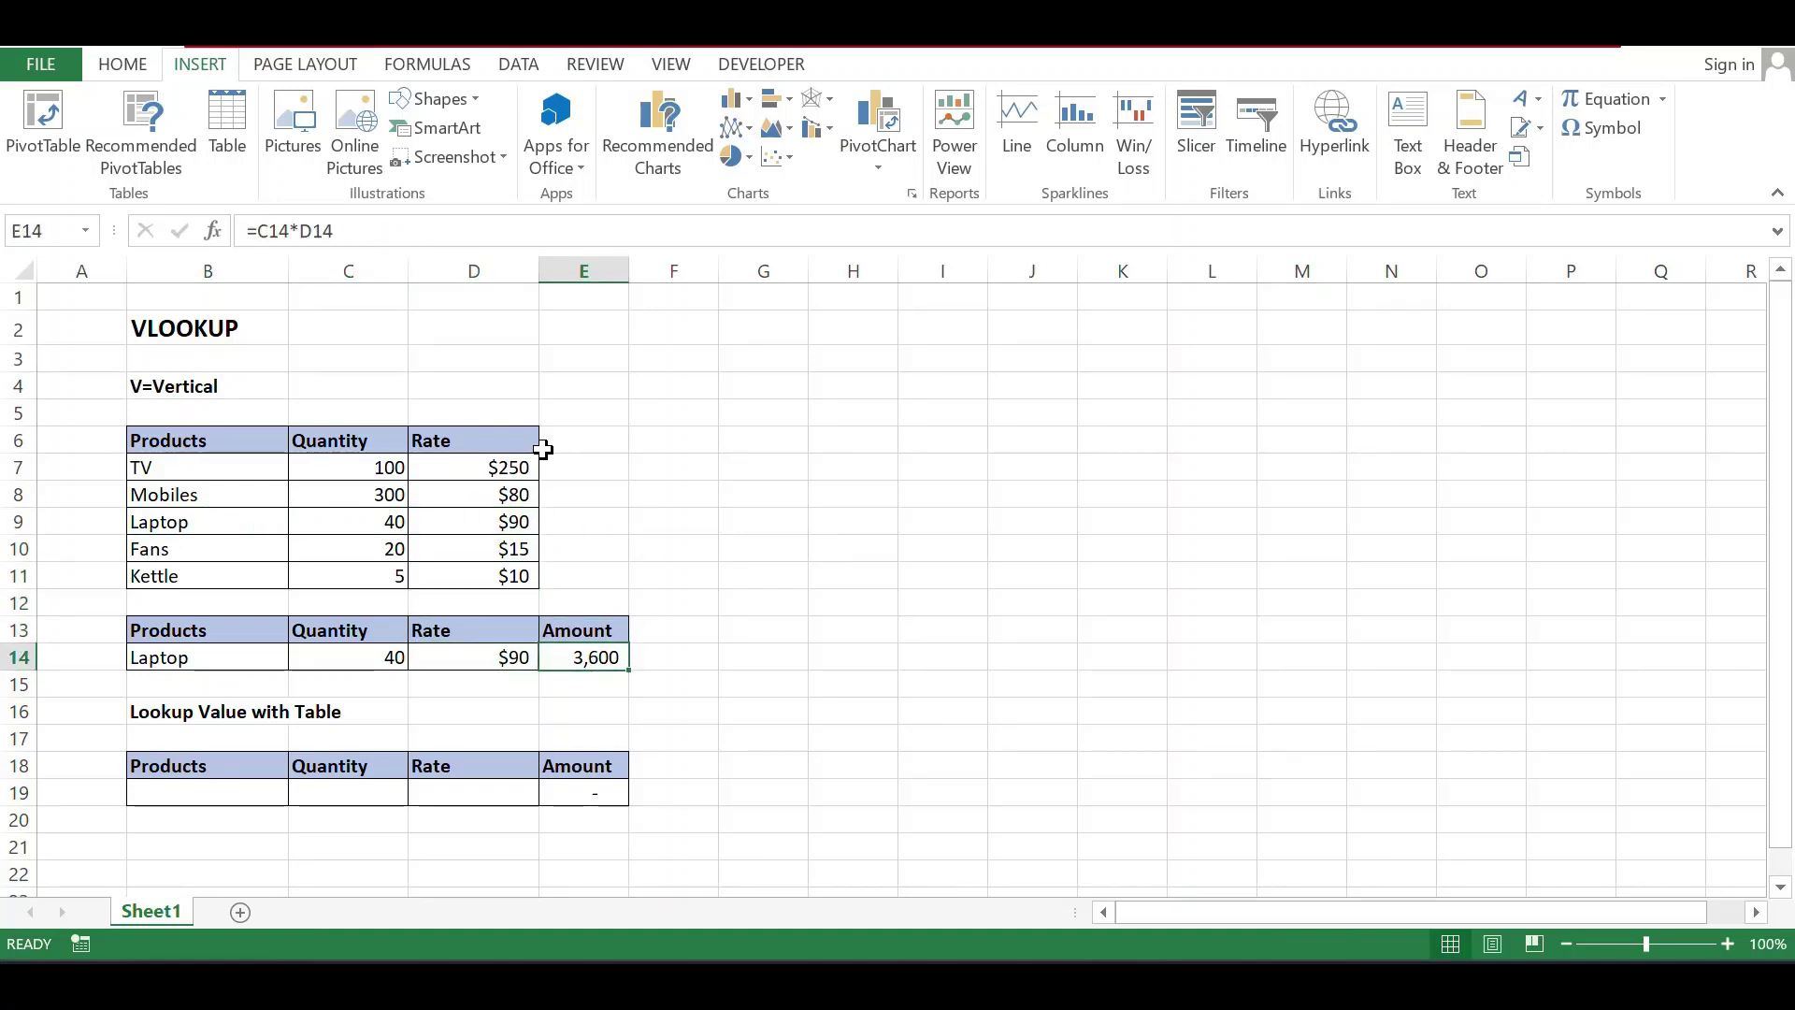
key(XF86AudioLowerVolume)
click(365, 657)
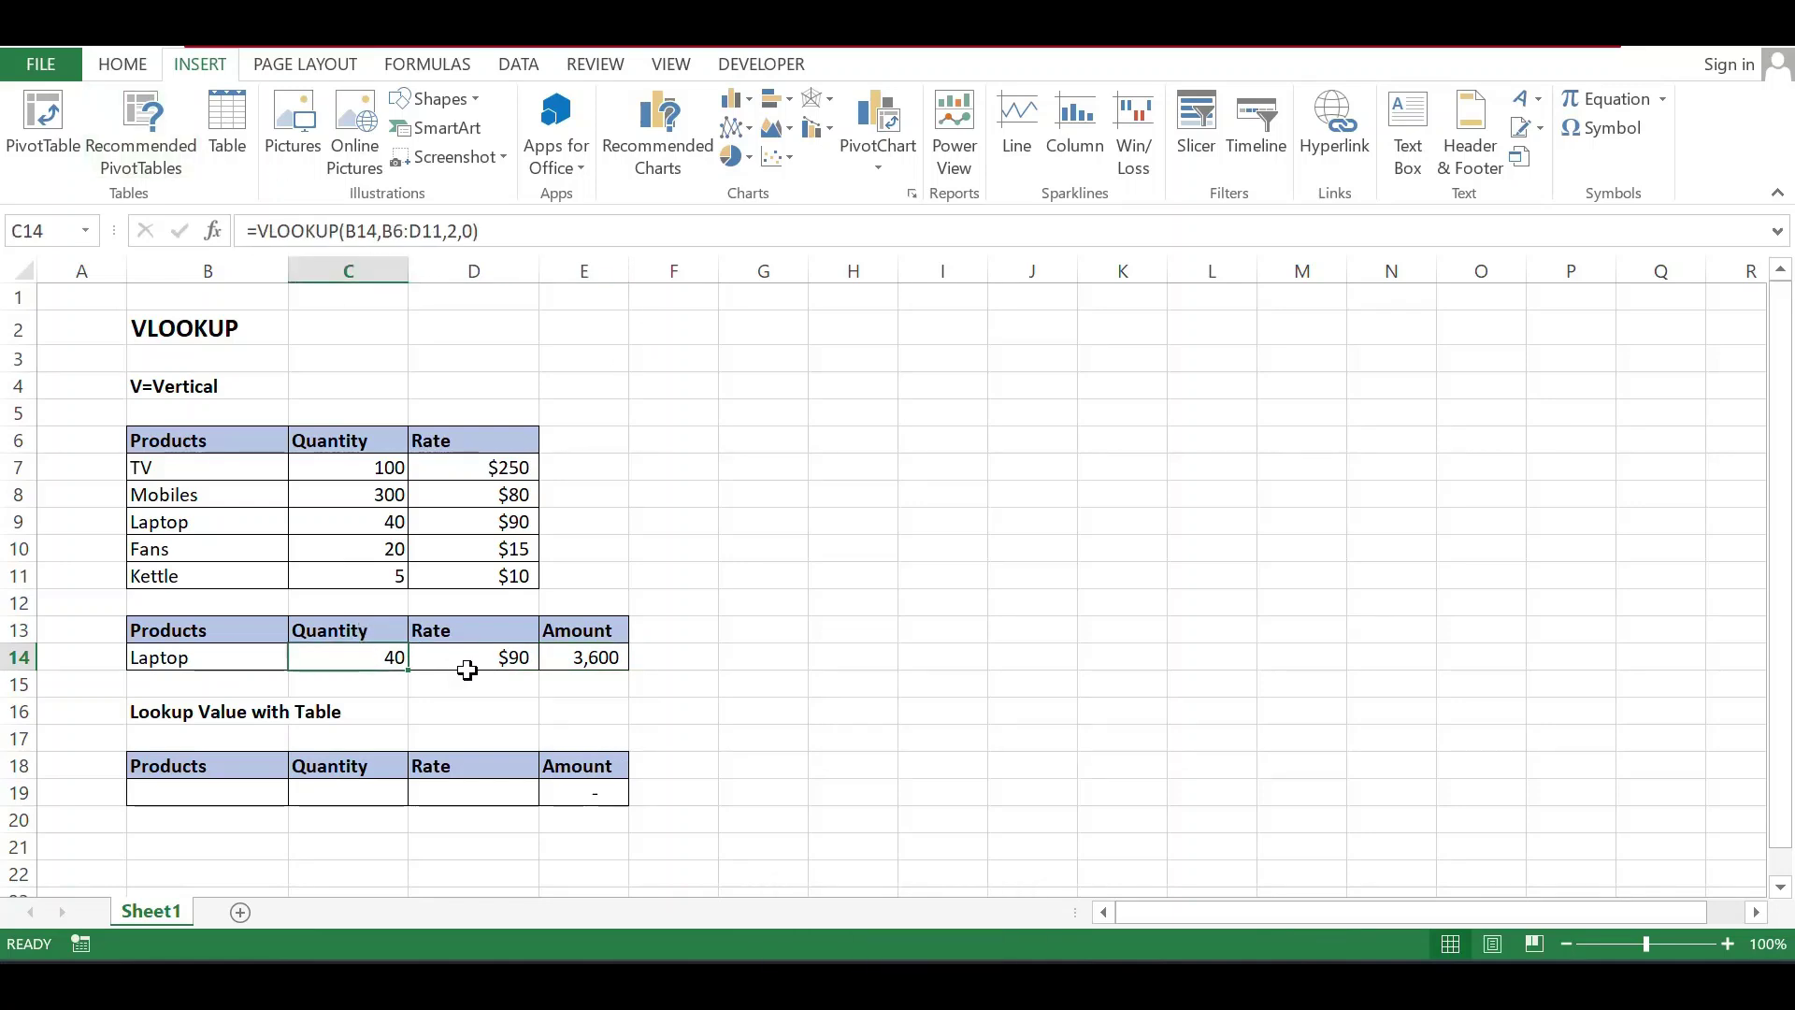
click(464, 664)
click(608, 662)
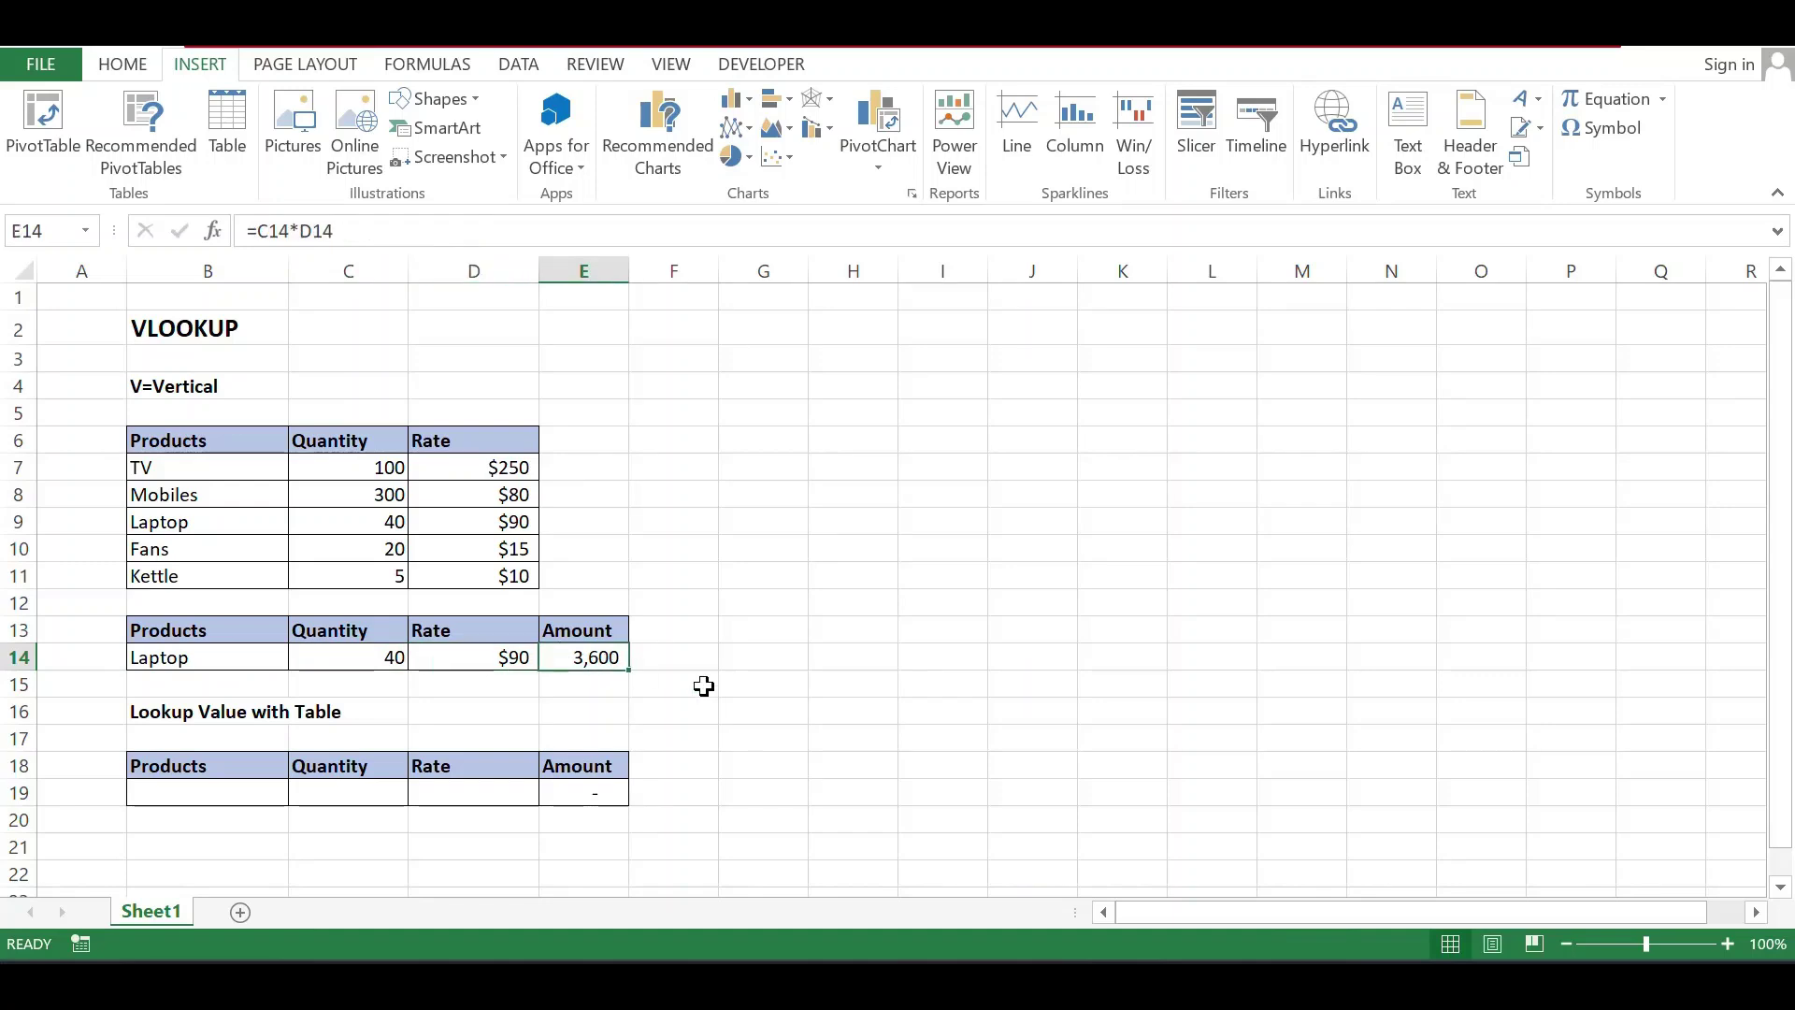
click(254, 650)
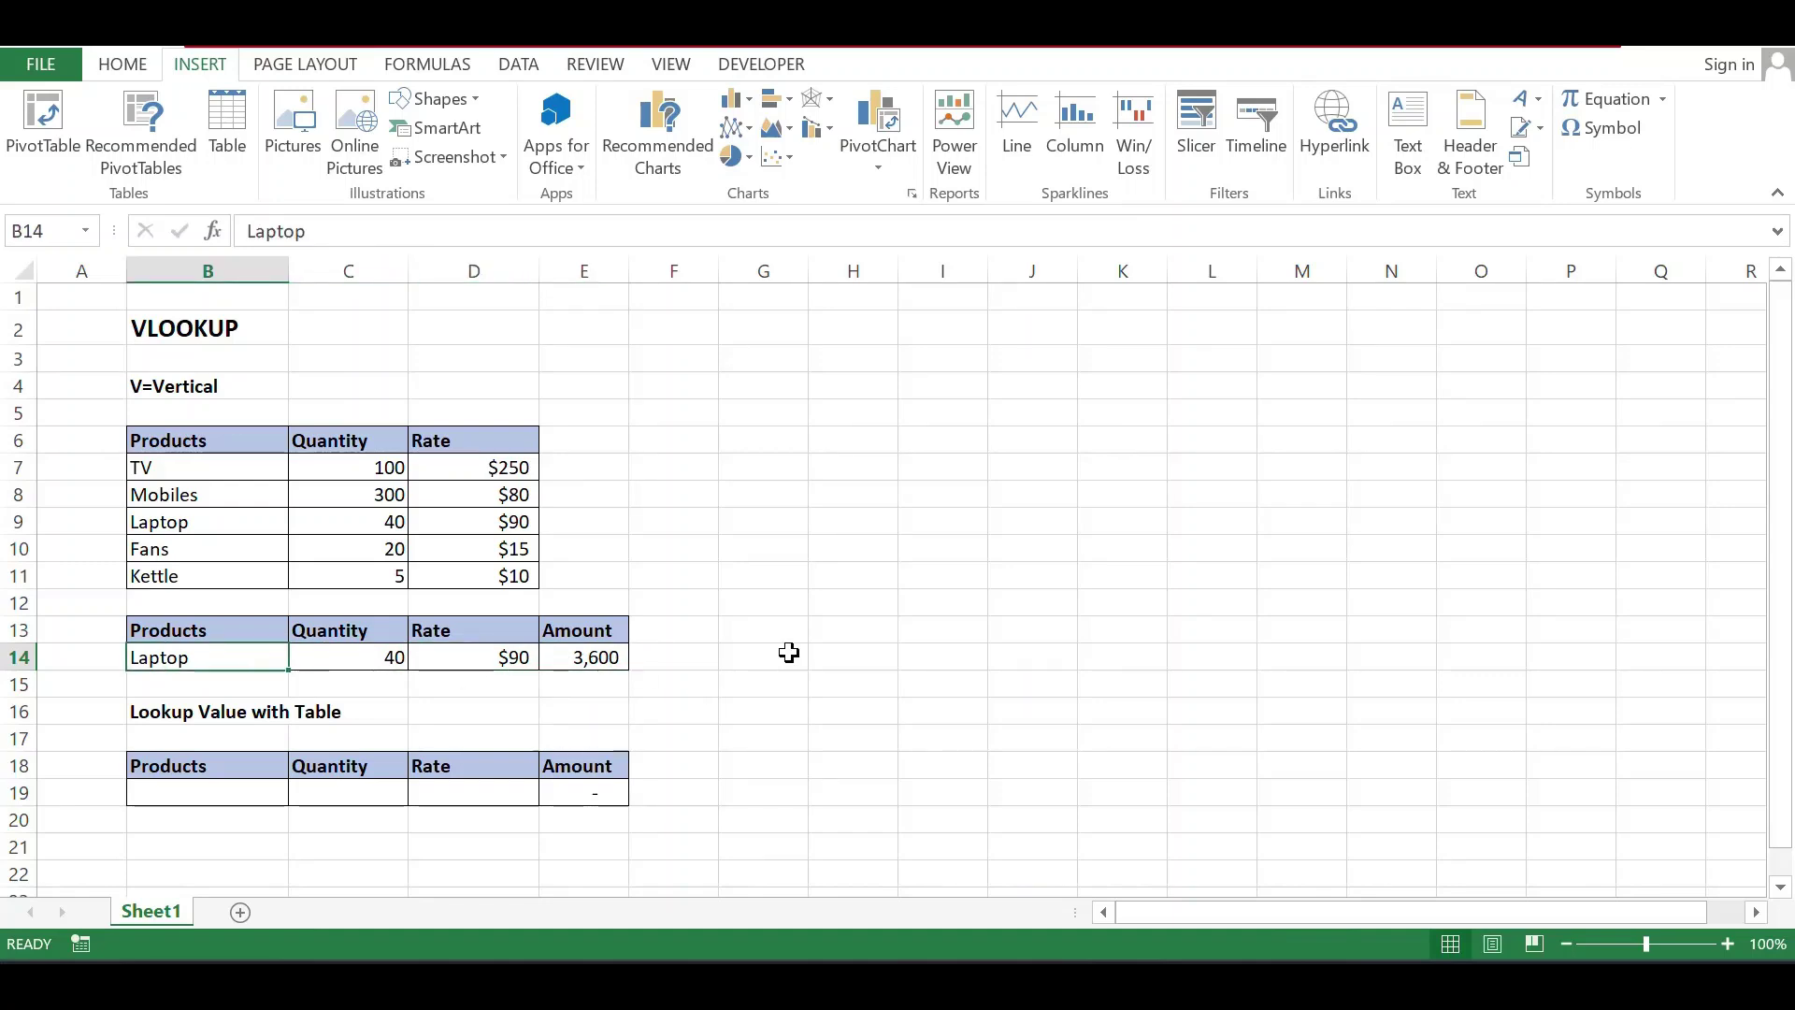
Replace Laptop with Kettle in B14 and compare its looked-up quantity with 5 in the source list.
text(Ke)
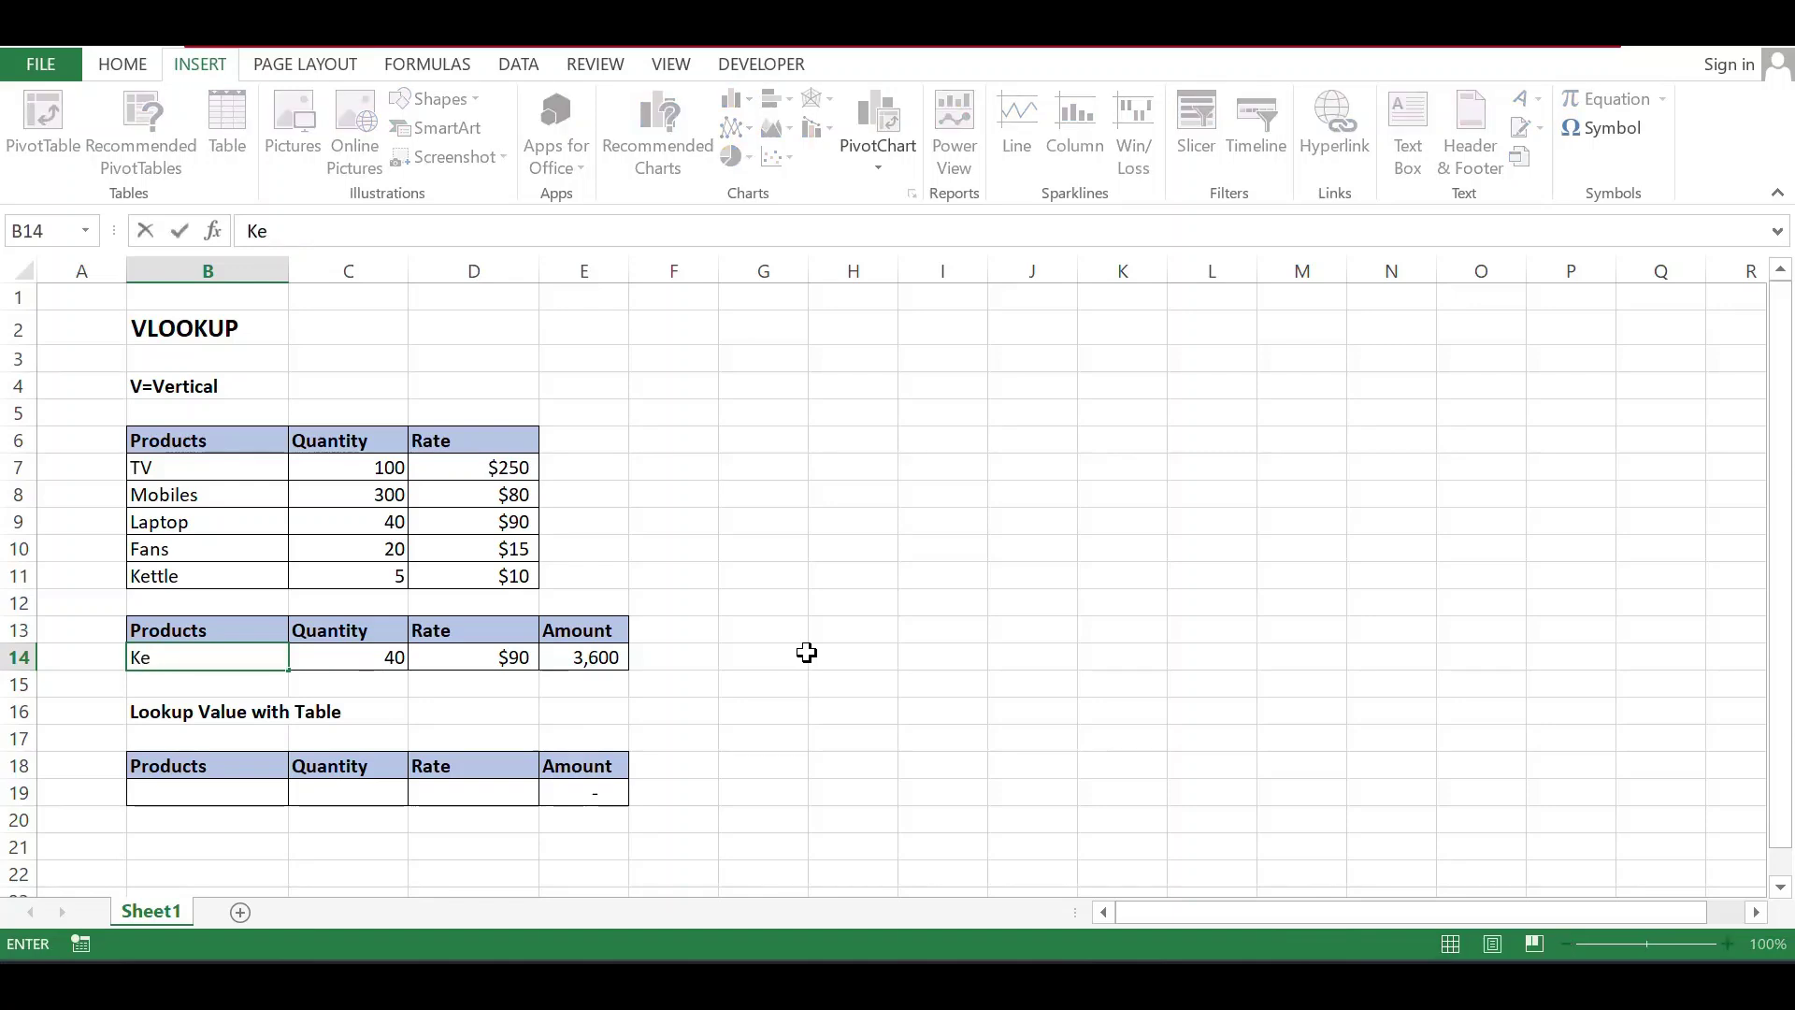
text(ttle)
key(Return)
key(Up)
key(Right)
key(Right)
key(Left)
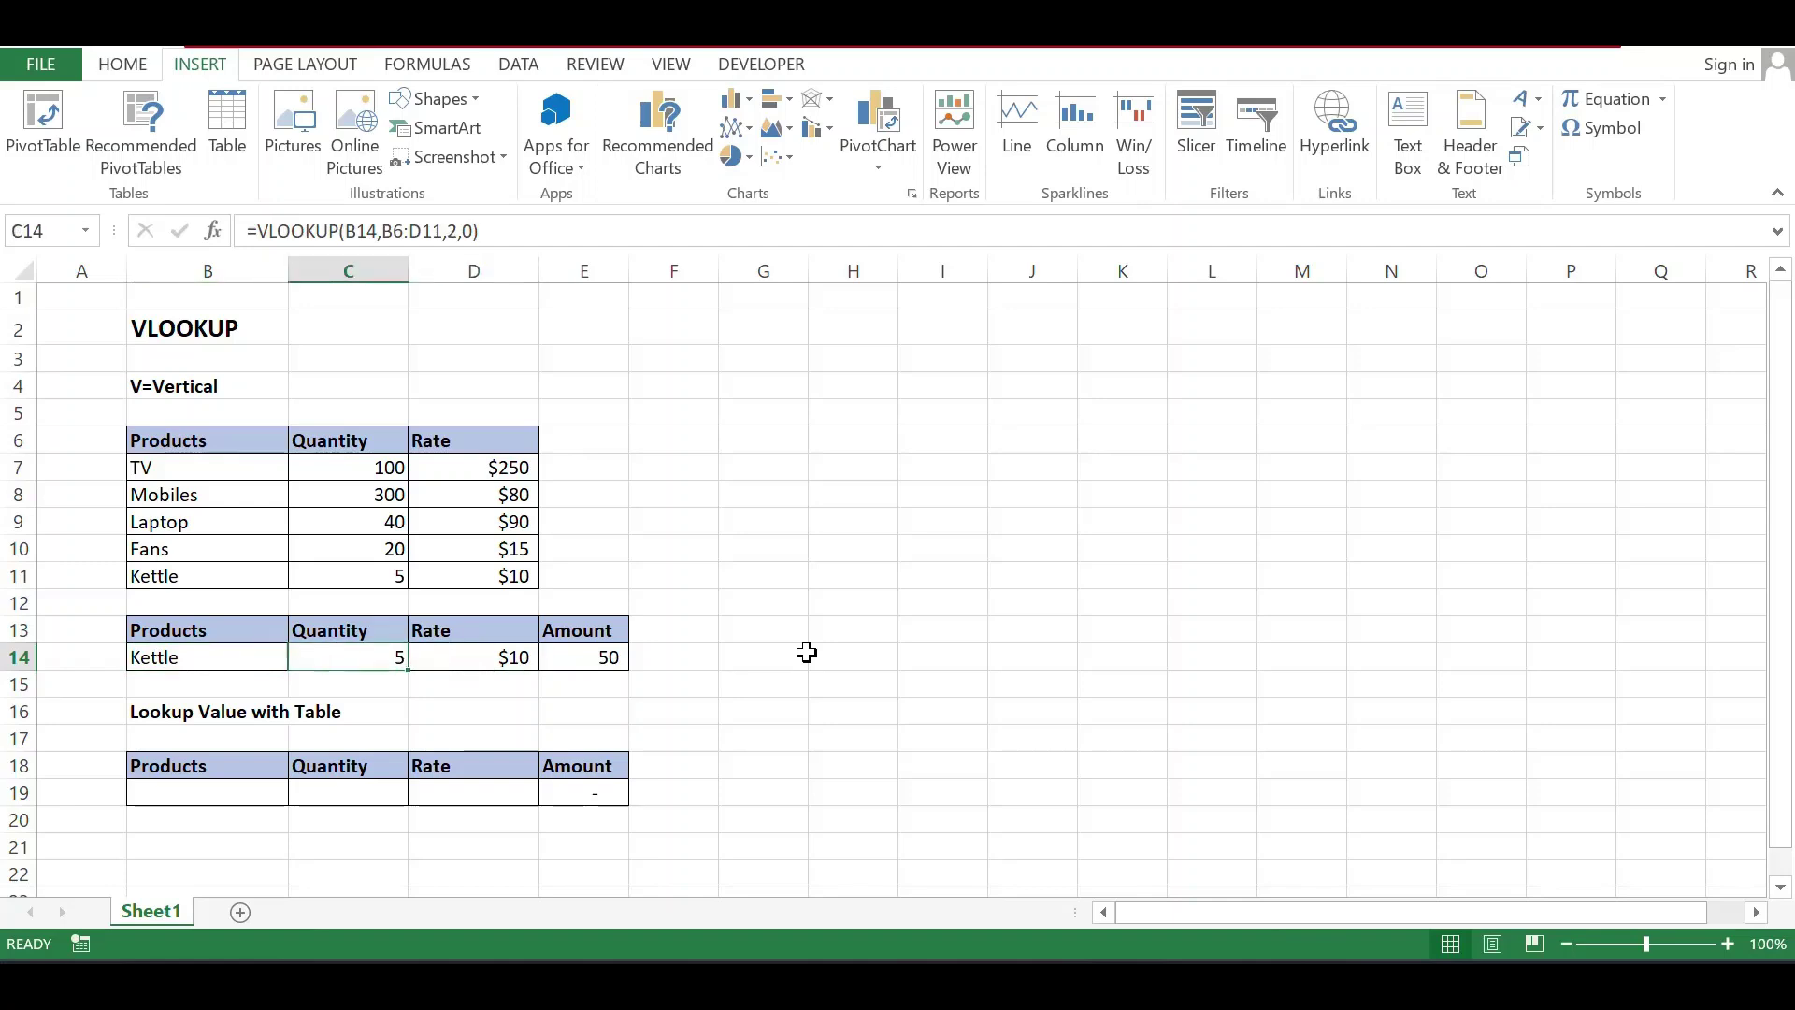
key(Left)
key(Up)
key(Up)
key(Up)
key(Up)
key(Down)
key(Right)
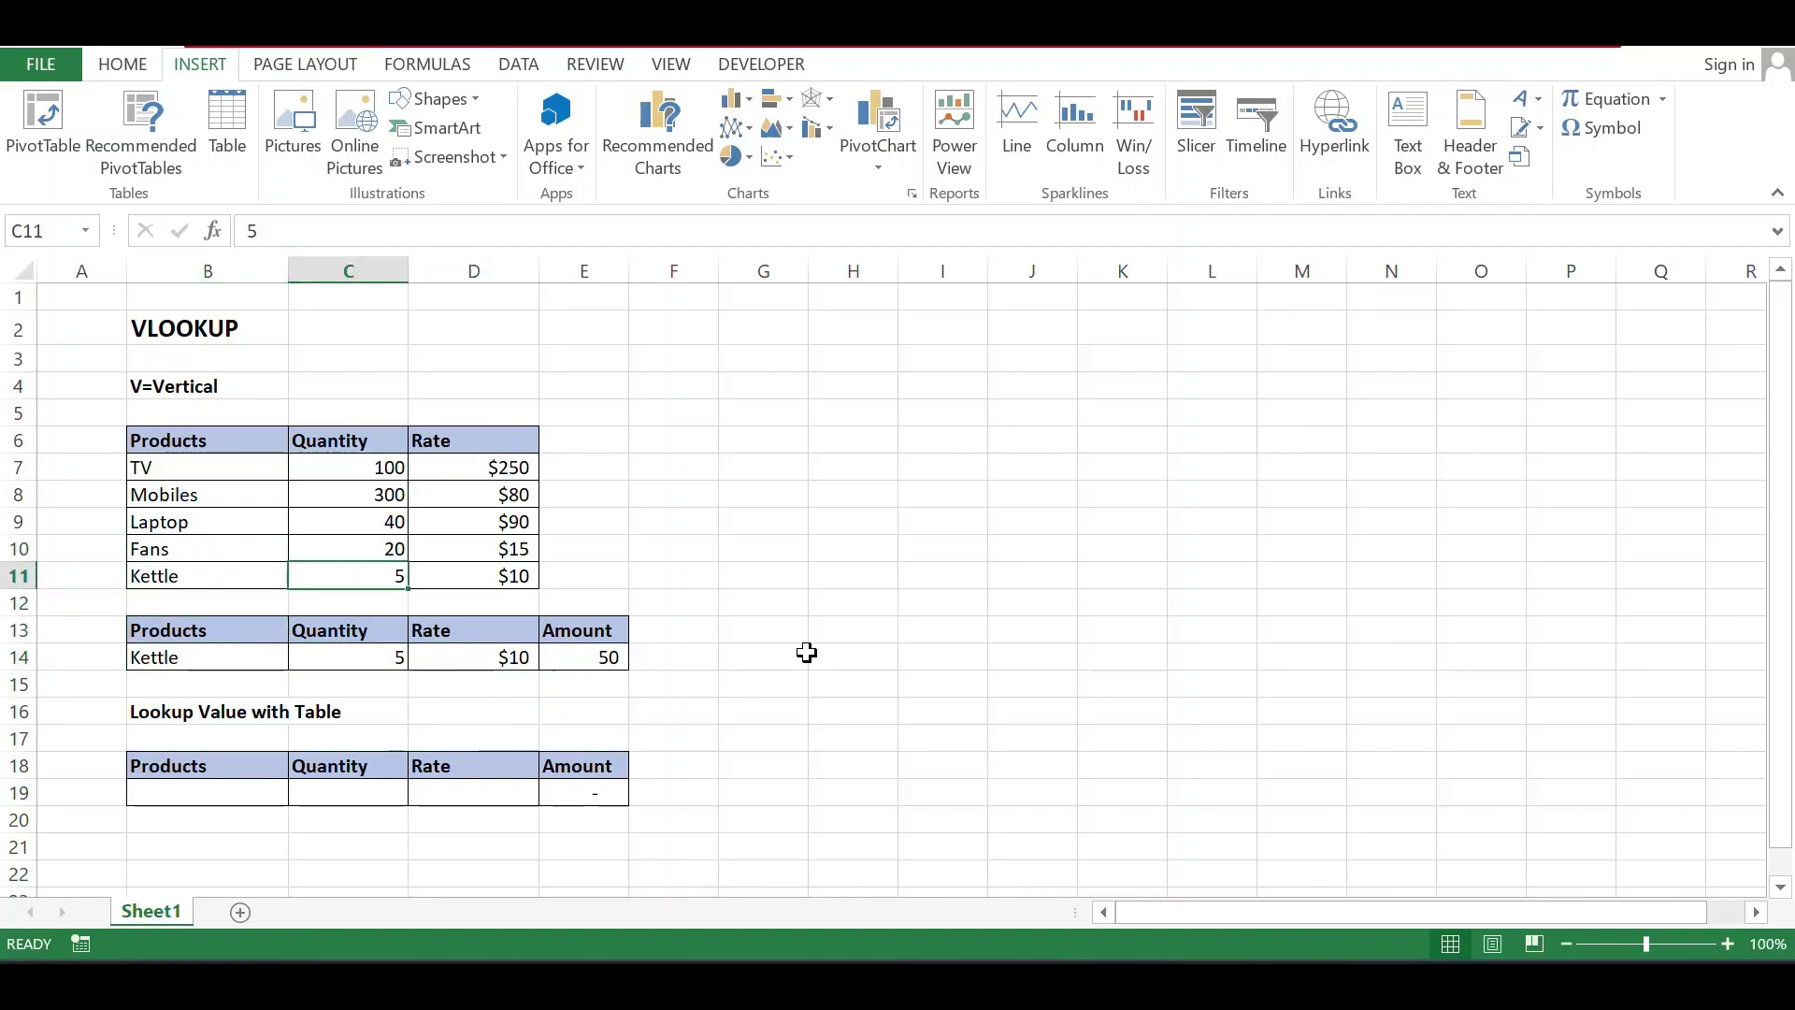
Check Kettle's looked-up rate $10 and Amount 50 against its source row.
key(Down)
key(Down)
key(Right)
key(Down)
key(Up)
key(Up)
key(Up)
key(Right)
key(Left)
key(Down)
key(Down)
key(Down)
key(Right)
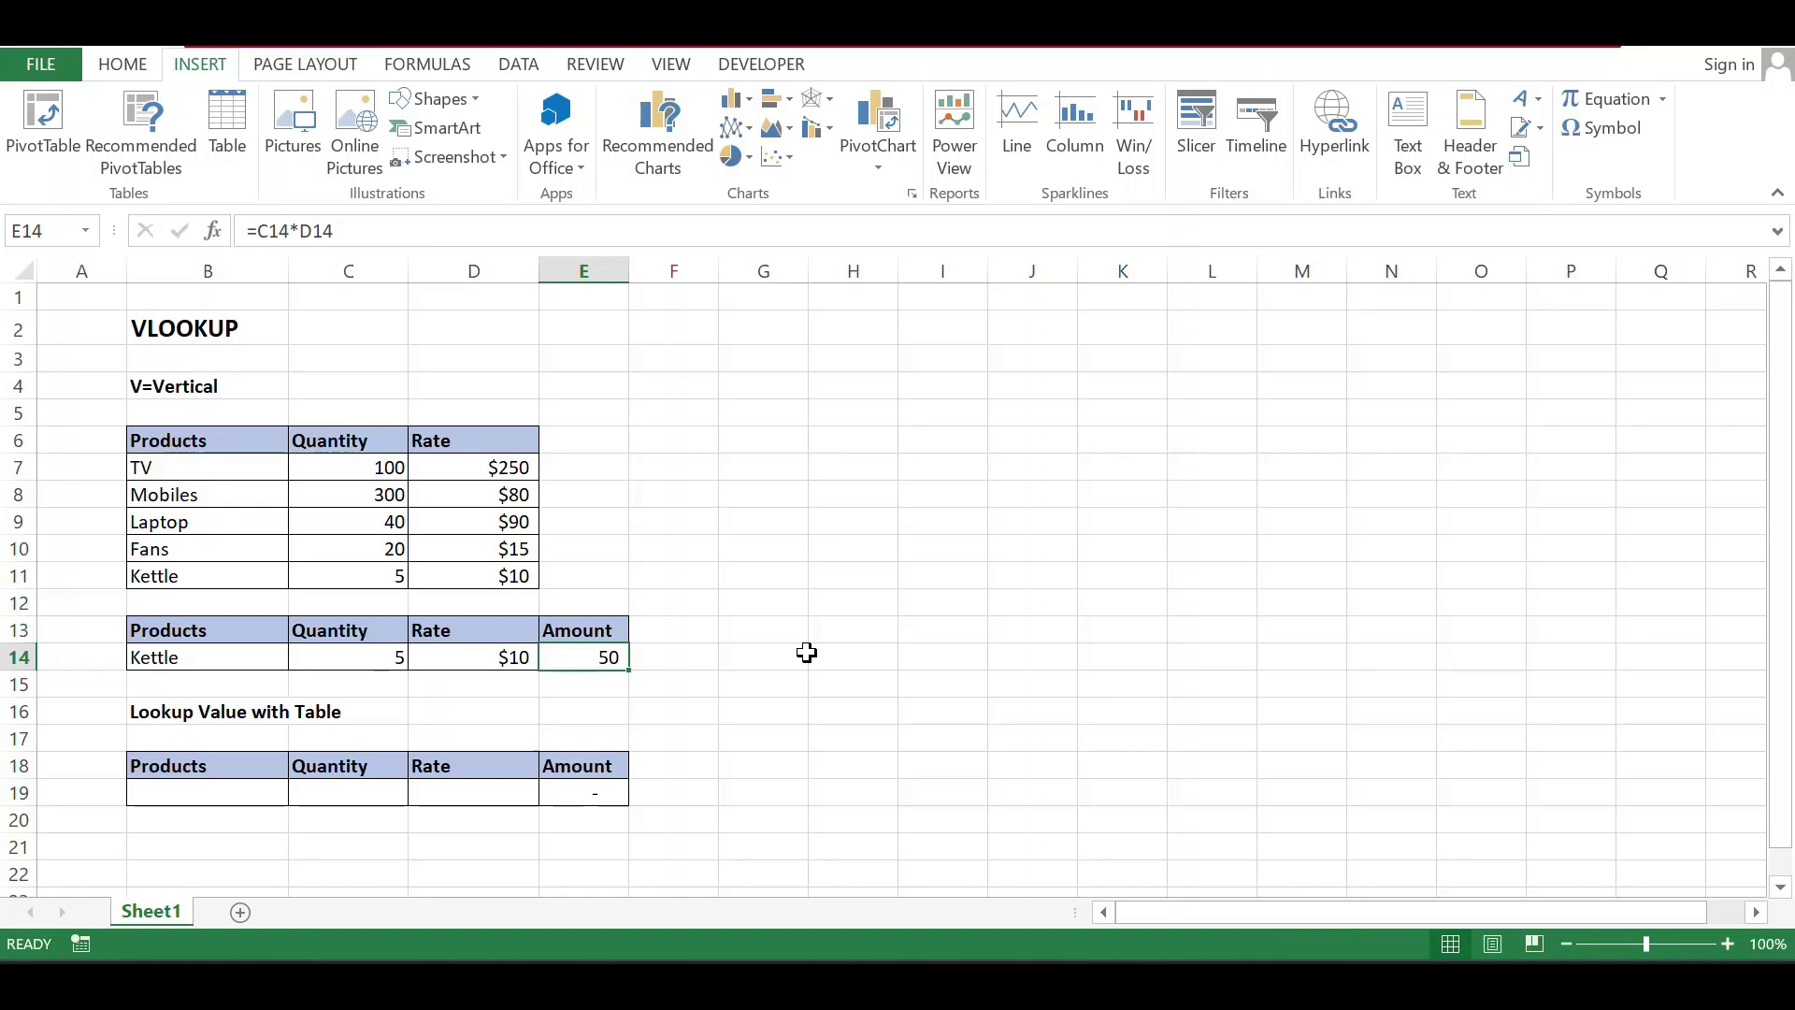
key(Left)
key(Left)
key(Left)
key(Up)
key(Down)
key(Down)
key(Down)
key(Down)
key(Down)
key(Up)
key(Up)
key(Up)
key(Up)
key(Up)
key(Up)
key(Up)
key(Up)
key(Up)
key(Up)
key(Down)
key(Down)
key(Down)
key(Down)
key(Down)
key(Down)
key(Down)
key(Down)
key(Down)
key(Up)
key(Up)
key(Up)
key(Up)
key(Up)
key(Up)
key(Up)
key(Up)
key(Up)
key(Up)
key(Up)
Convert the Products, Quantity and Rate range B6:D11 into a table with headers.
key(shift+Right)
key(shift+Right)
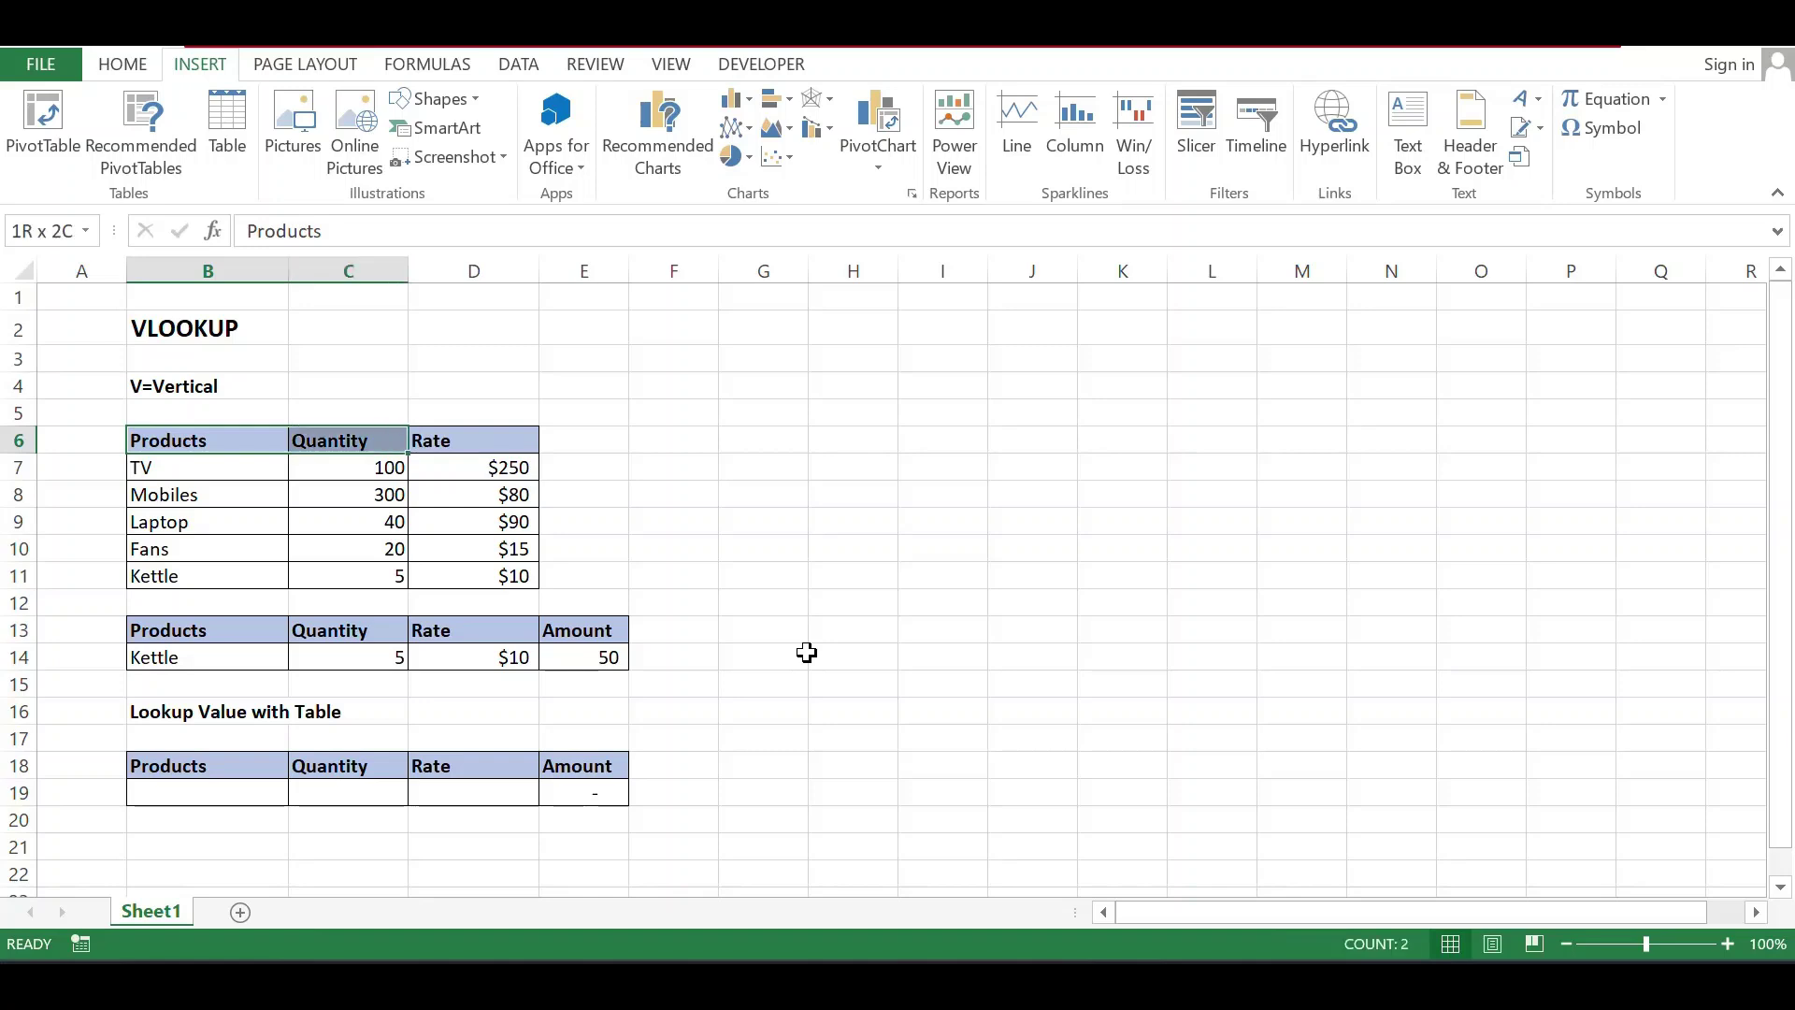
key(shift+Down)
key(shift+Down)
key(shift+Down)
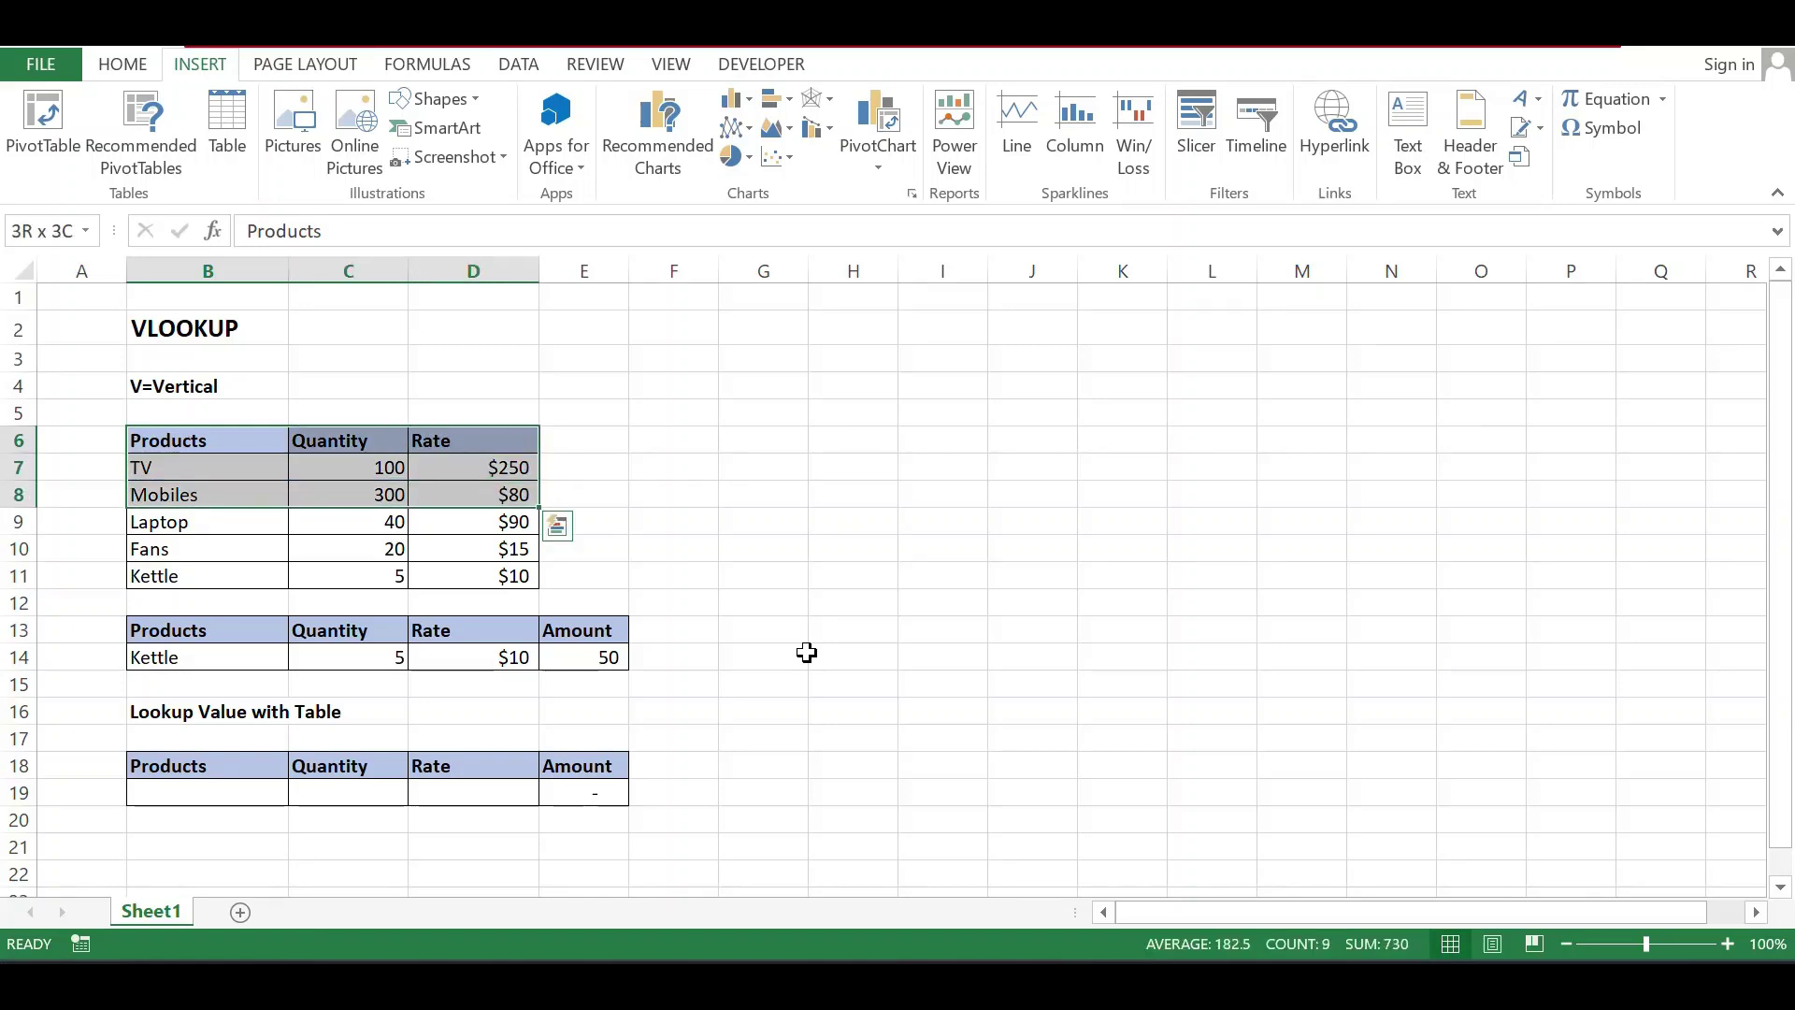
key(shift+Down)
key(shift+Down)
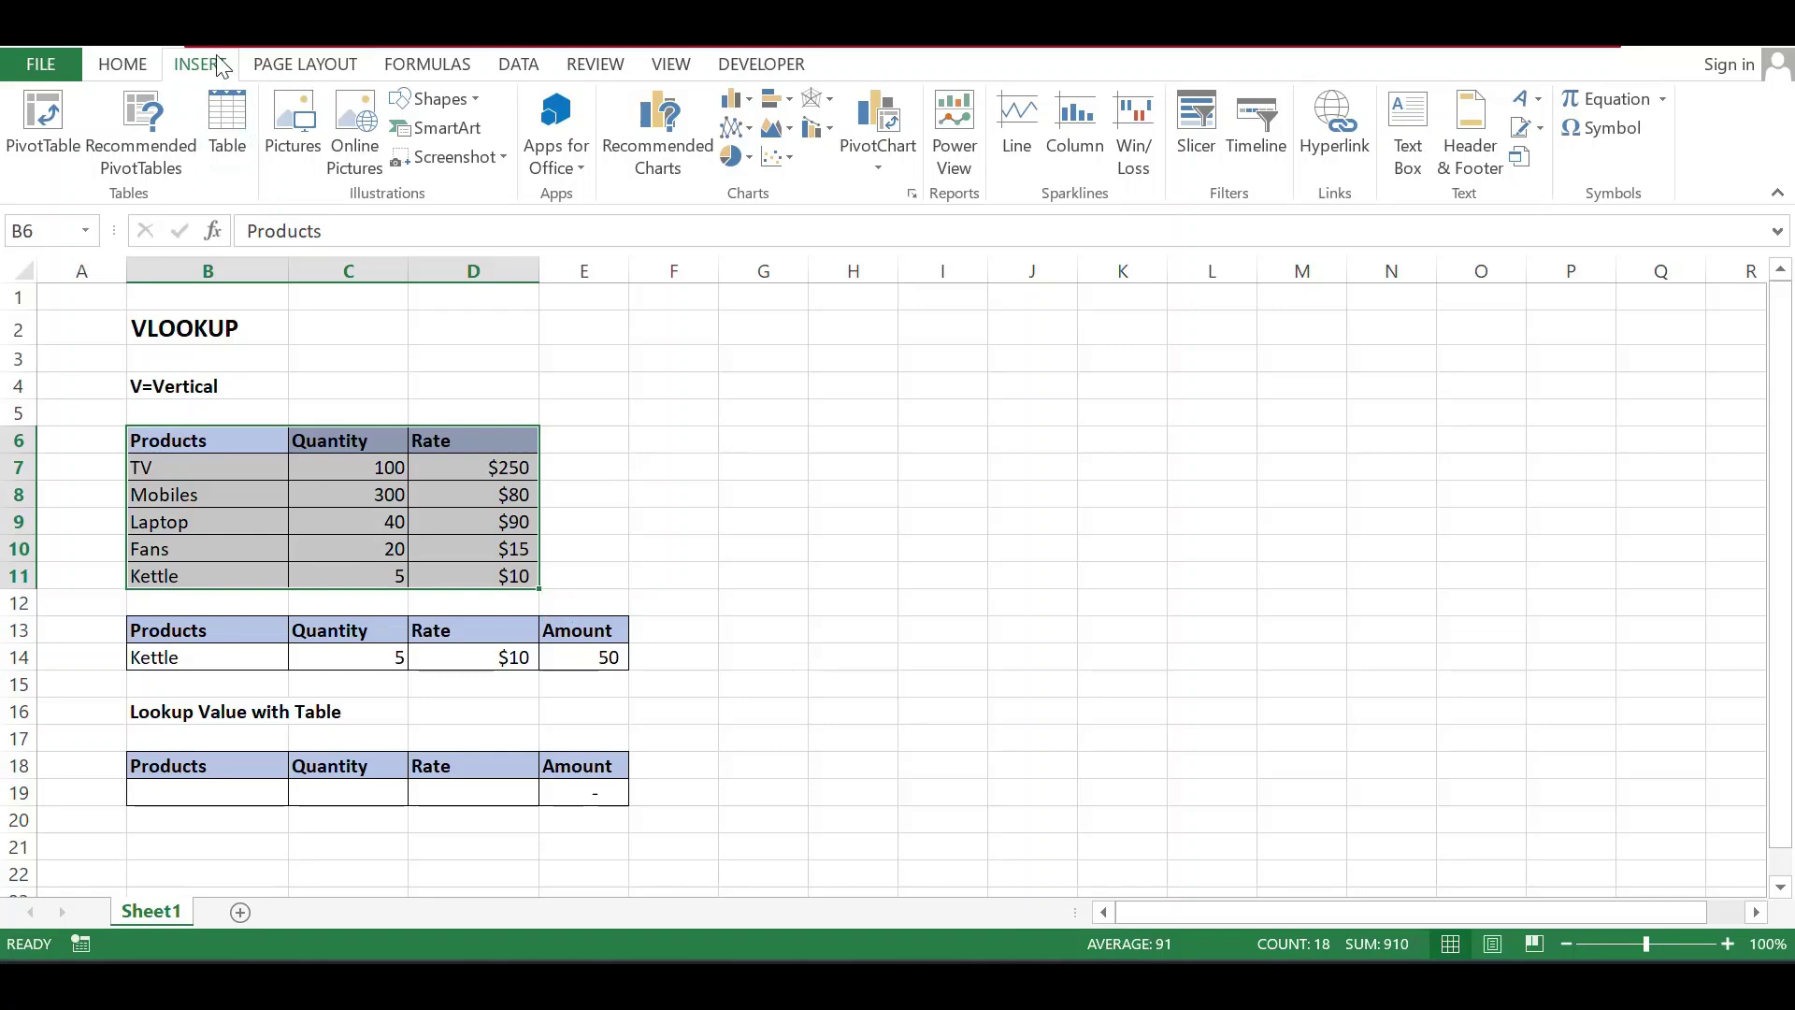
click(239, 146)
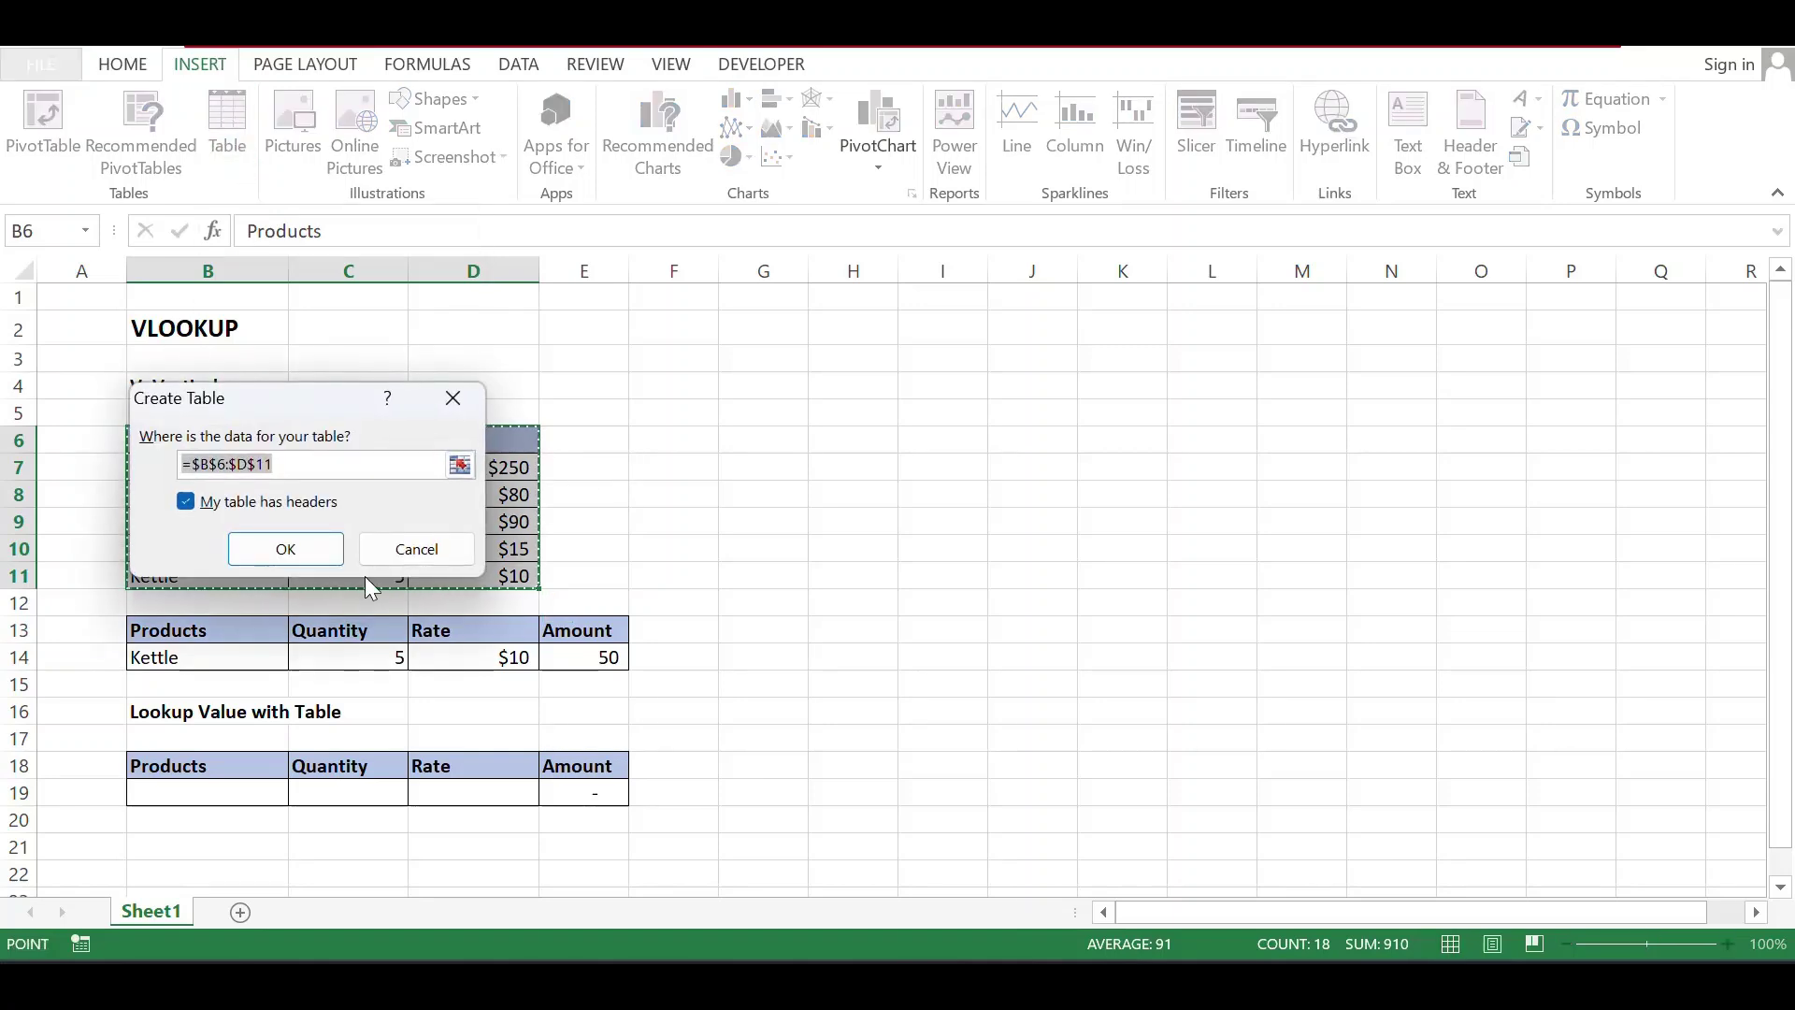
click(294, 549)
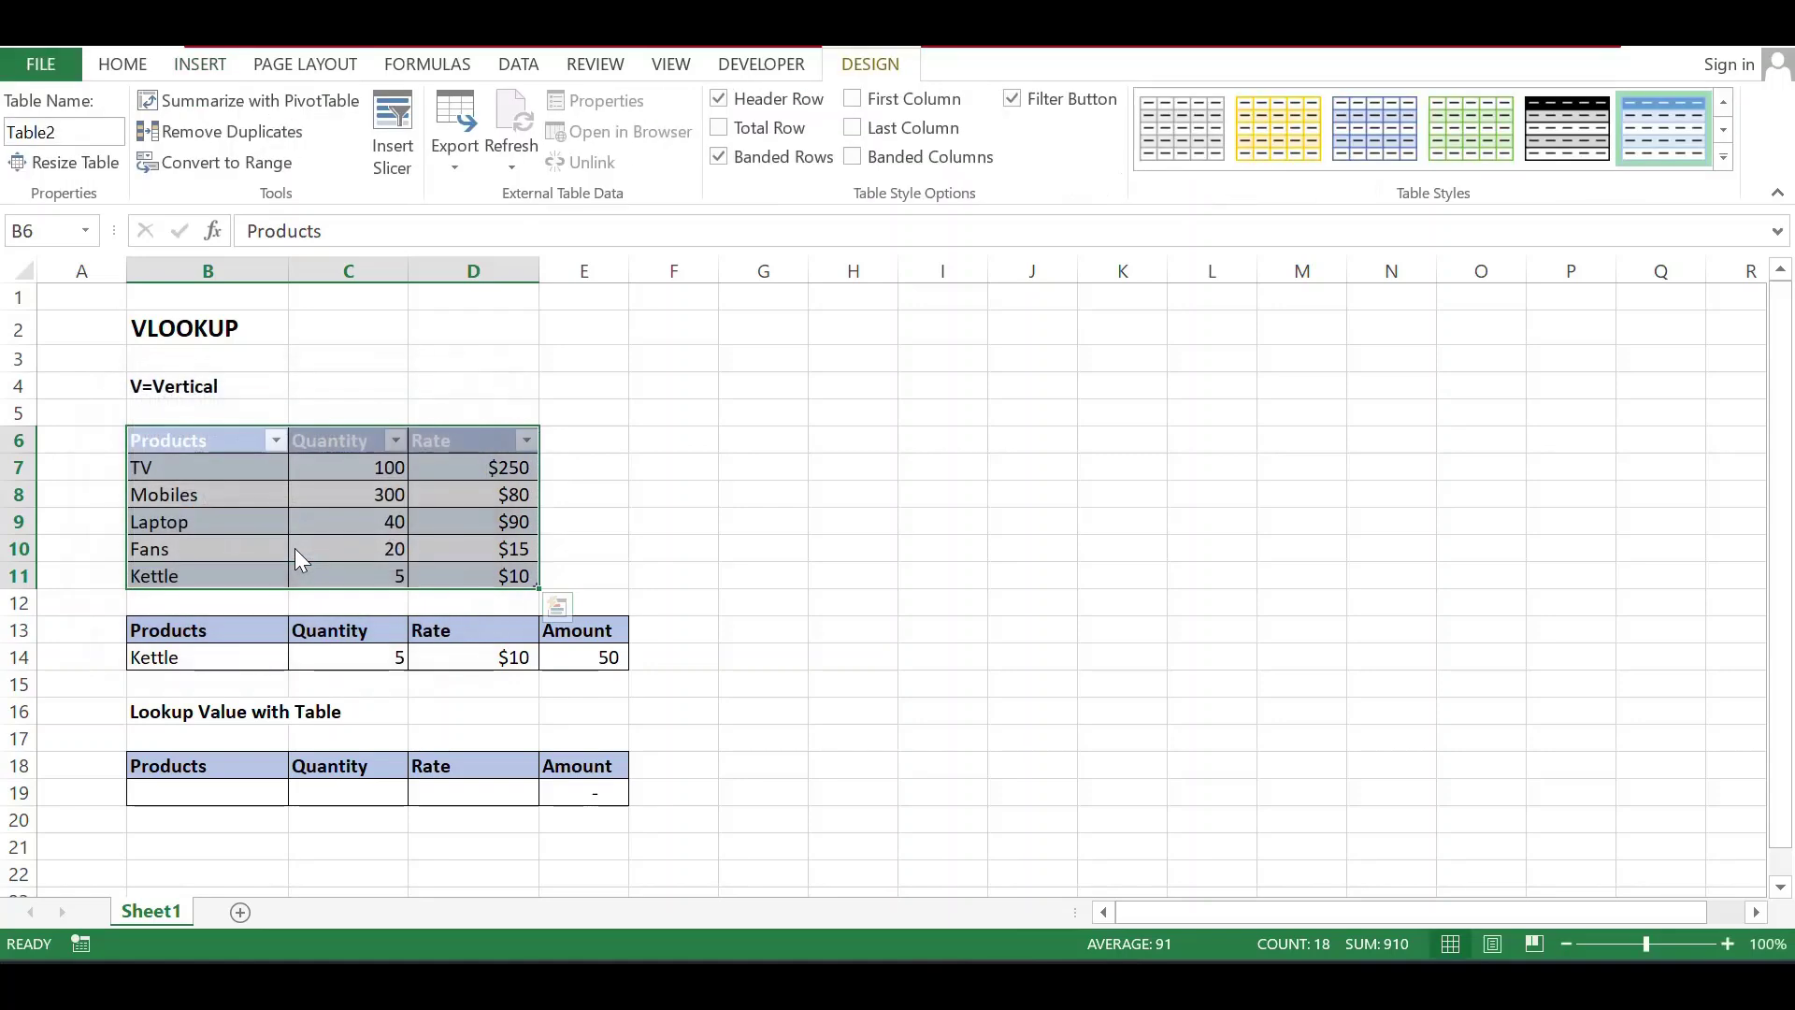
click(250, 502)
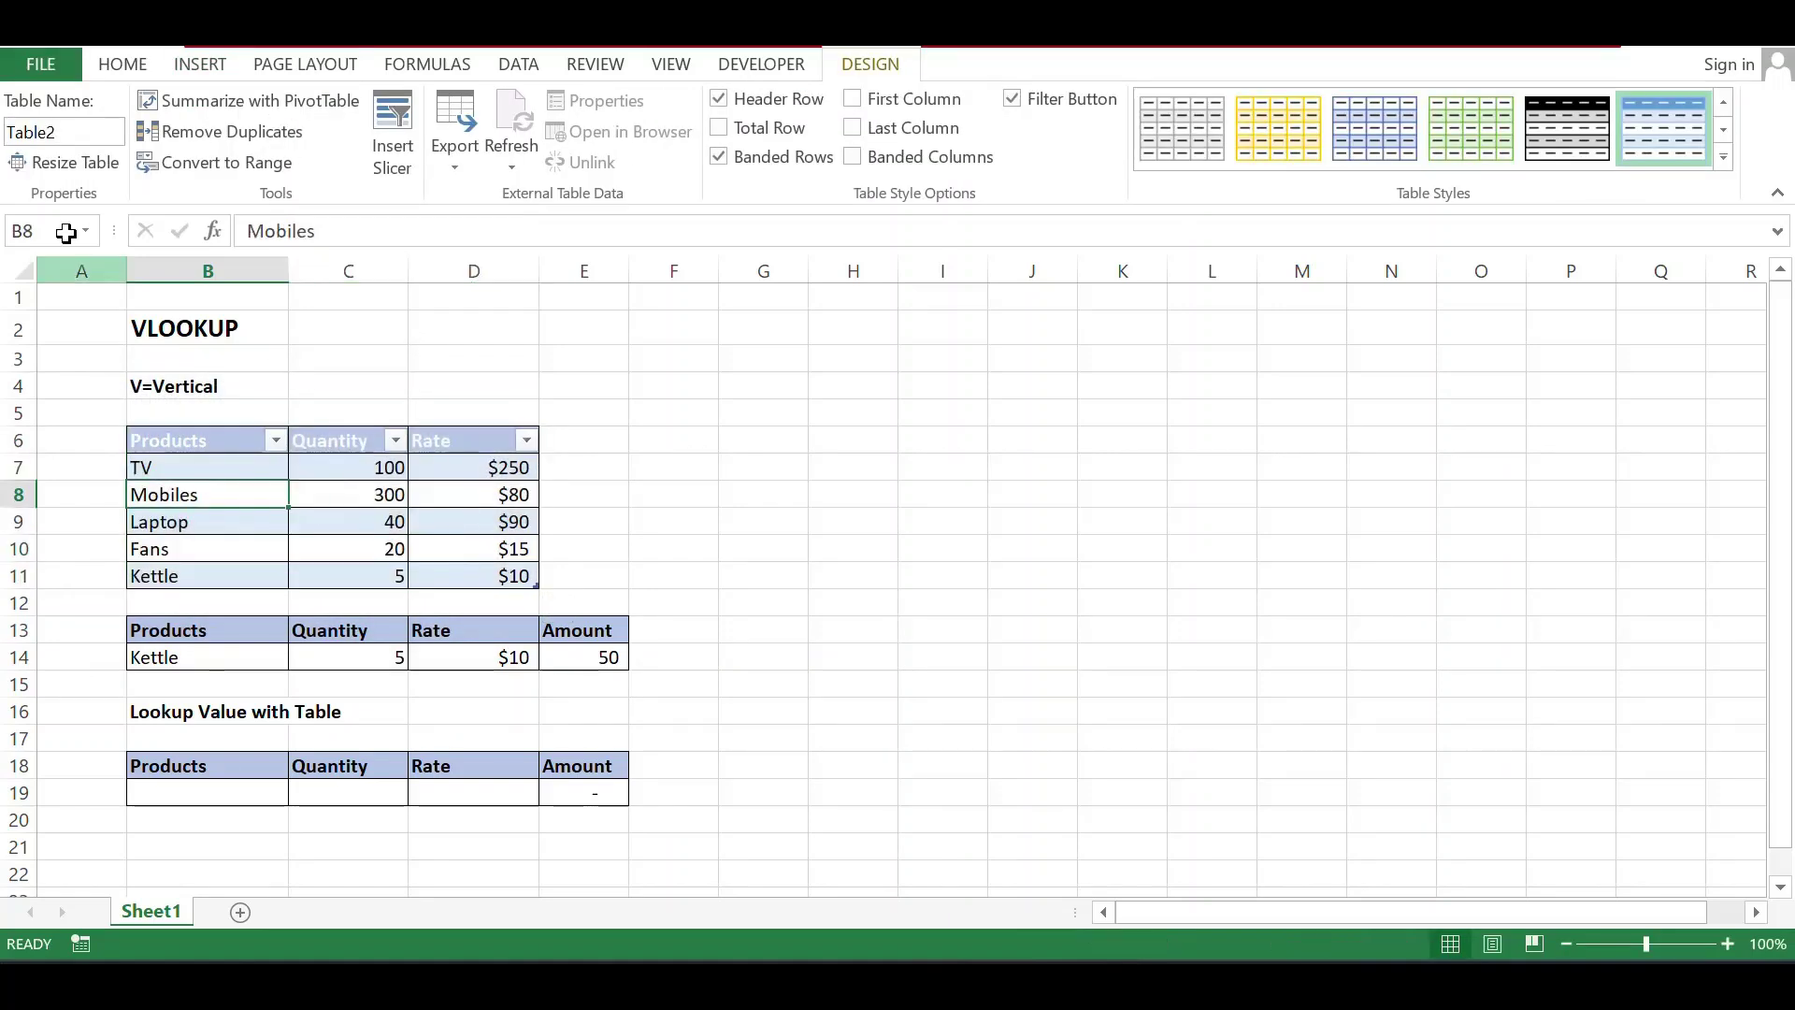
Rename the new table to myupdates.
click(69, 136)
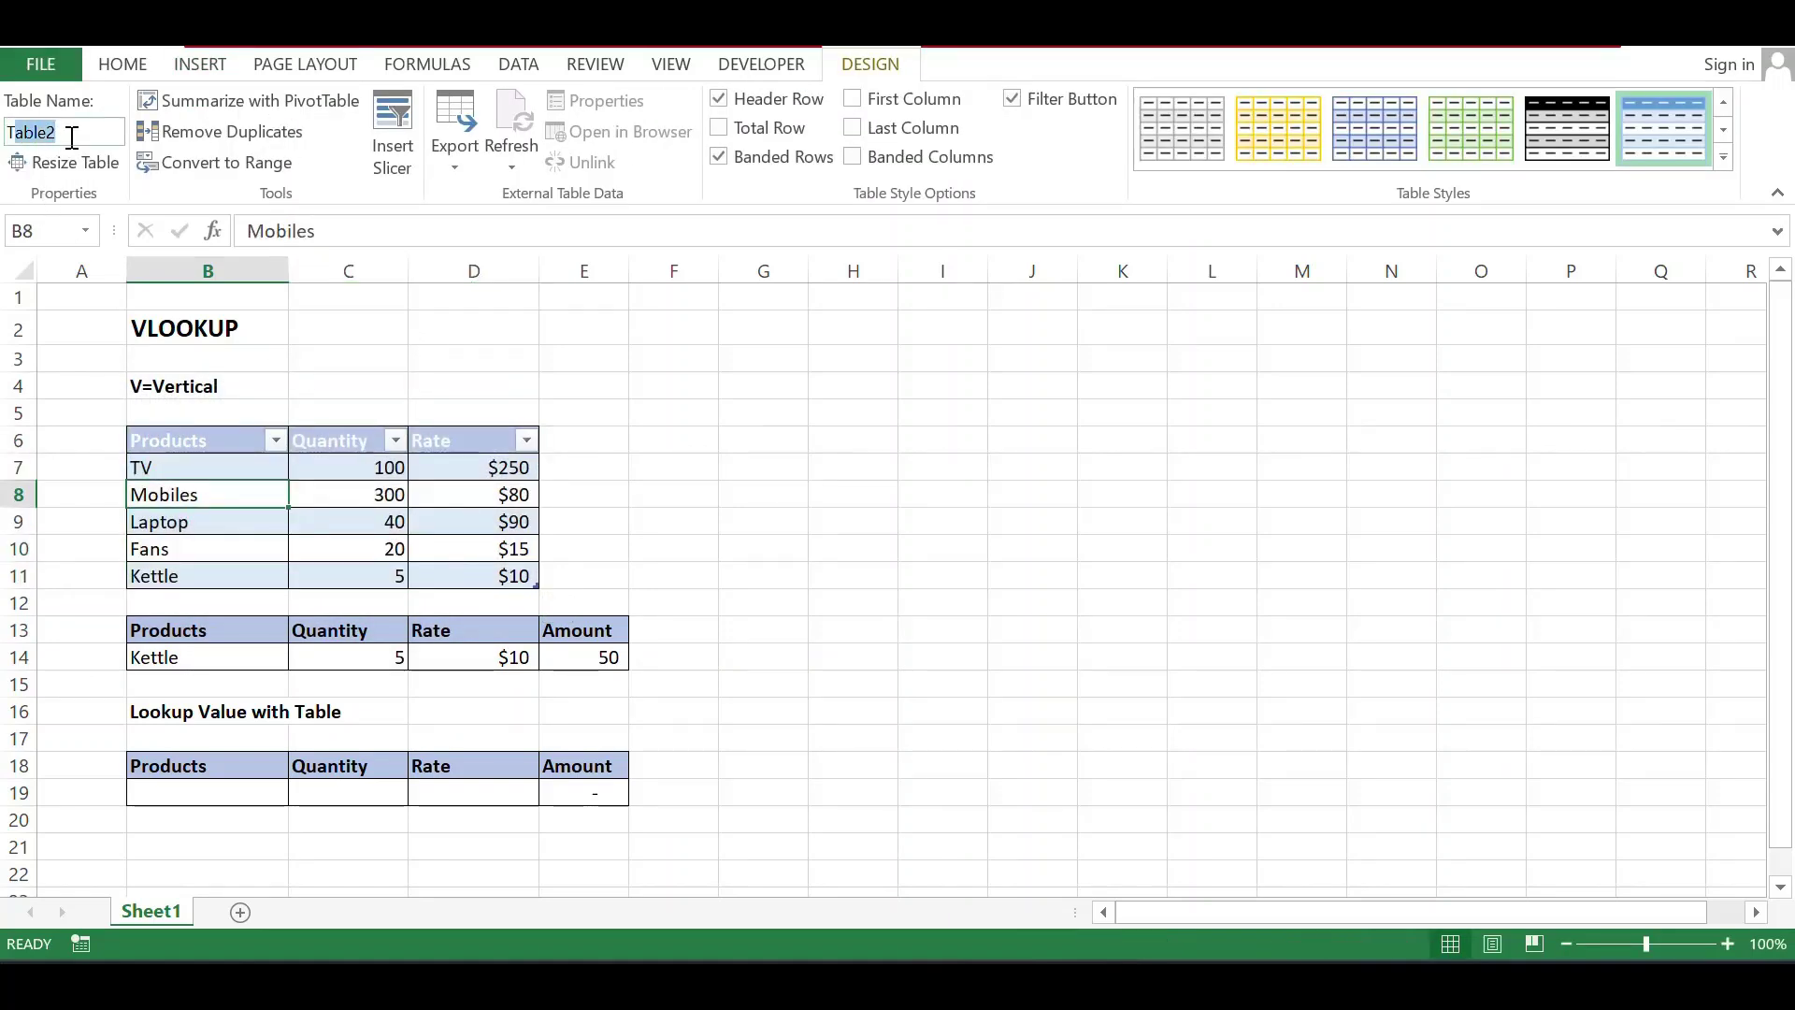
drag(80, 135, 4, 133)
text(myupdates)
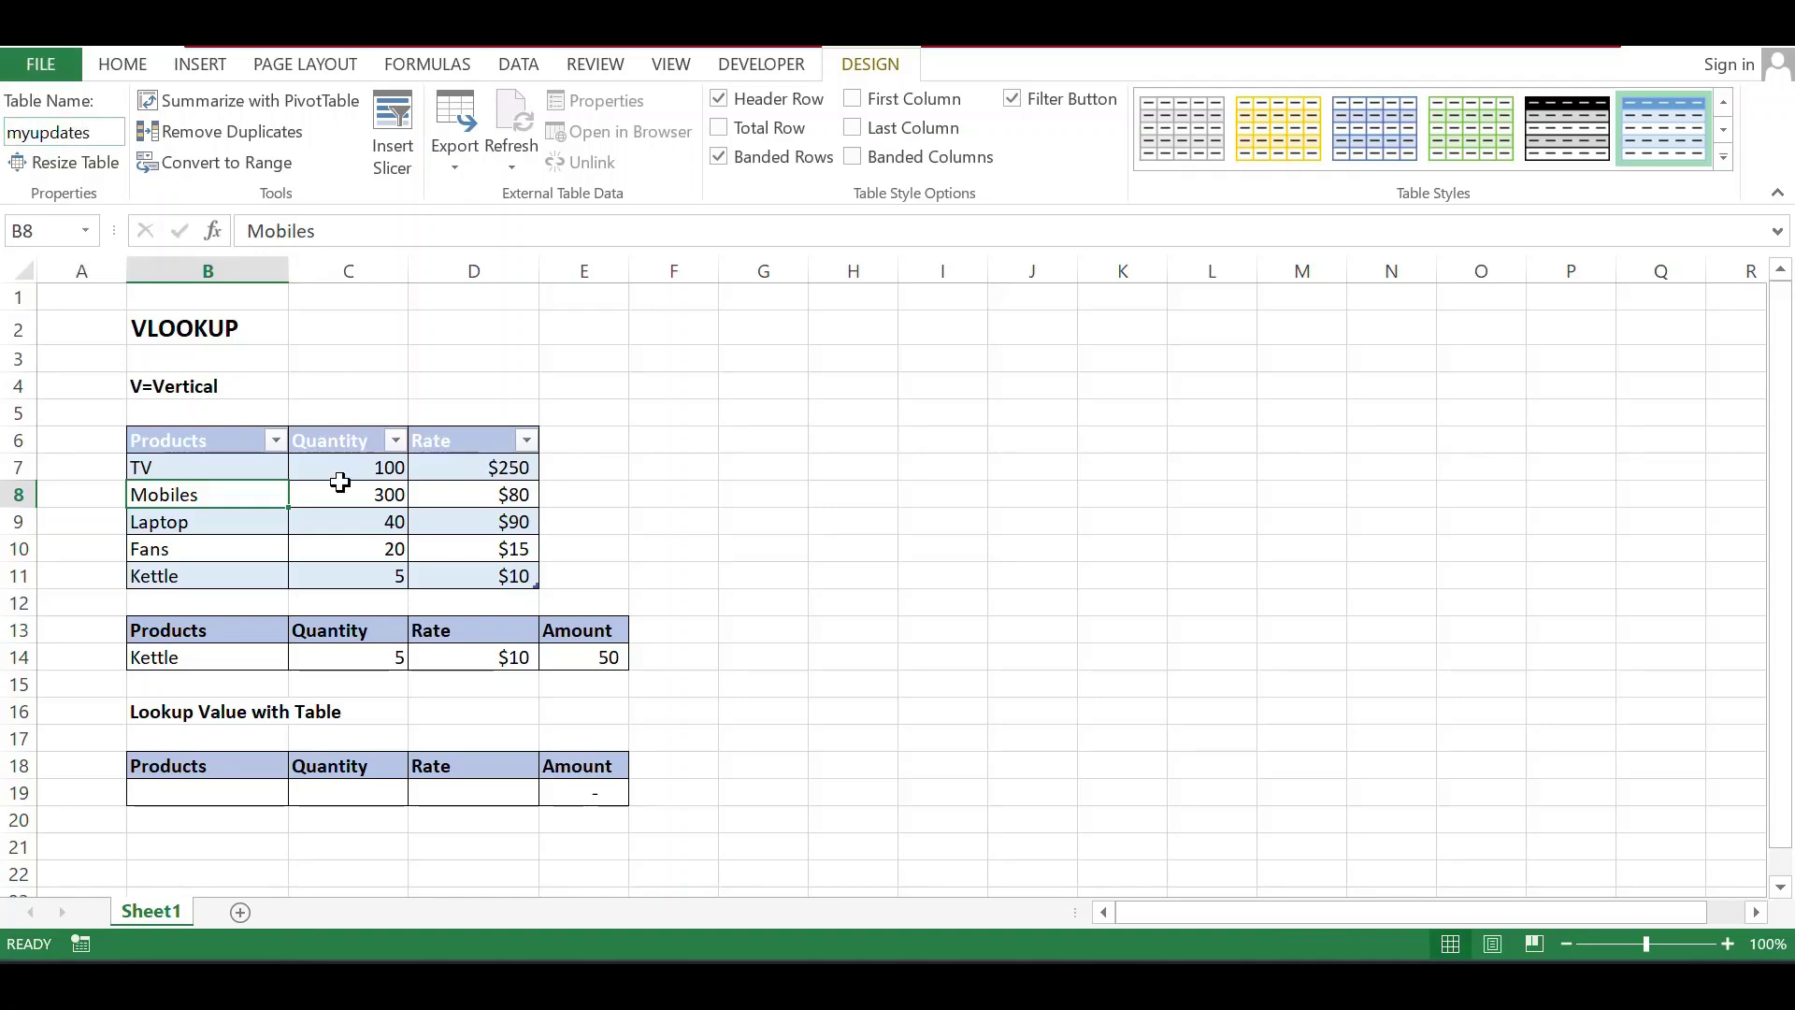
click(343, 546)
click(239, 803)
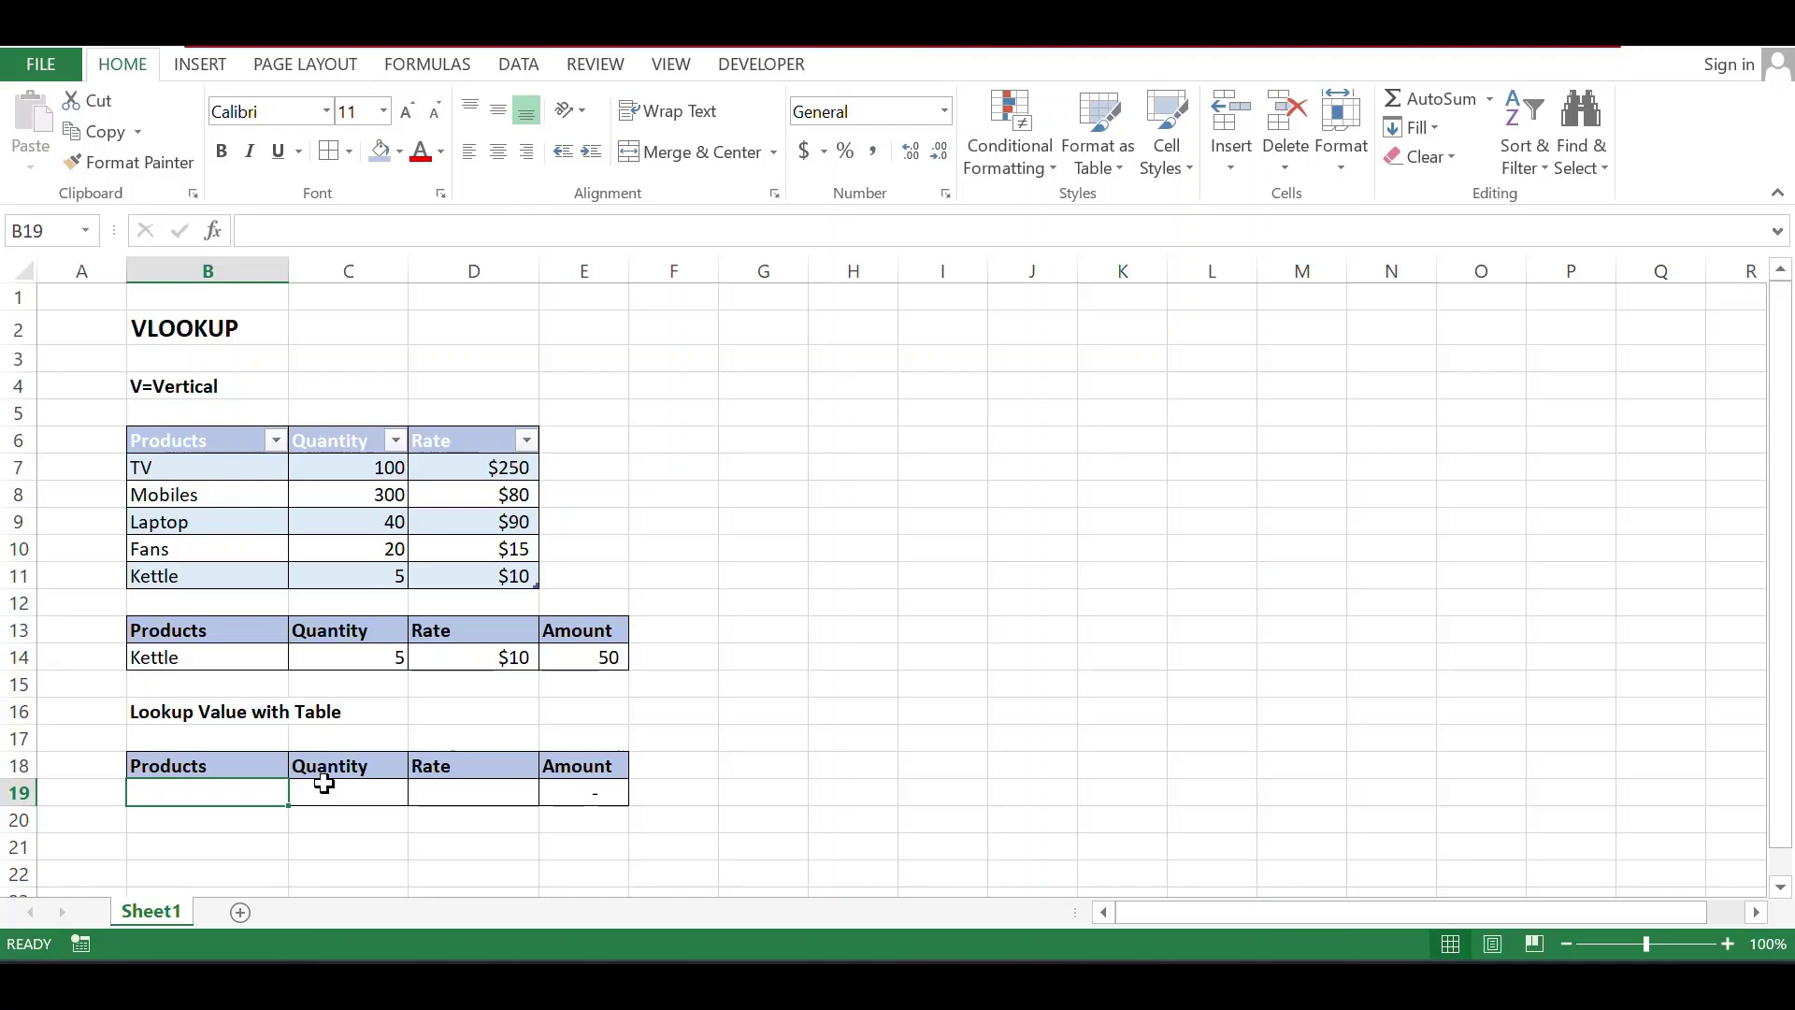
Enter Fans in B19 and put =vlookup(B19,myupdates,2,0) in C19, returning quantity 20.
text(Fans)
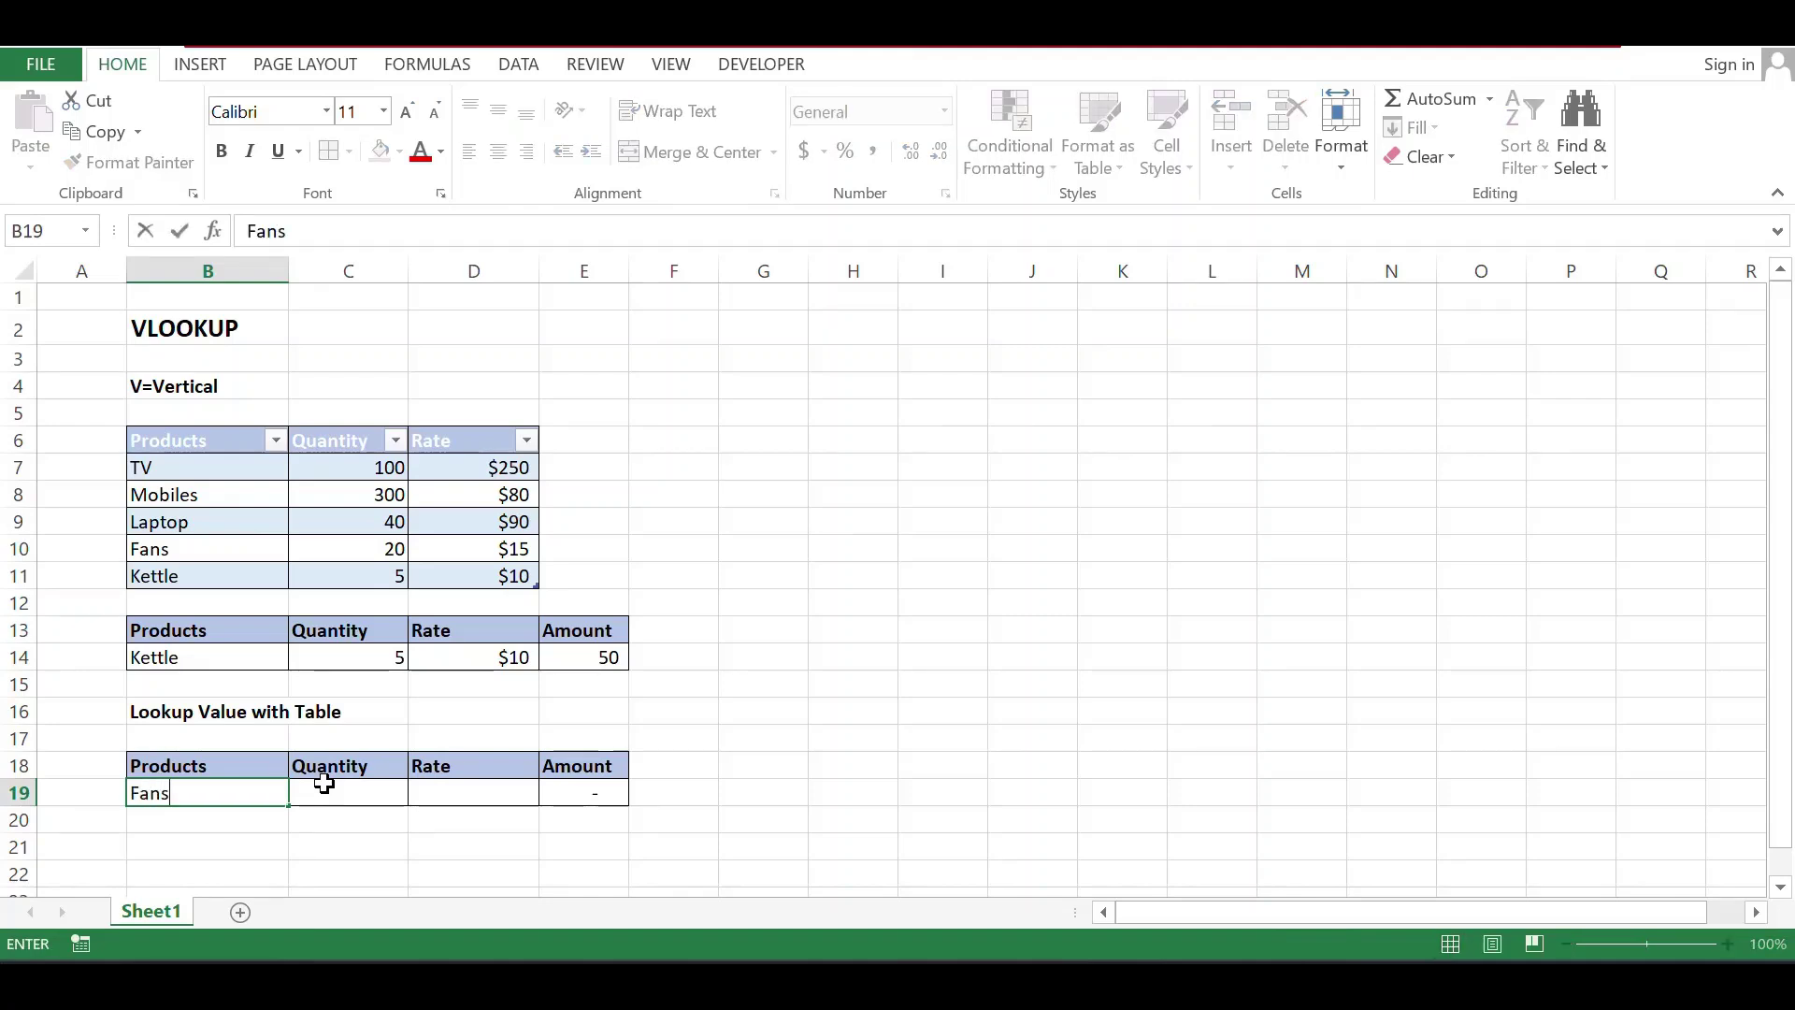
key(Return)
click(323, 784)
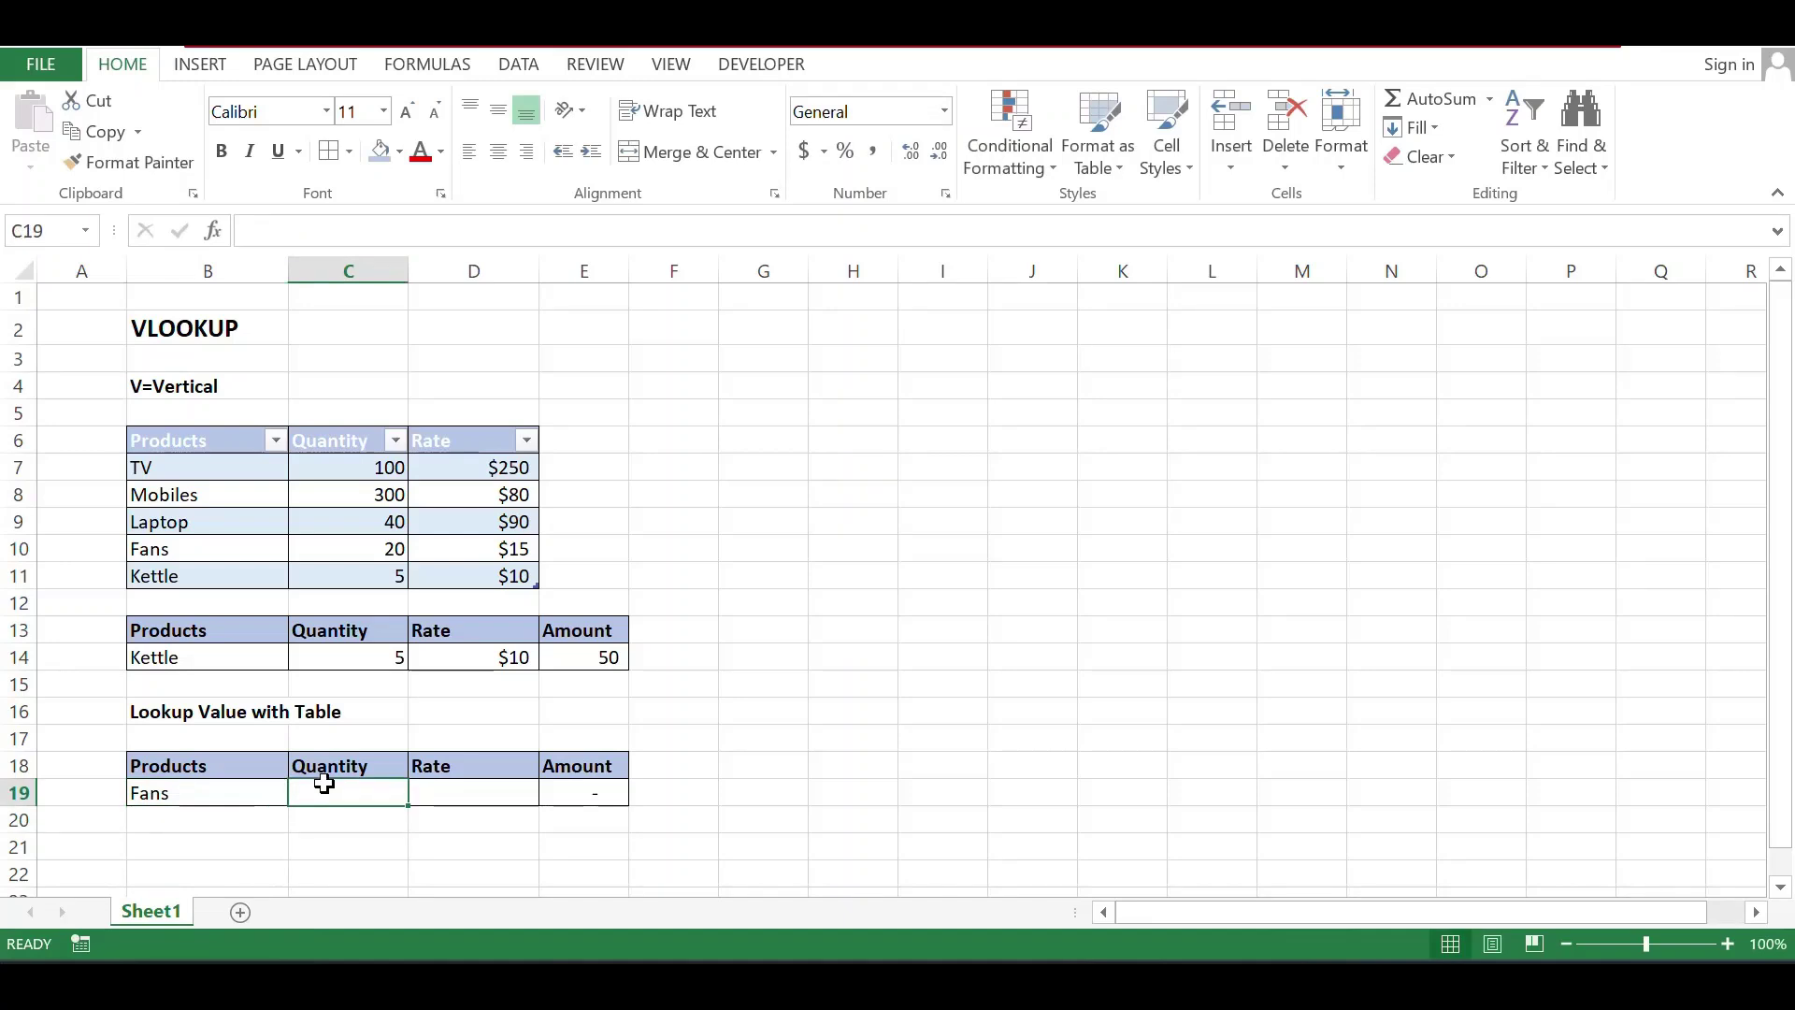
text(=)
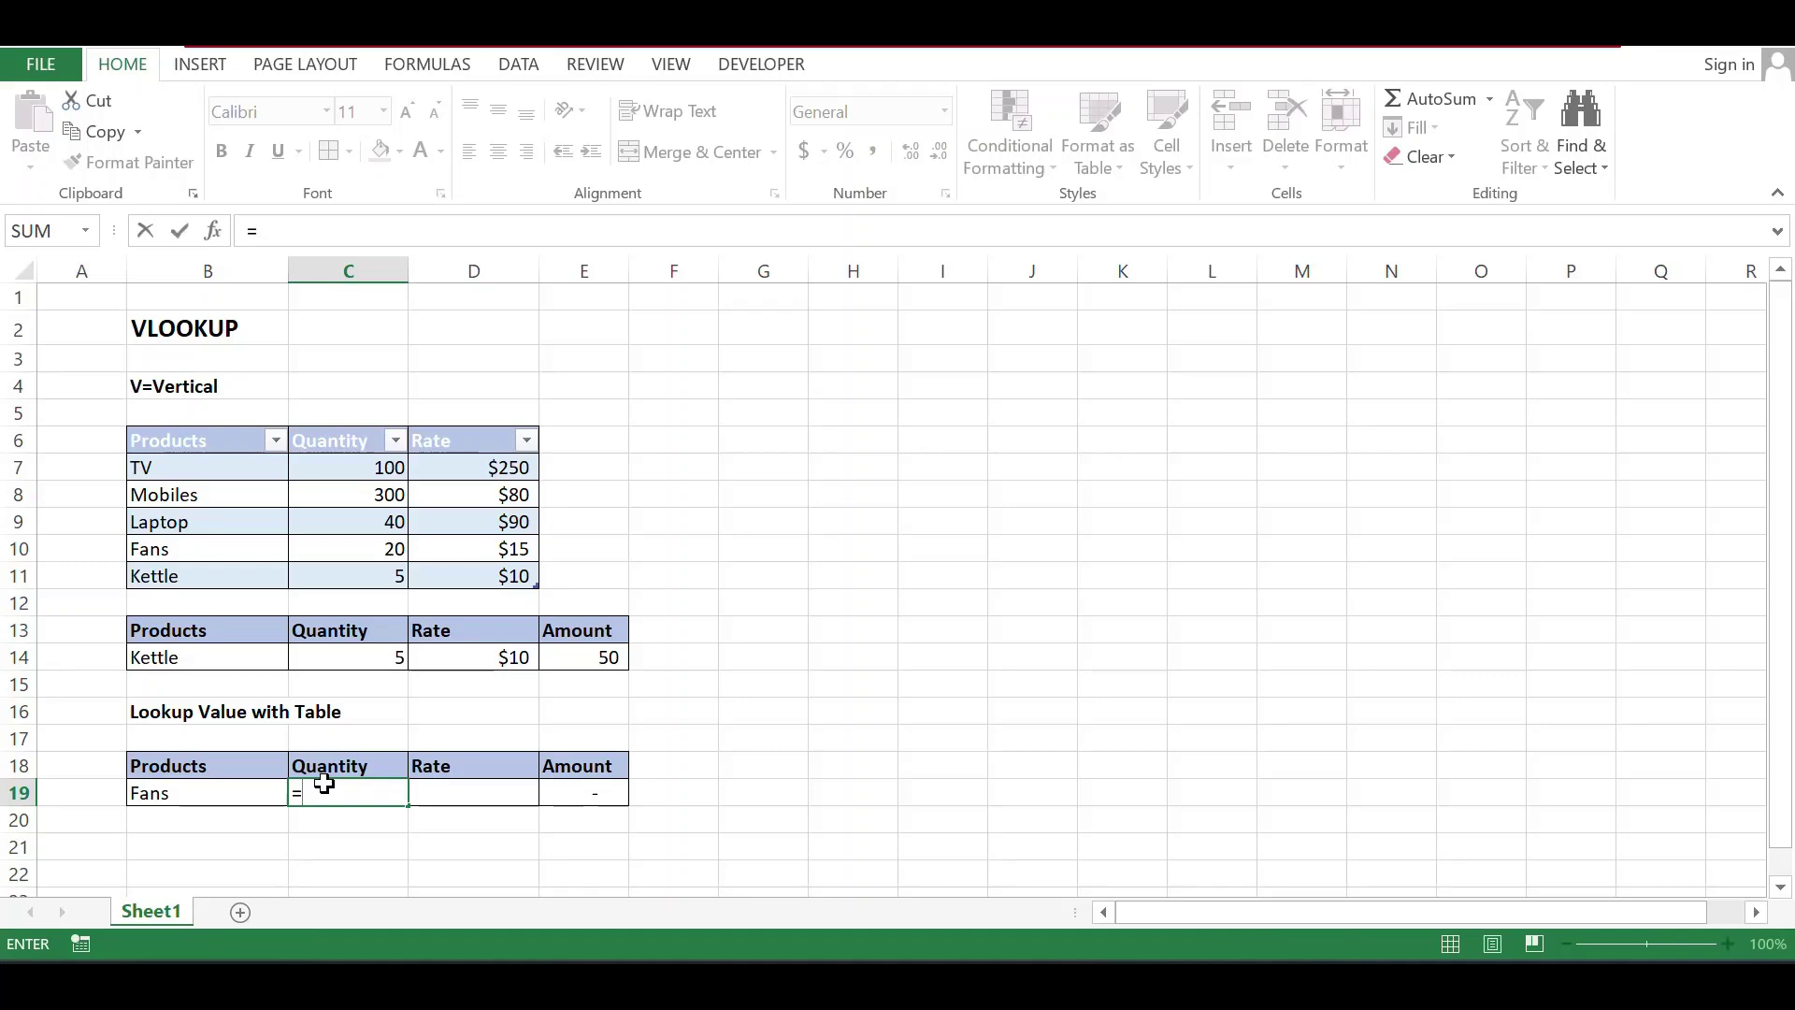
text(v)
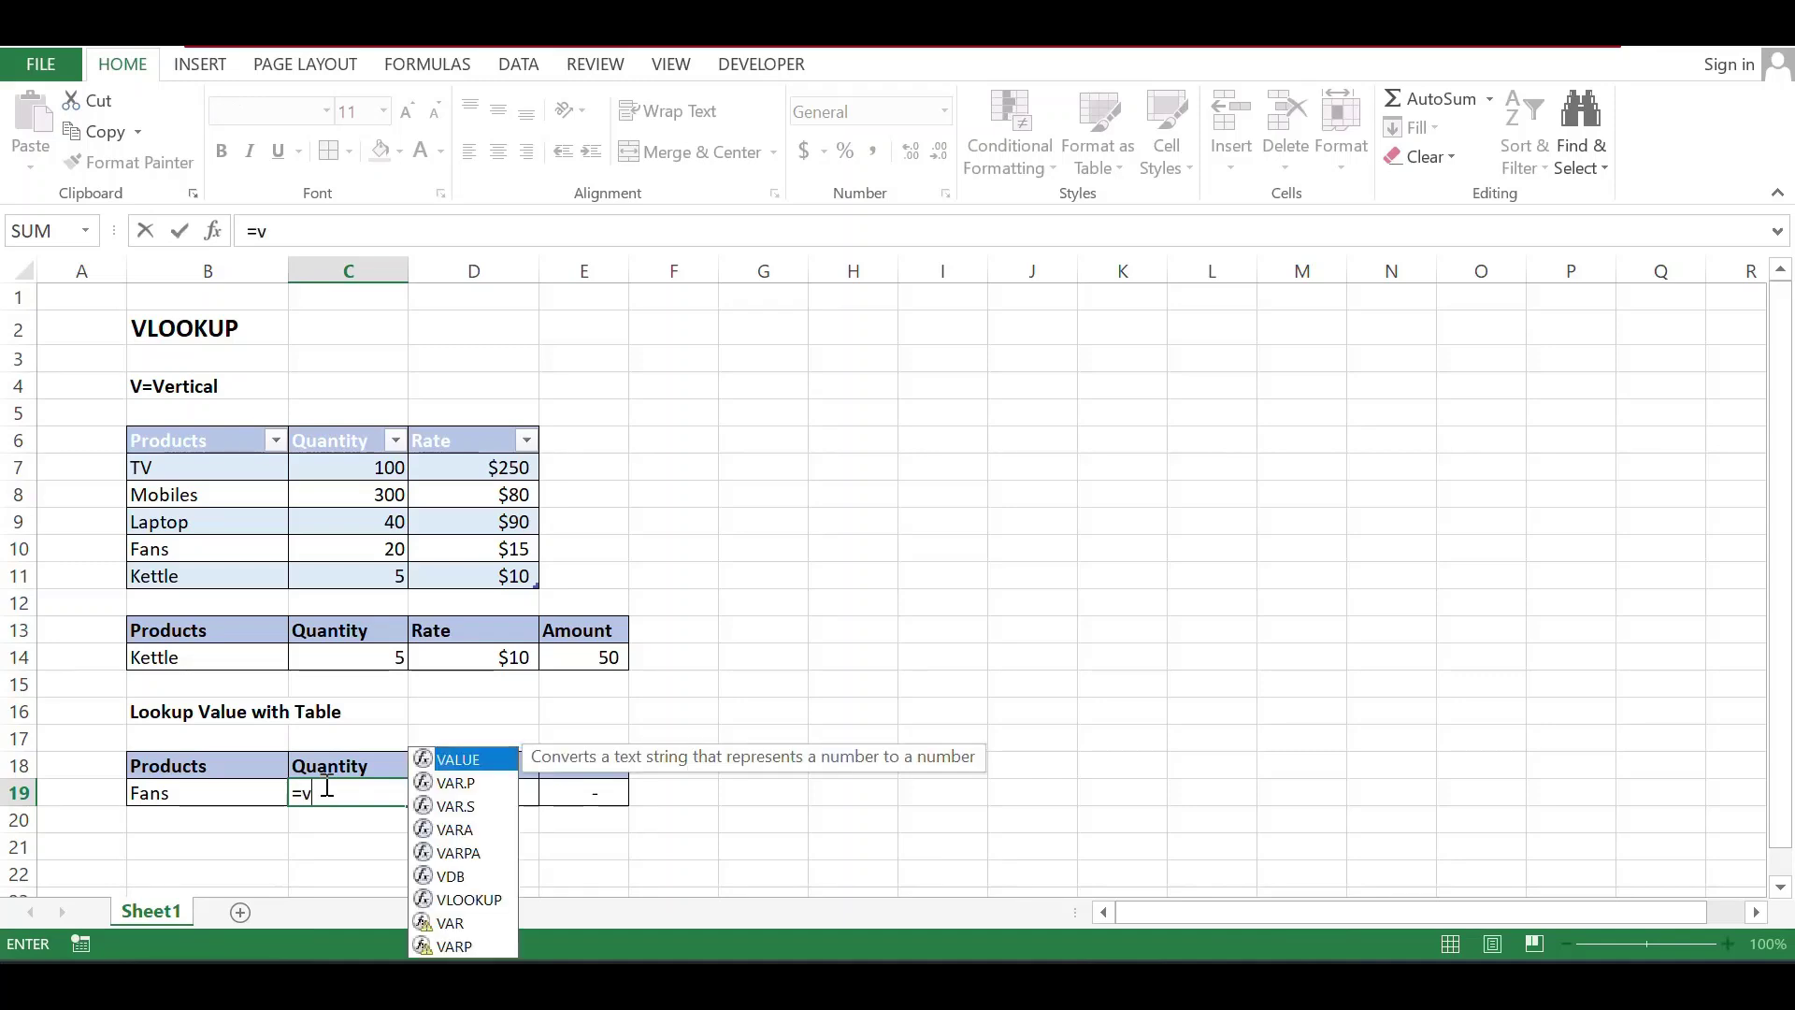
text(loo)
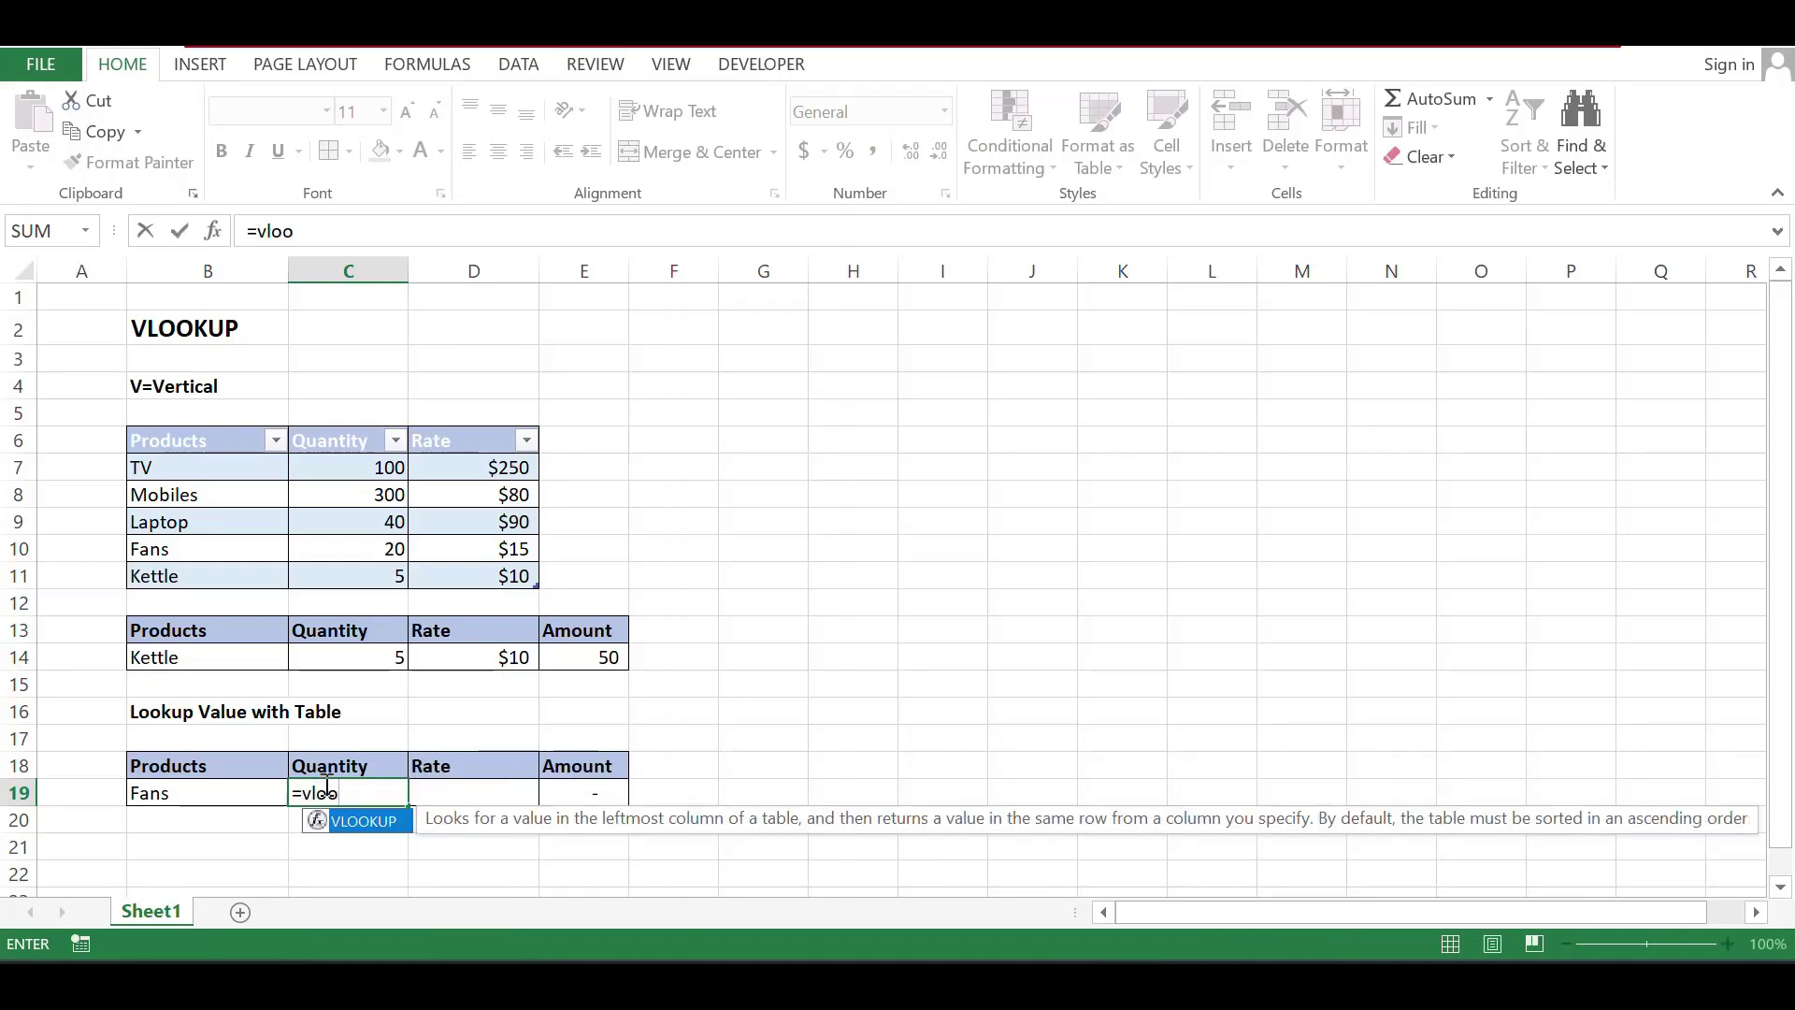
text(kup()
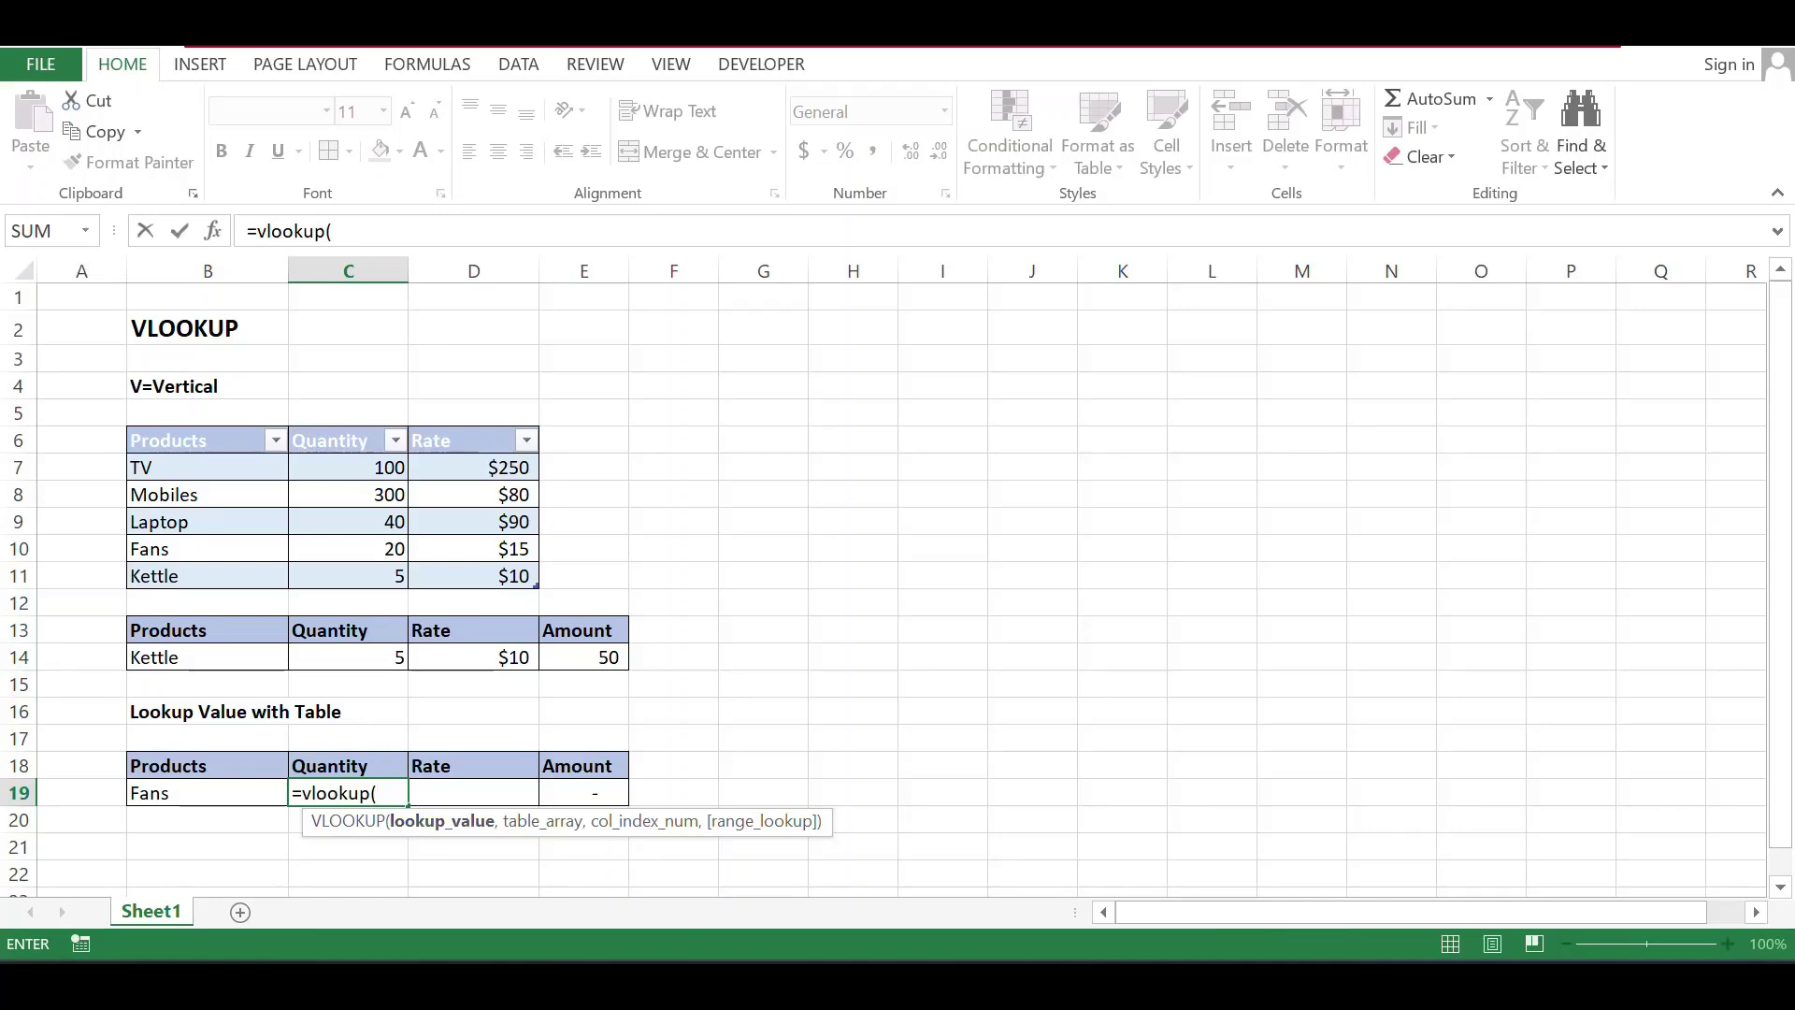
click(181, 792)
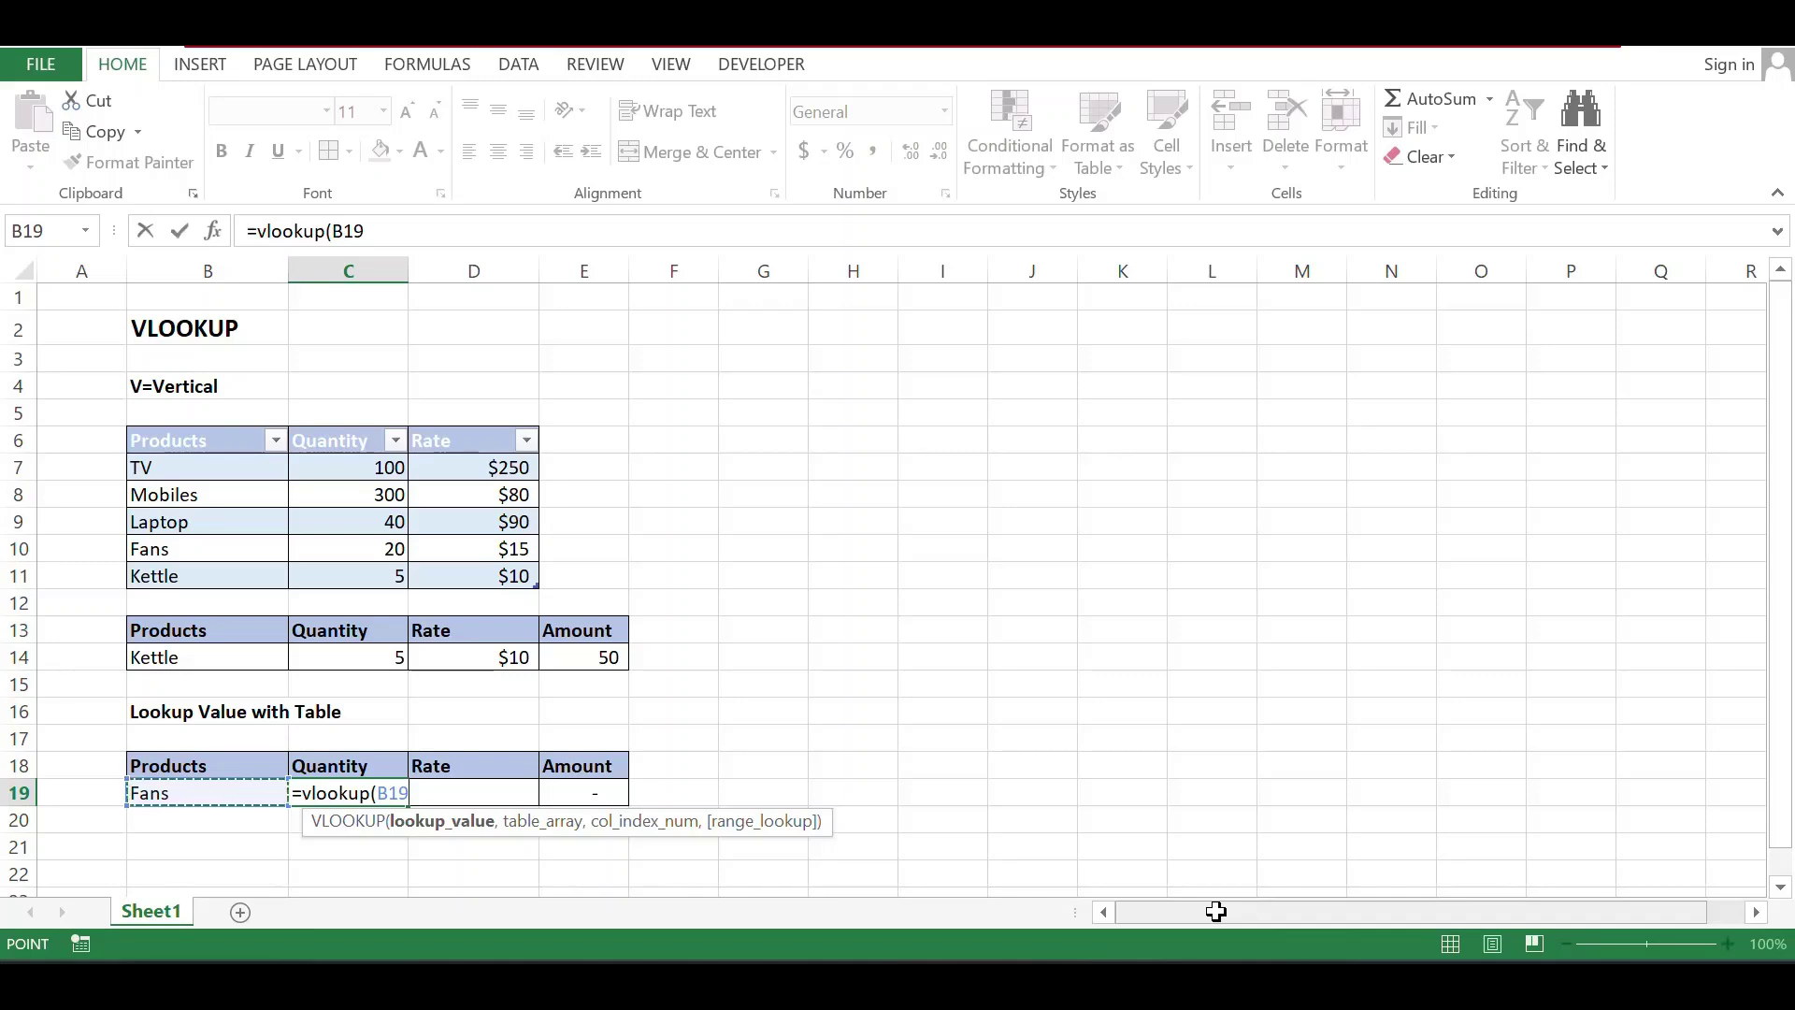
text(,)
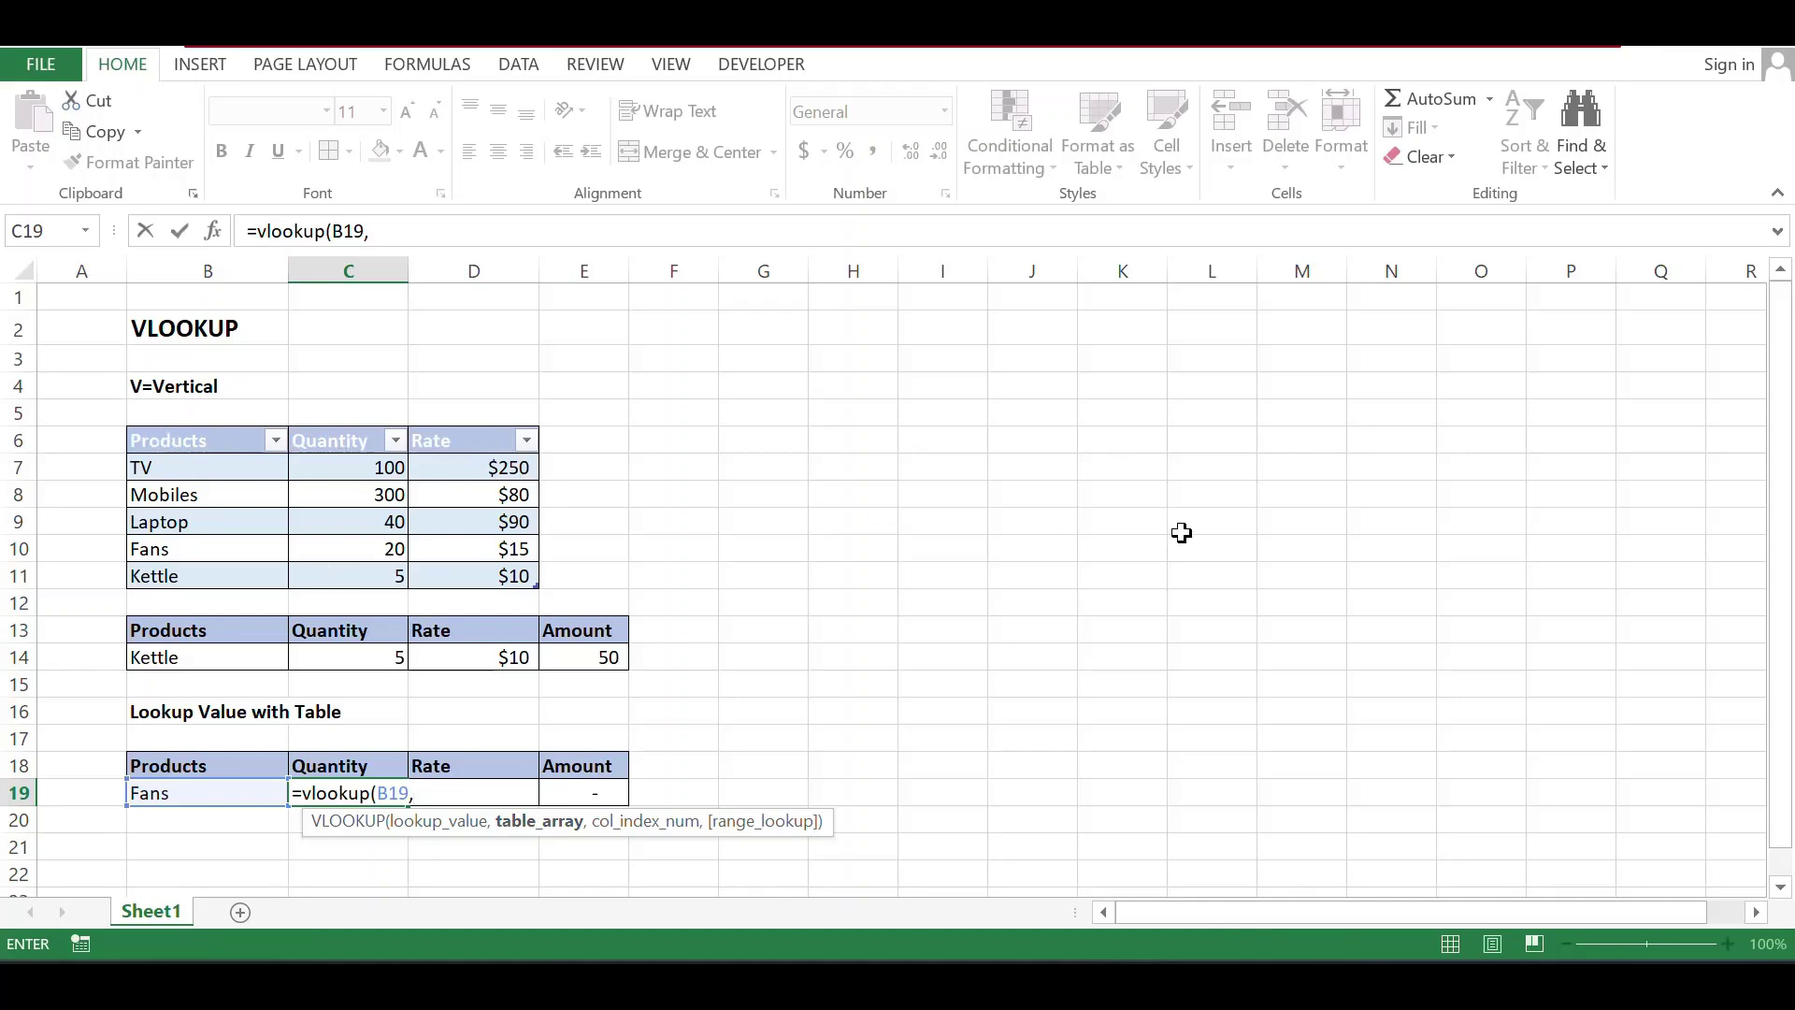
text(myupda)
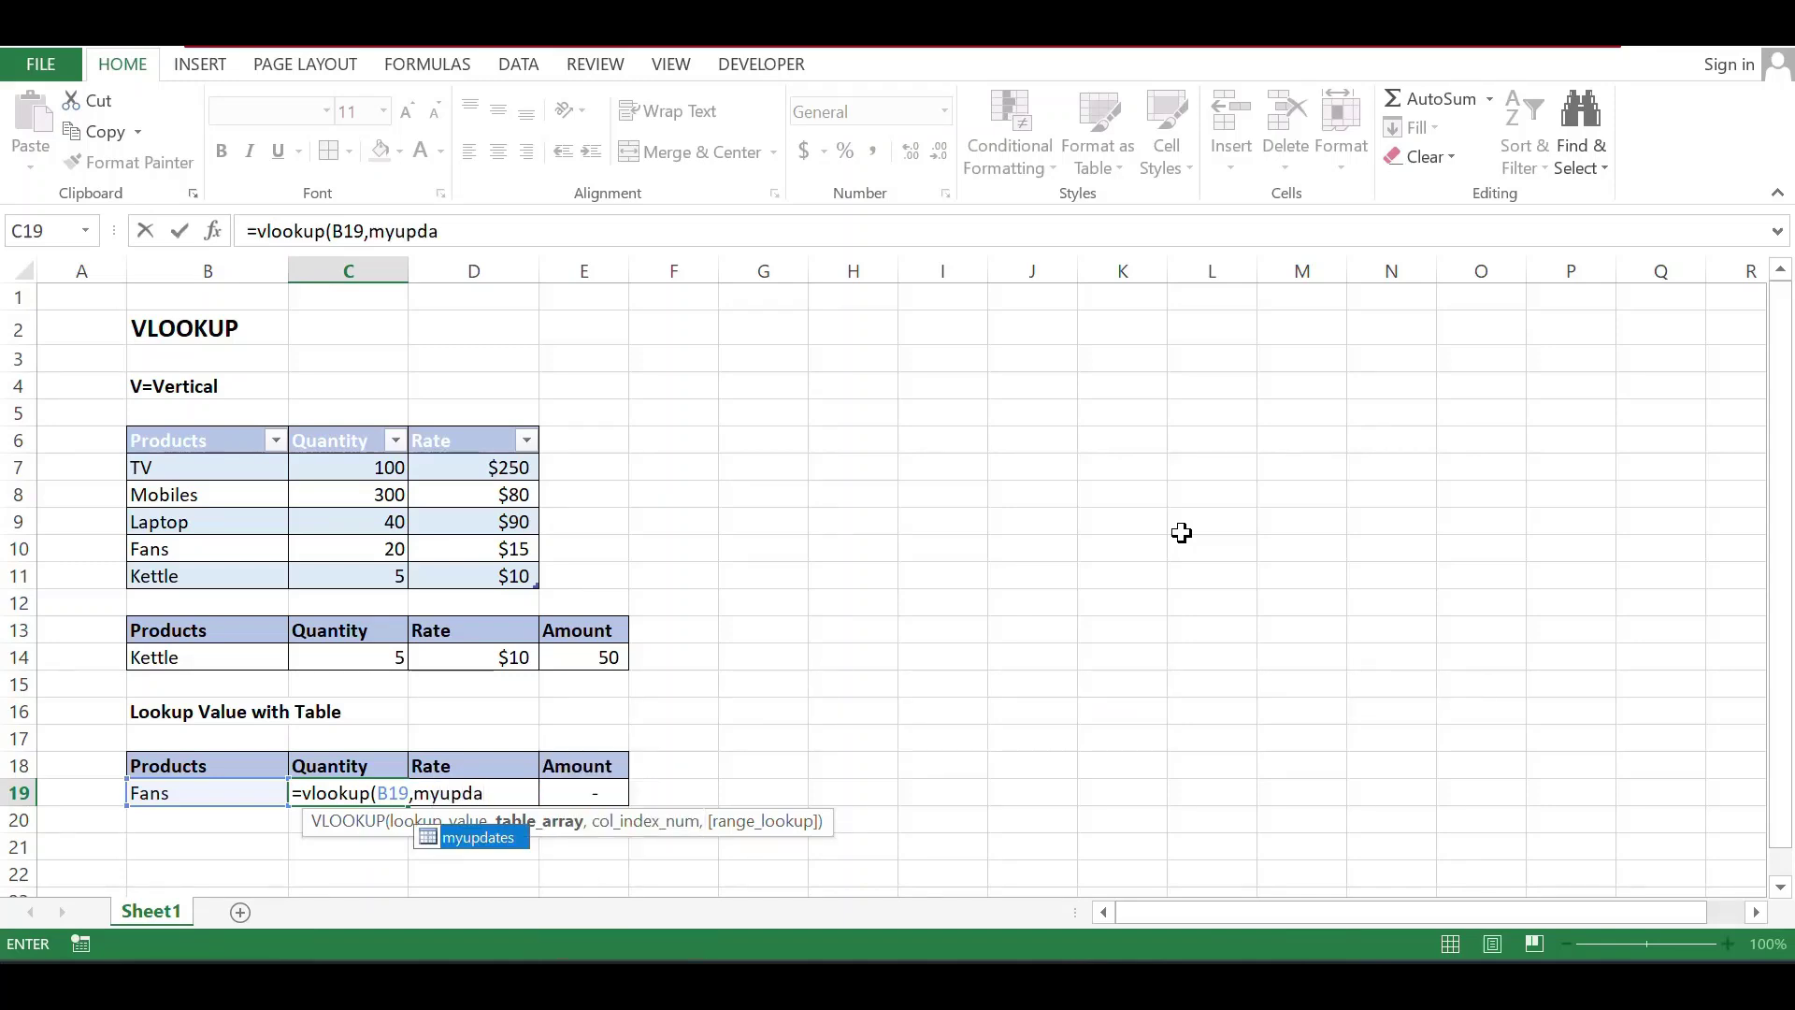
text(tes,)
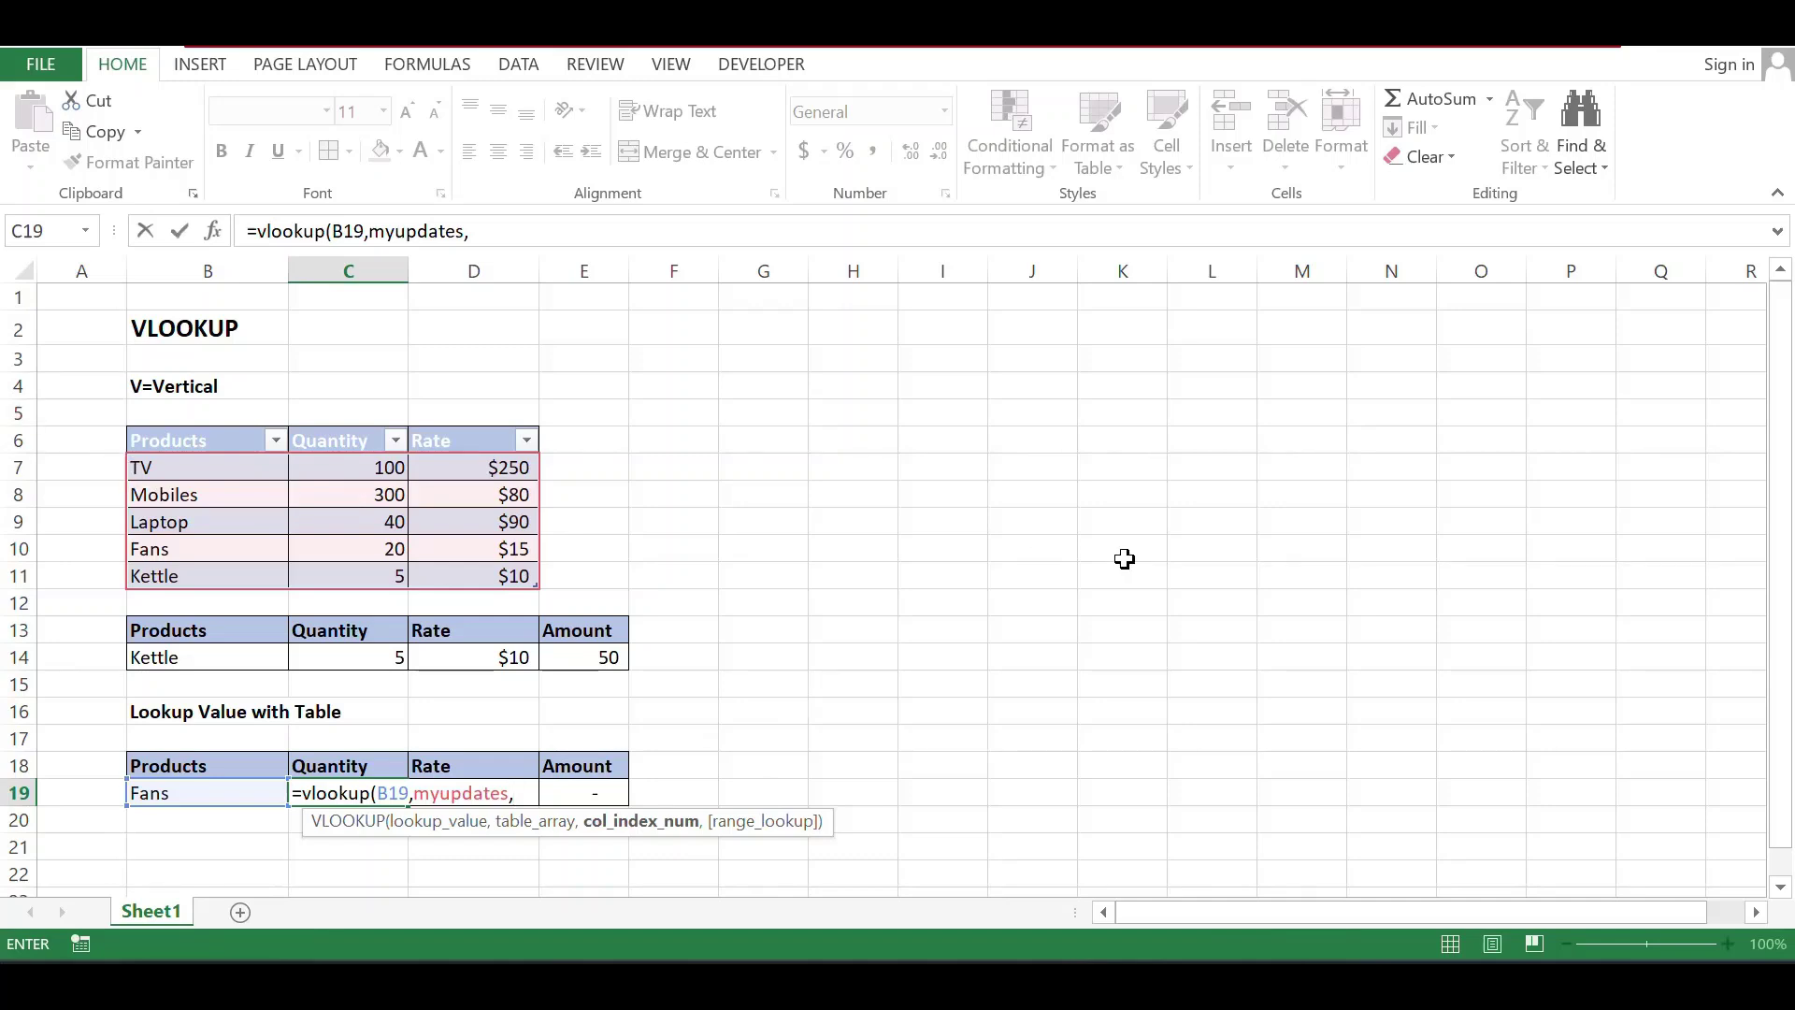
text(2,)
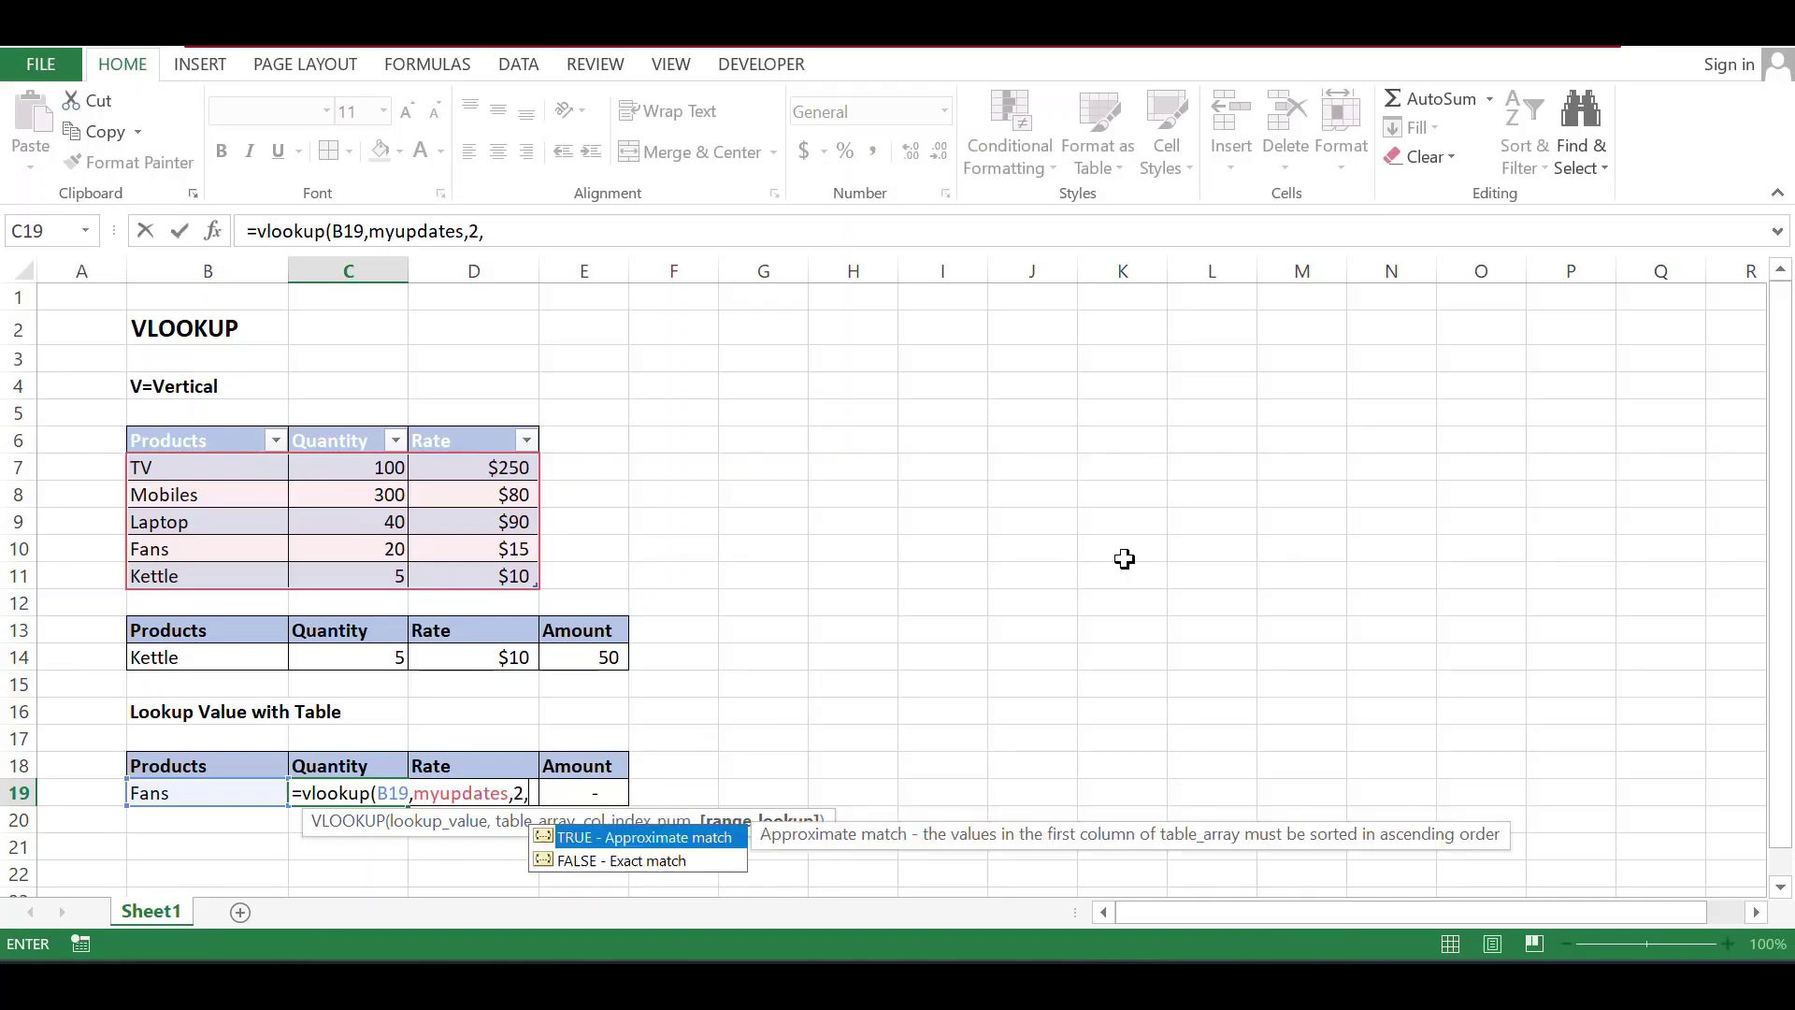
text(0))
key(Return)
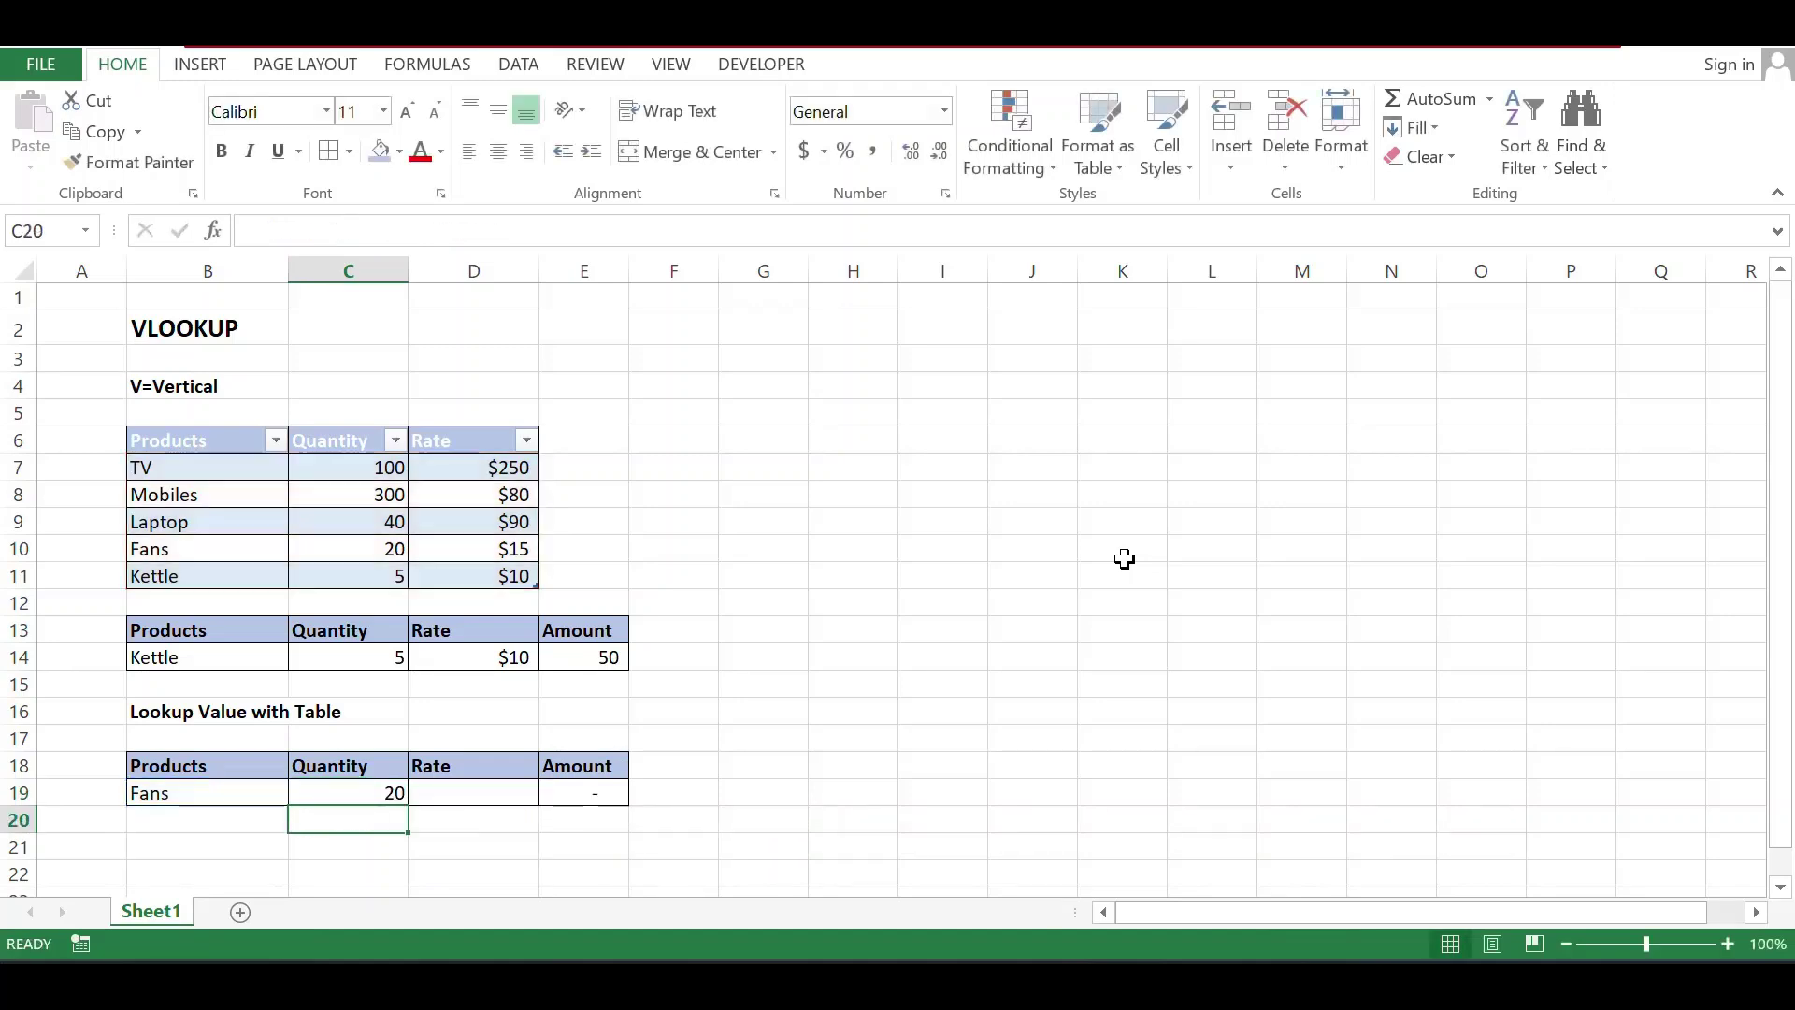
Review the Fans row in the myupdates table before moving to the Rate cell D19.
click(161, 549)
key(Right)
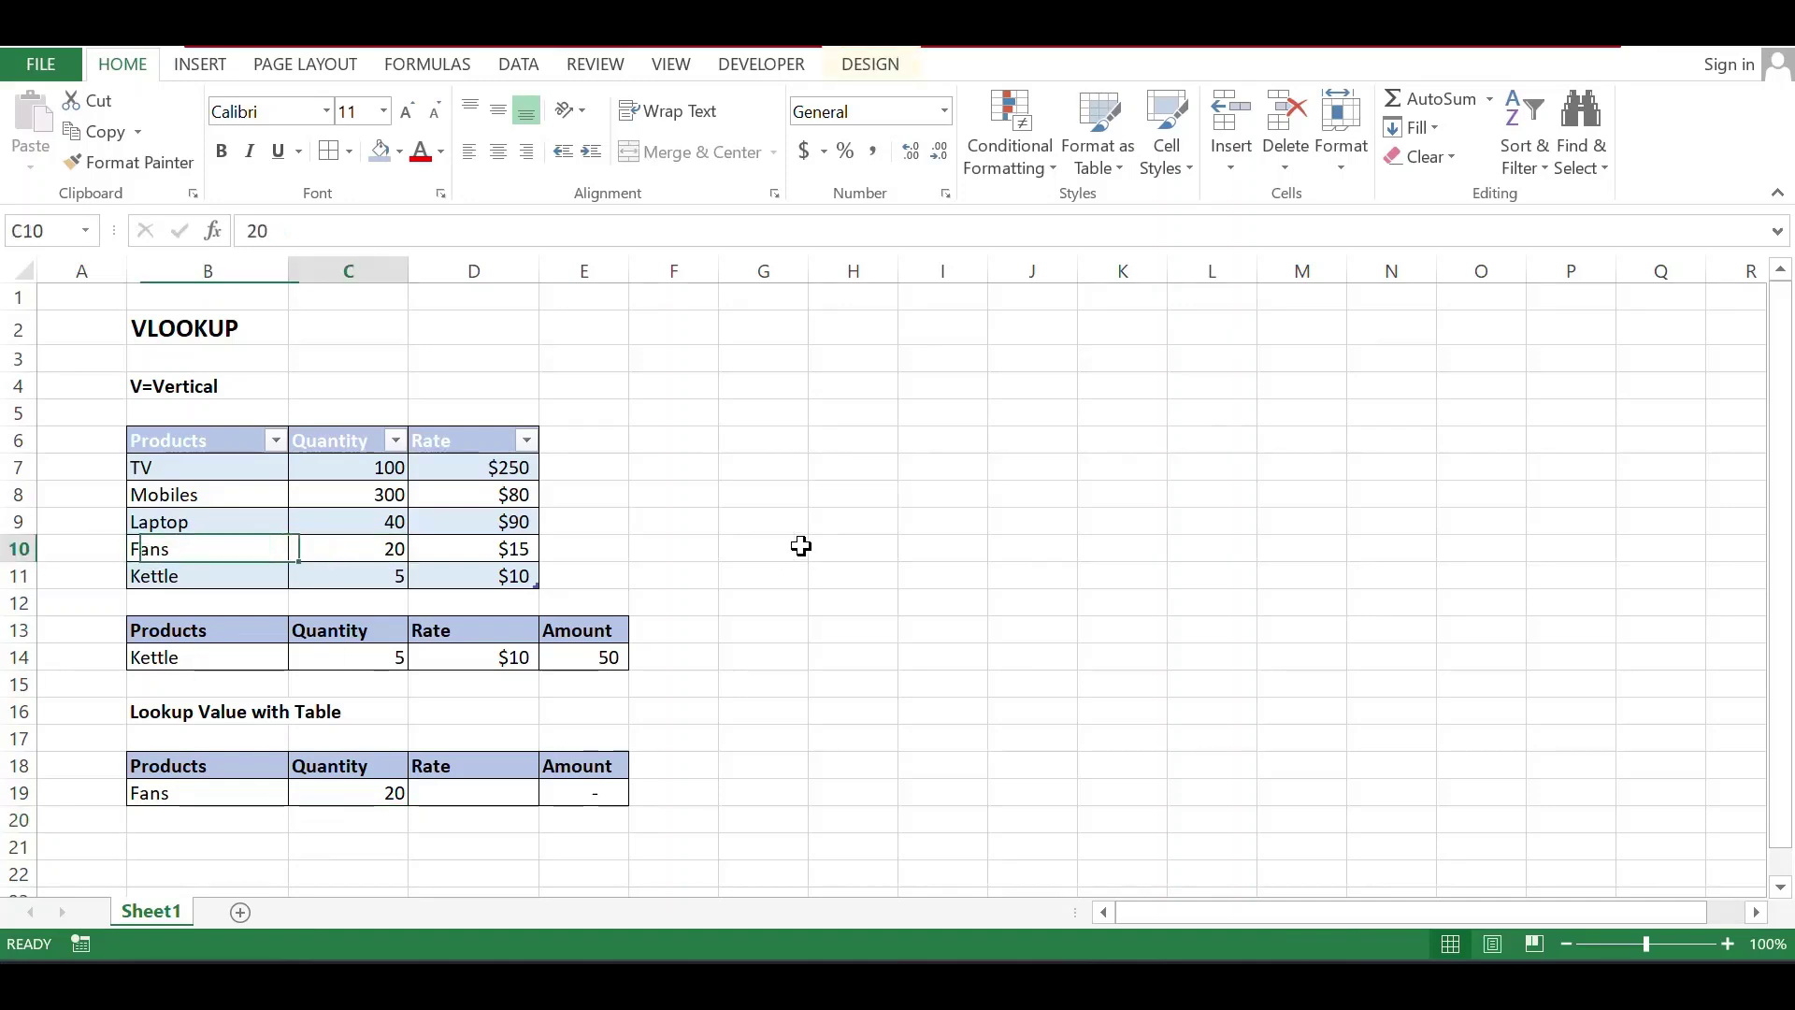
key(Down)
key(Down)
key(Down)
key(Right)
key(Down)
key(Down)
key(Down)
key(Down)
key(Down)
key(Down)
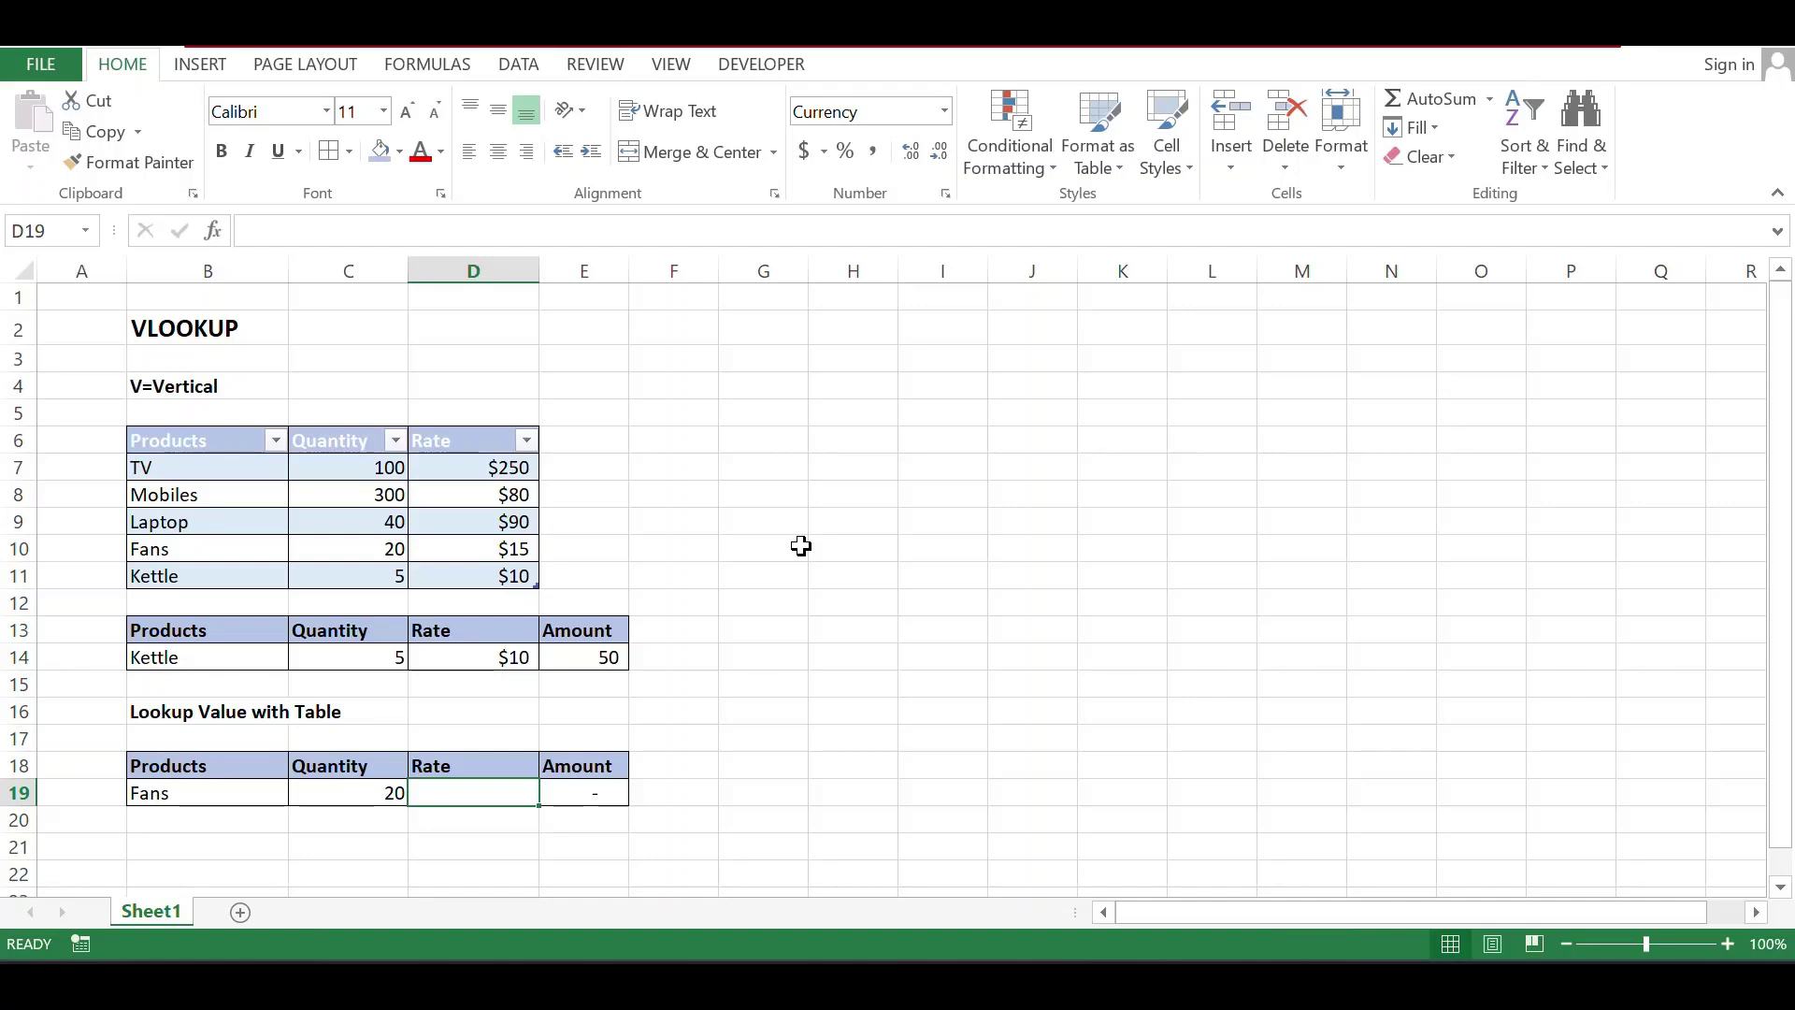
Enter =vlookup(B19,myupdates,3,0) in D19 so Fans' rate shows $15 and Amount 300.
text(=)
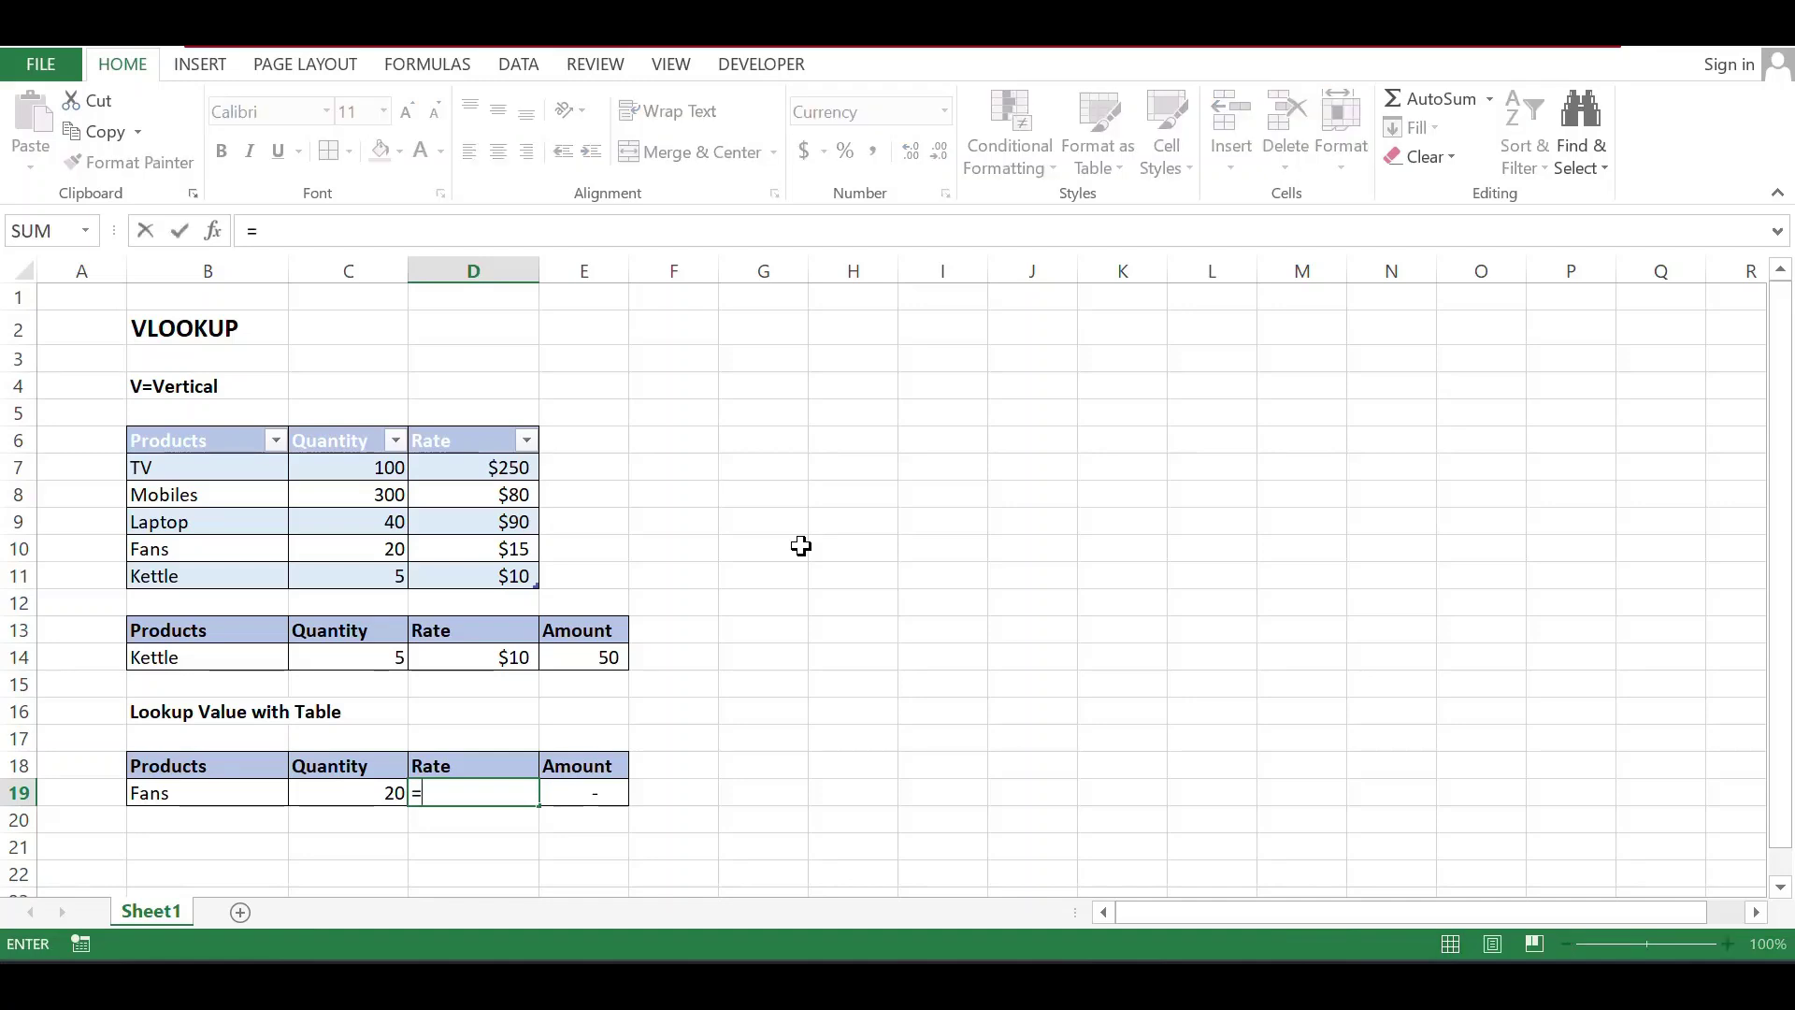
text(v)
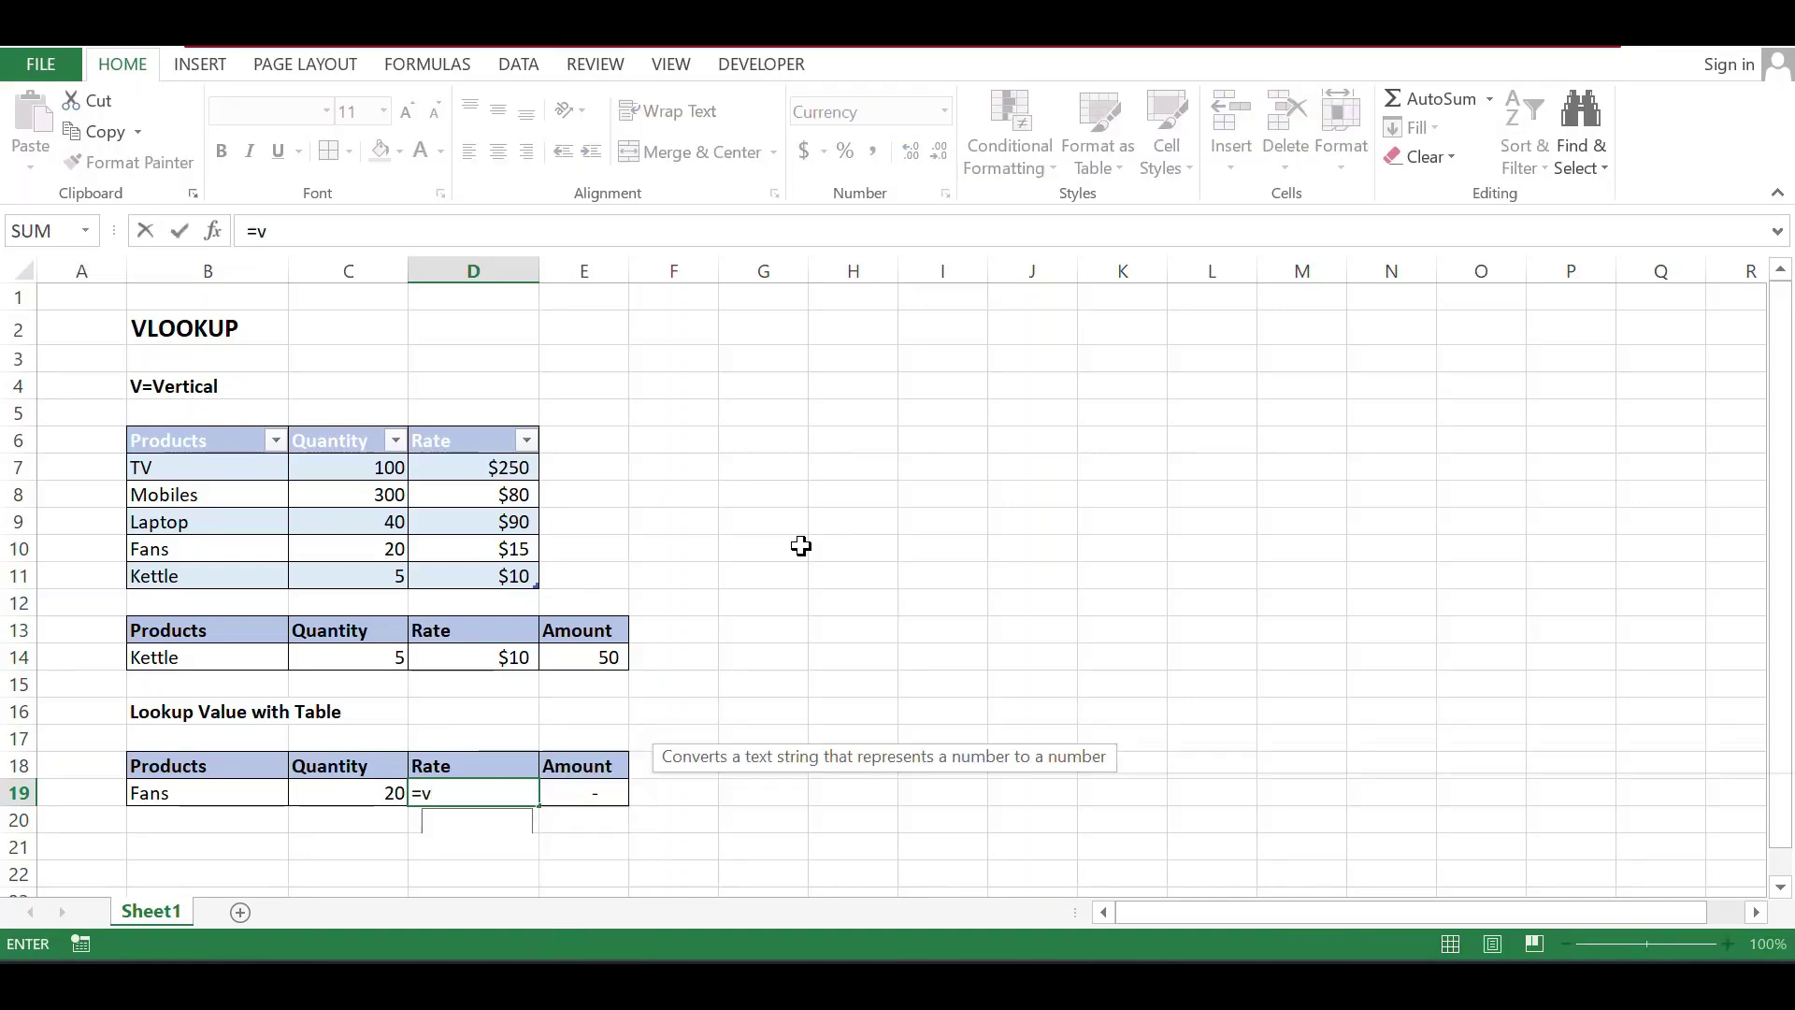
text(lookup()
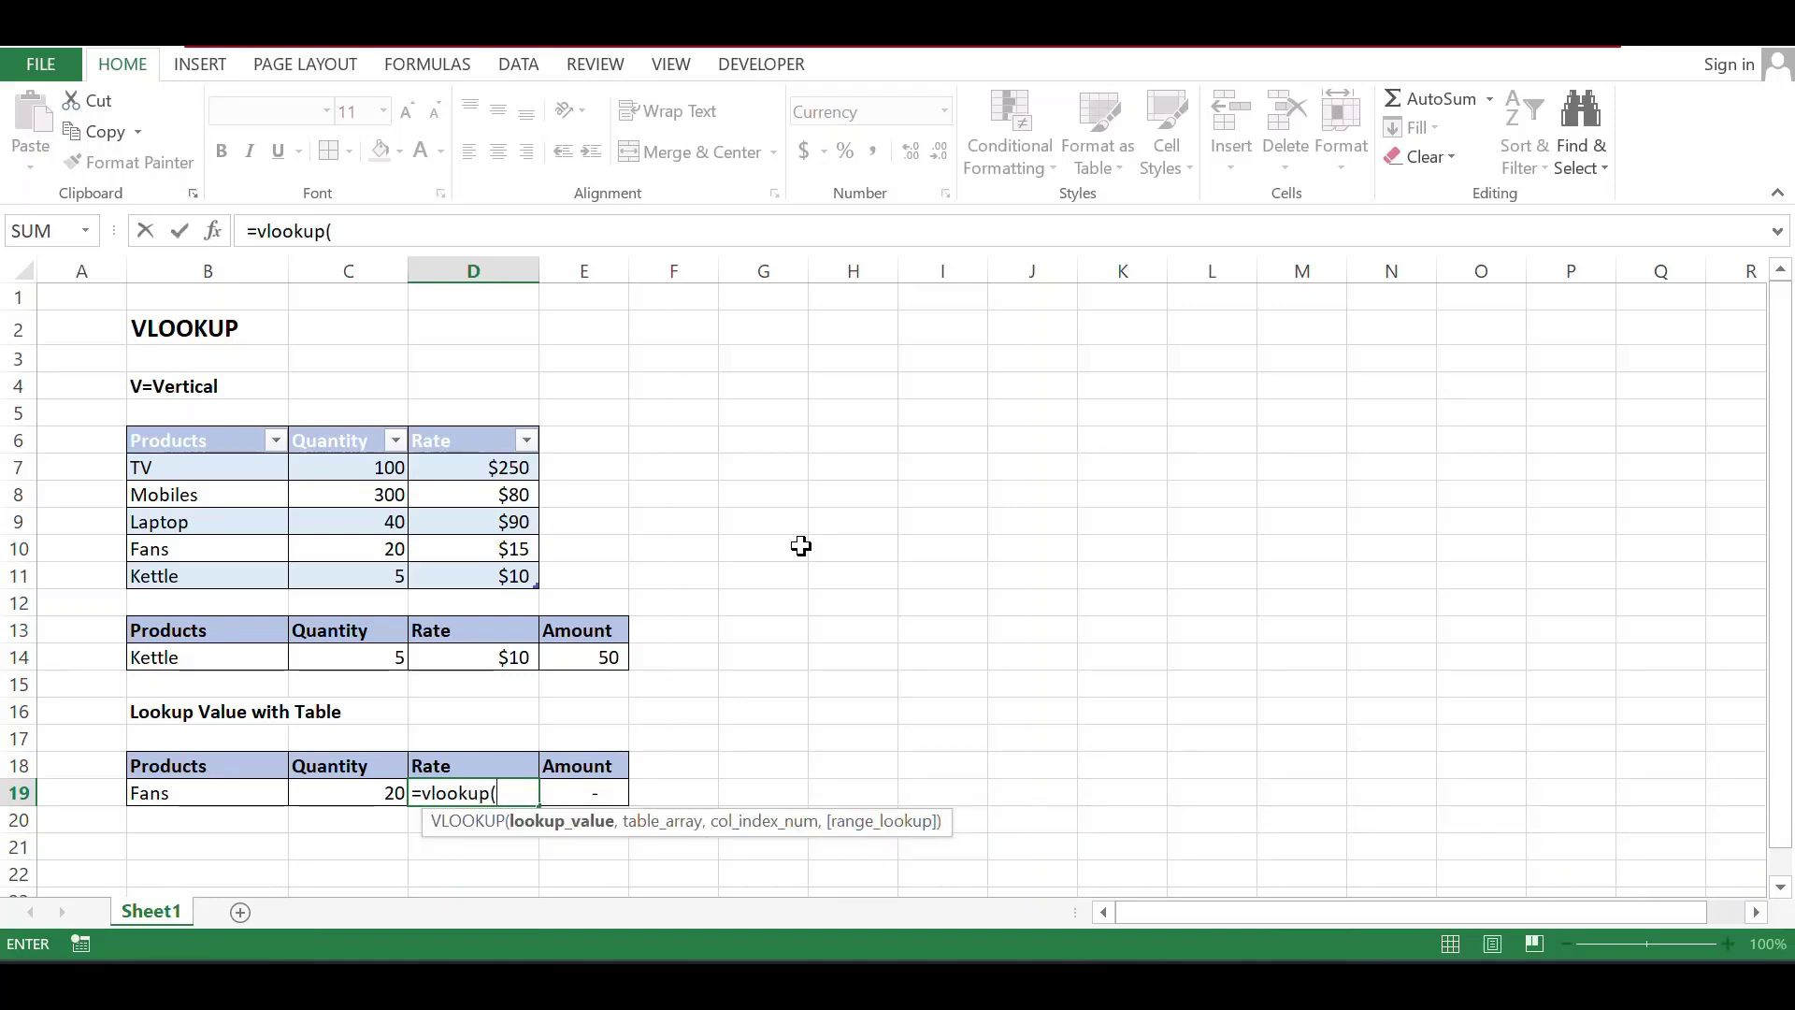
key(Left)
key(Left)
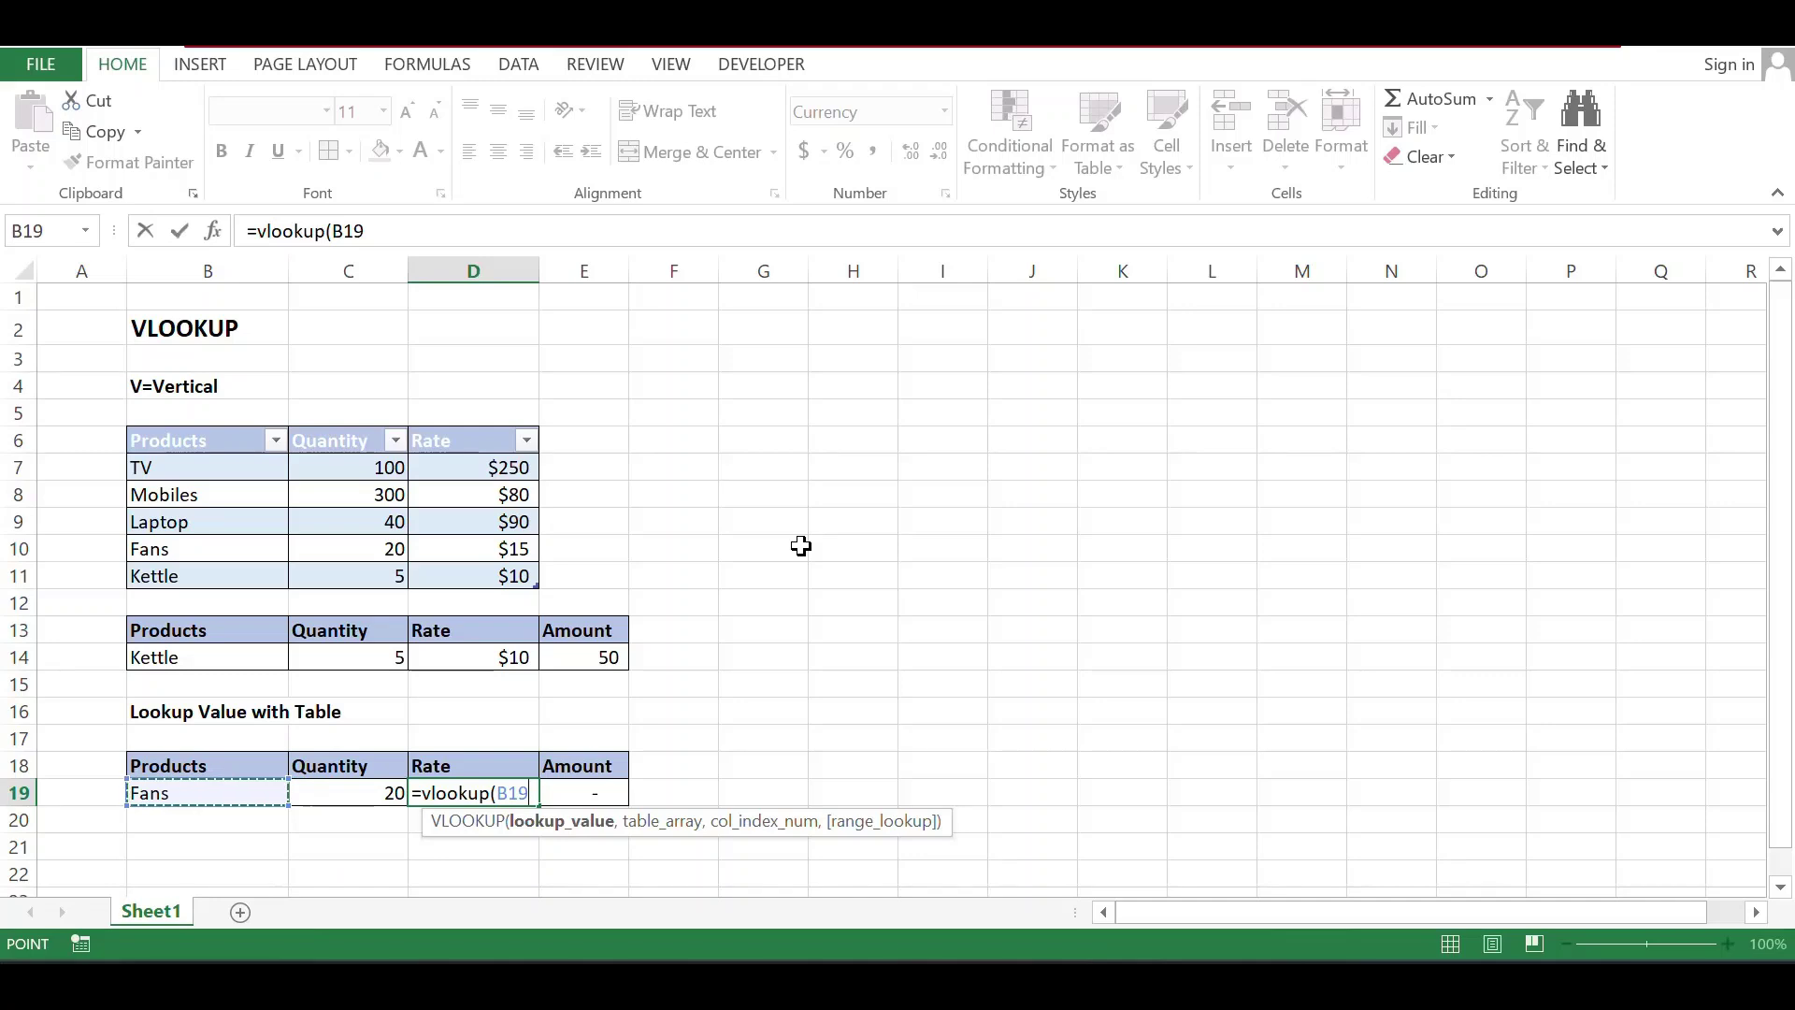
text(,)
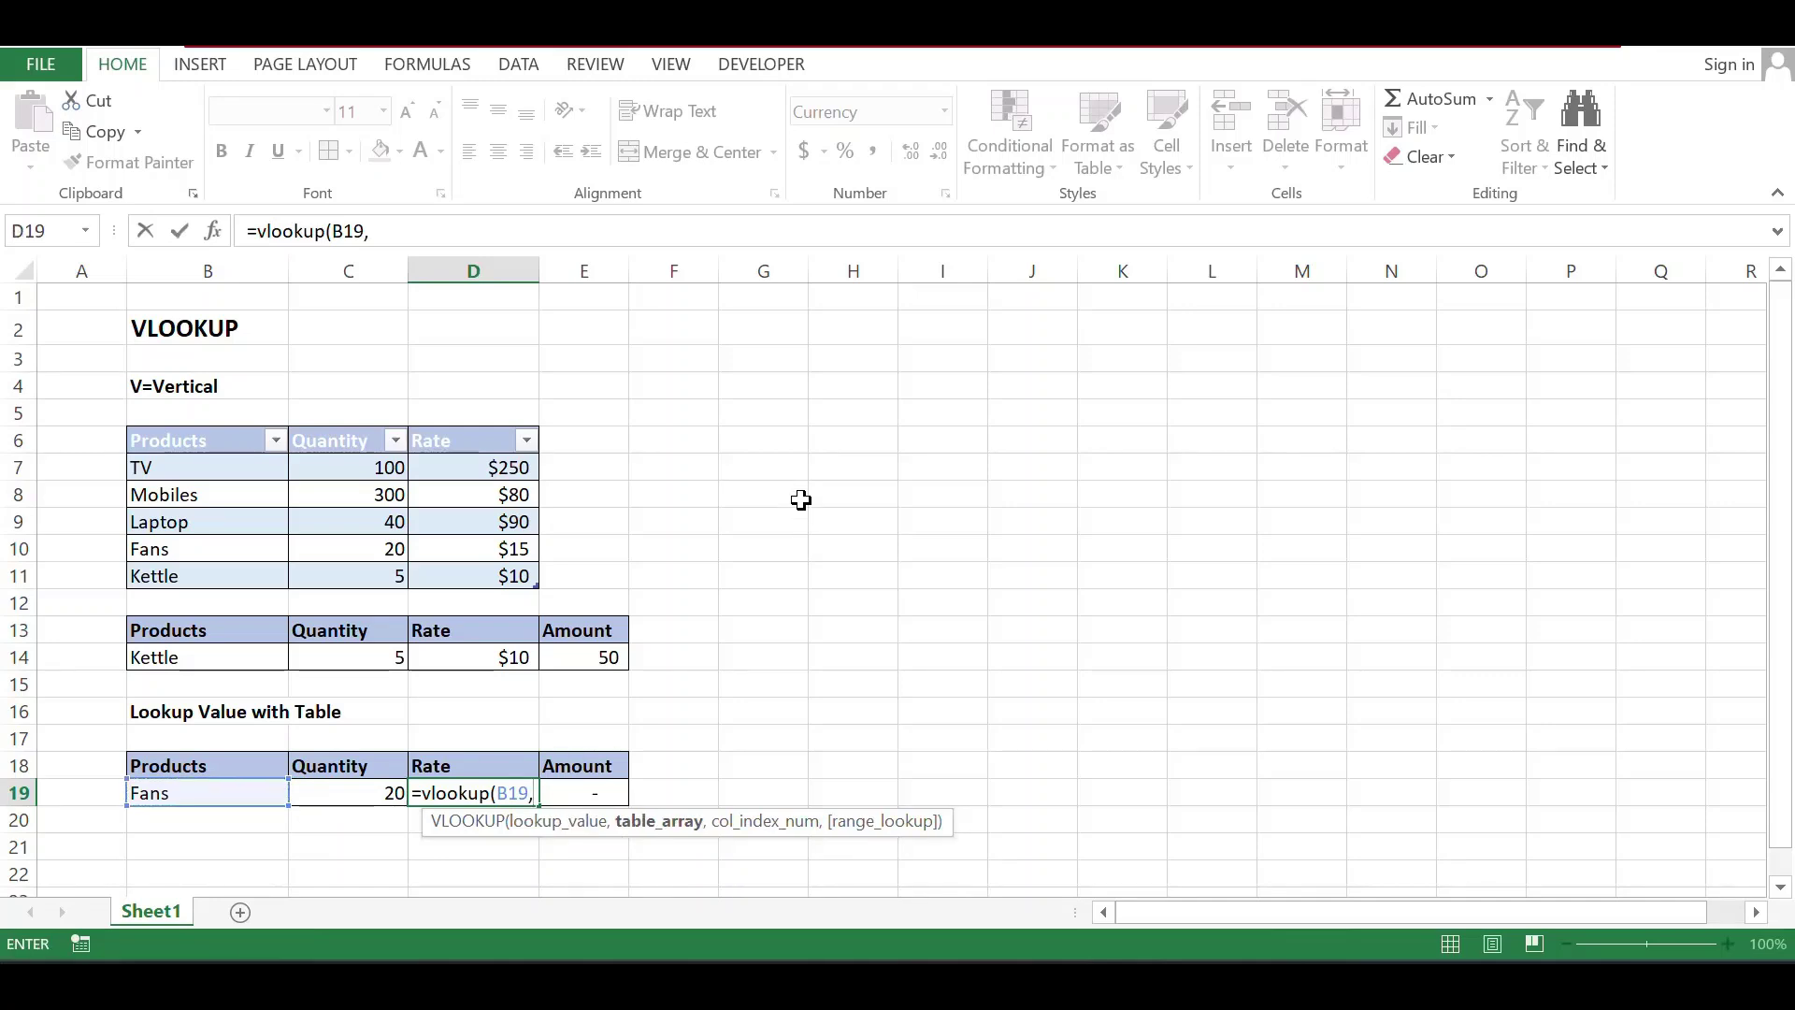
text(my)
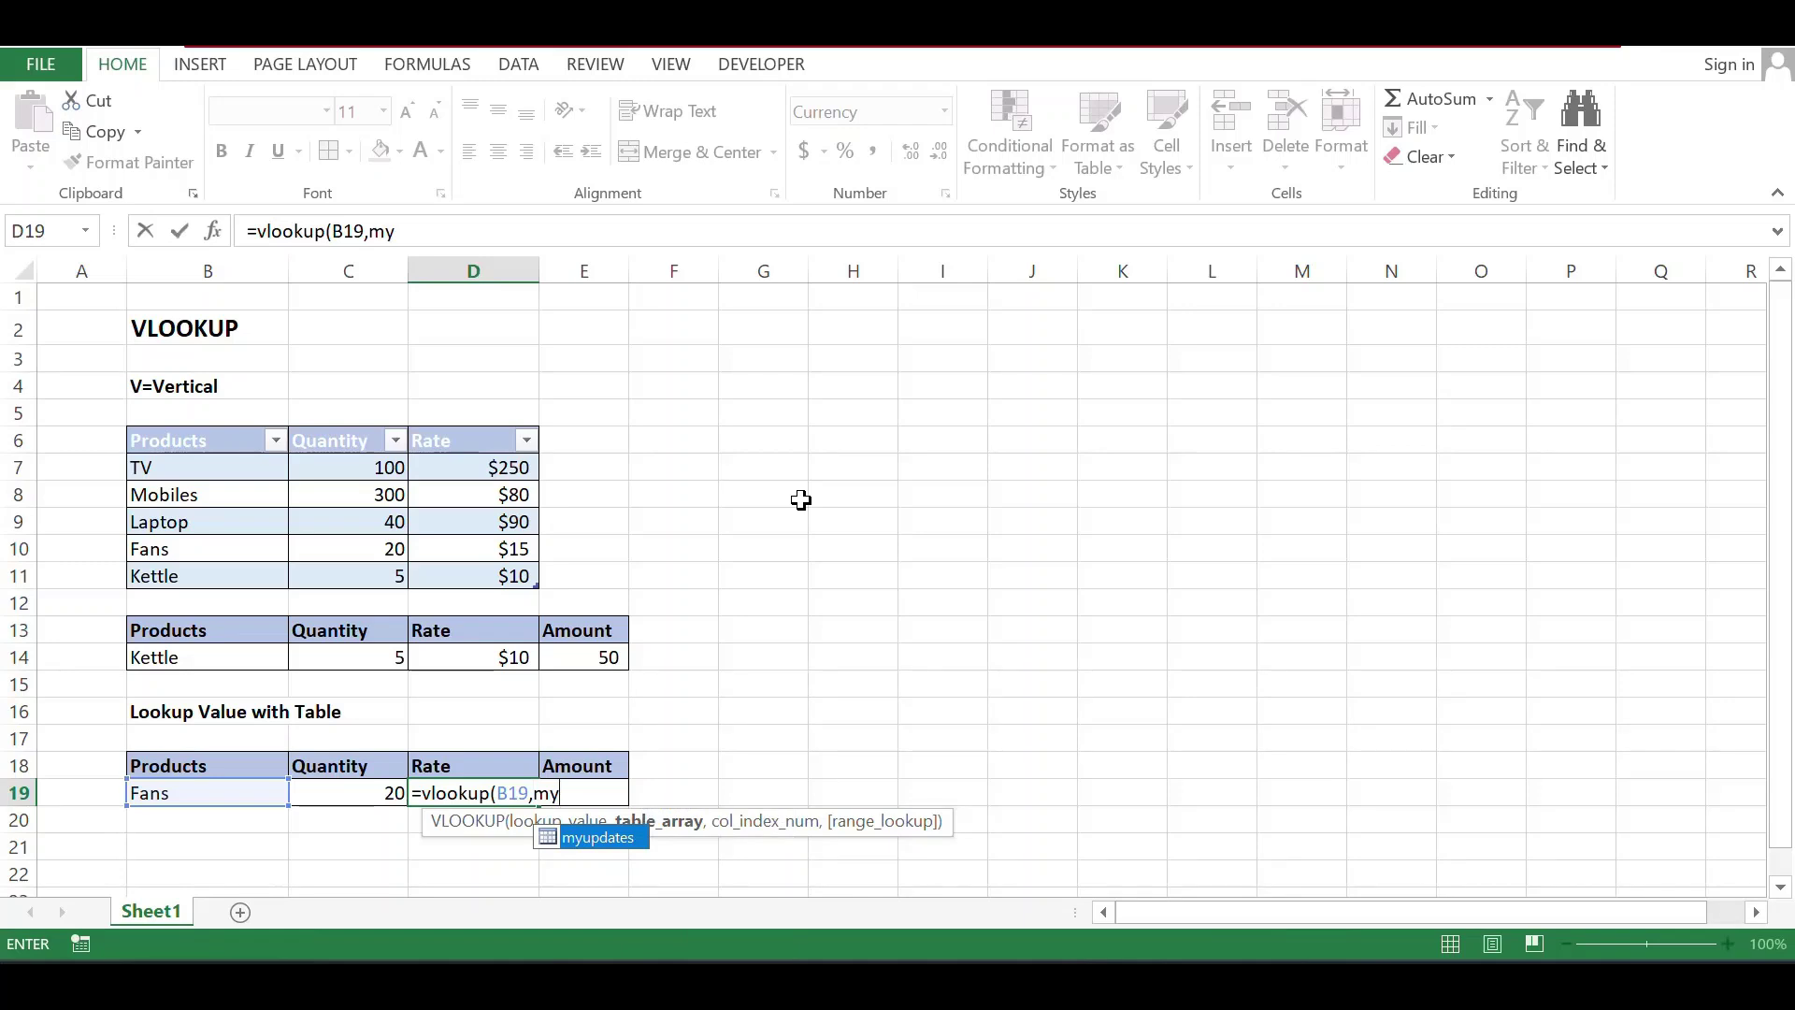
text(updates)
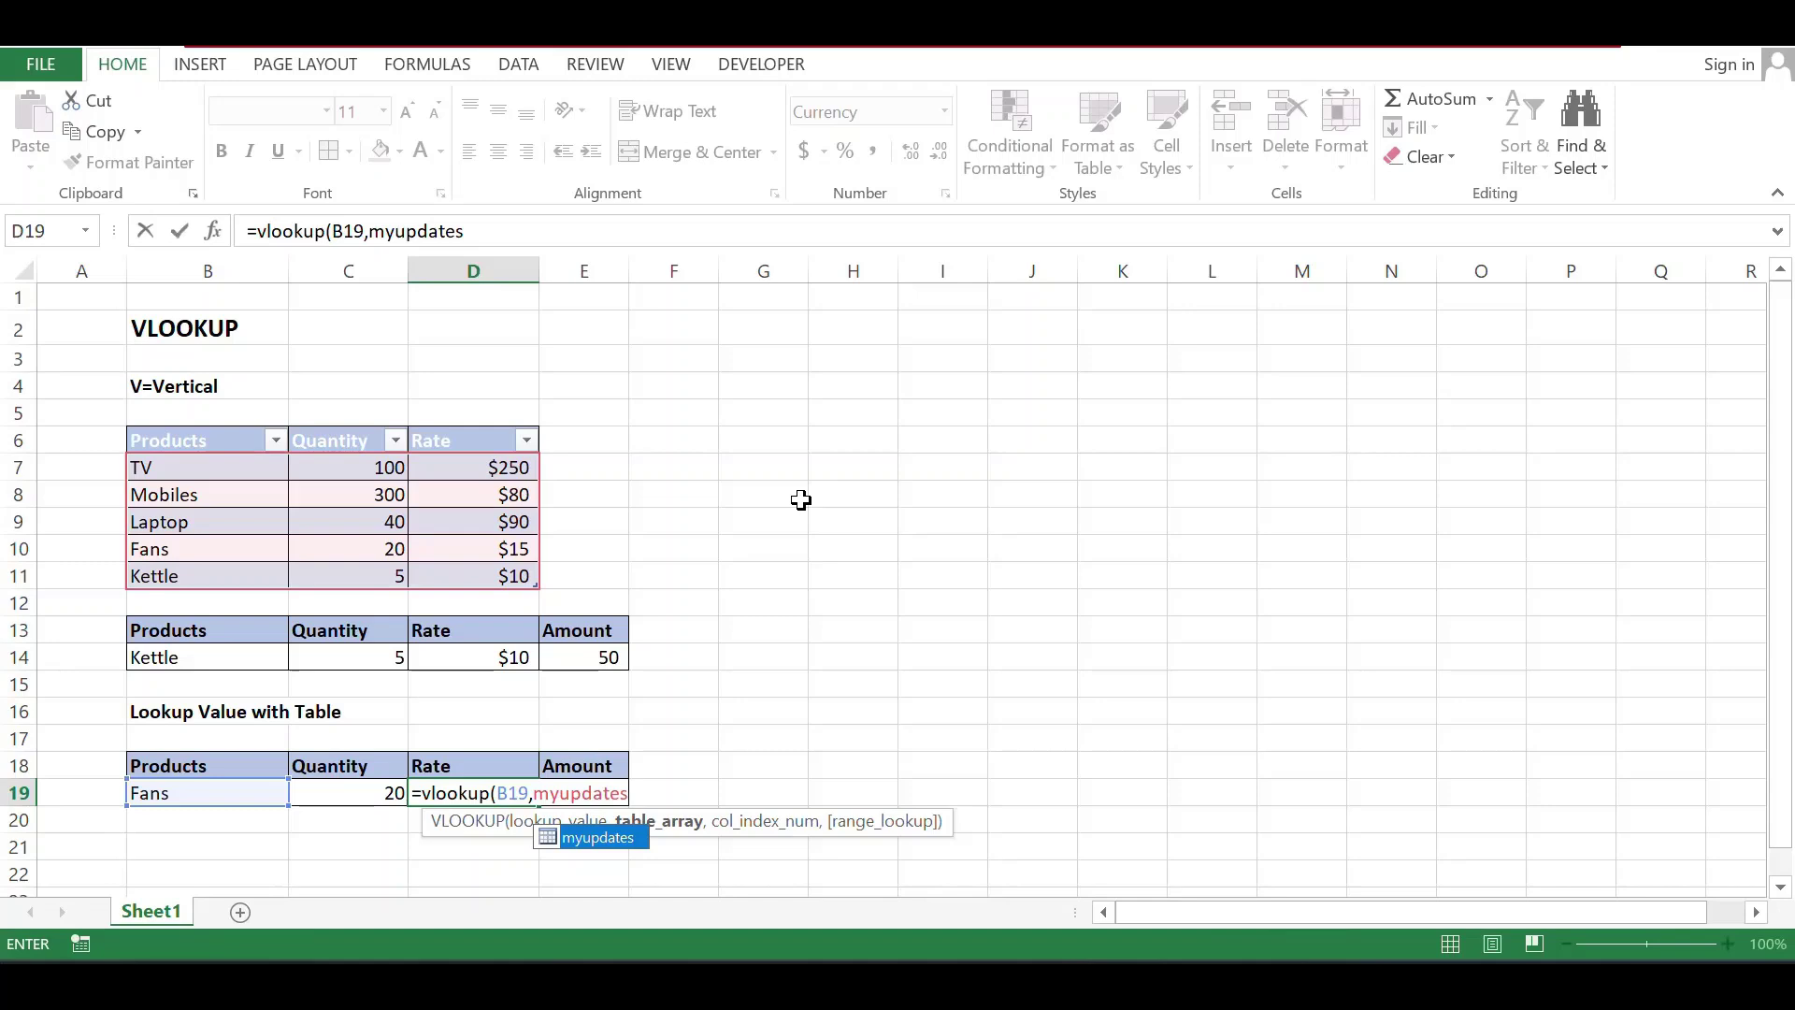
text(,)
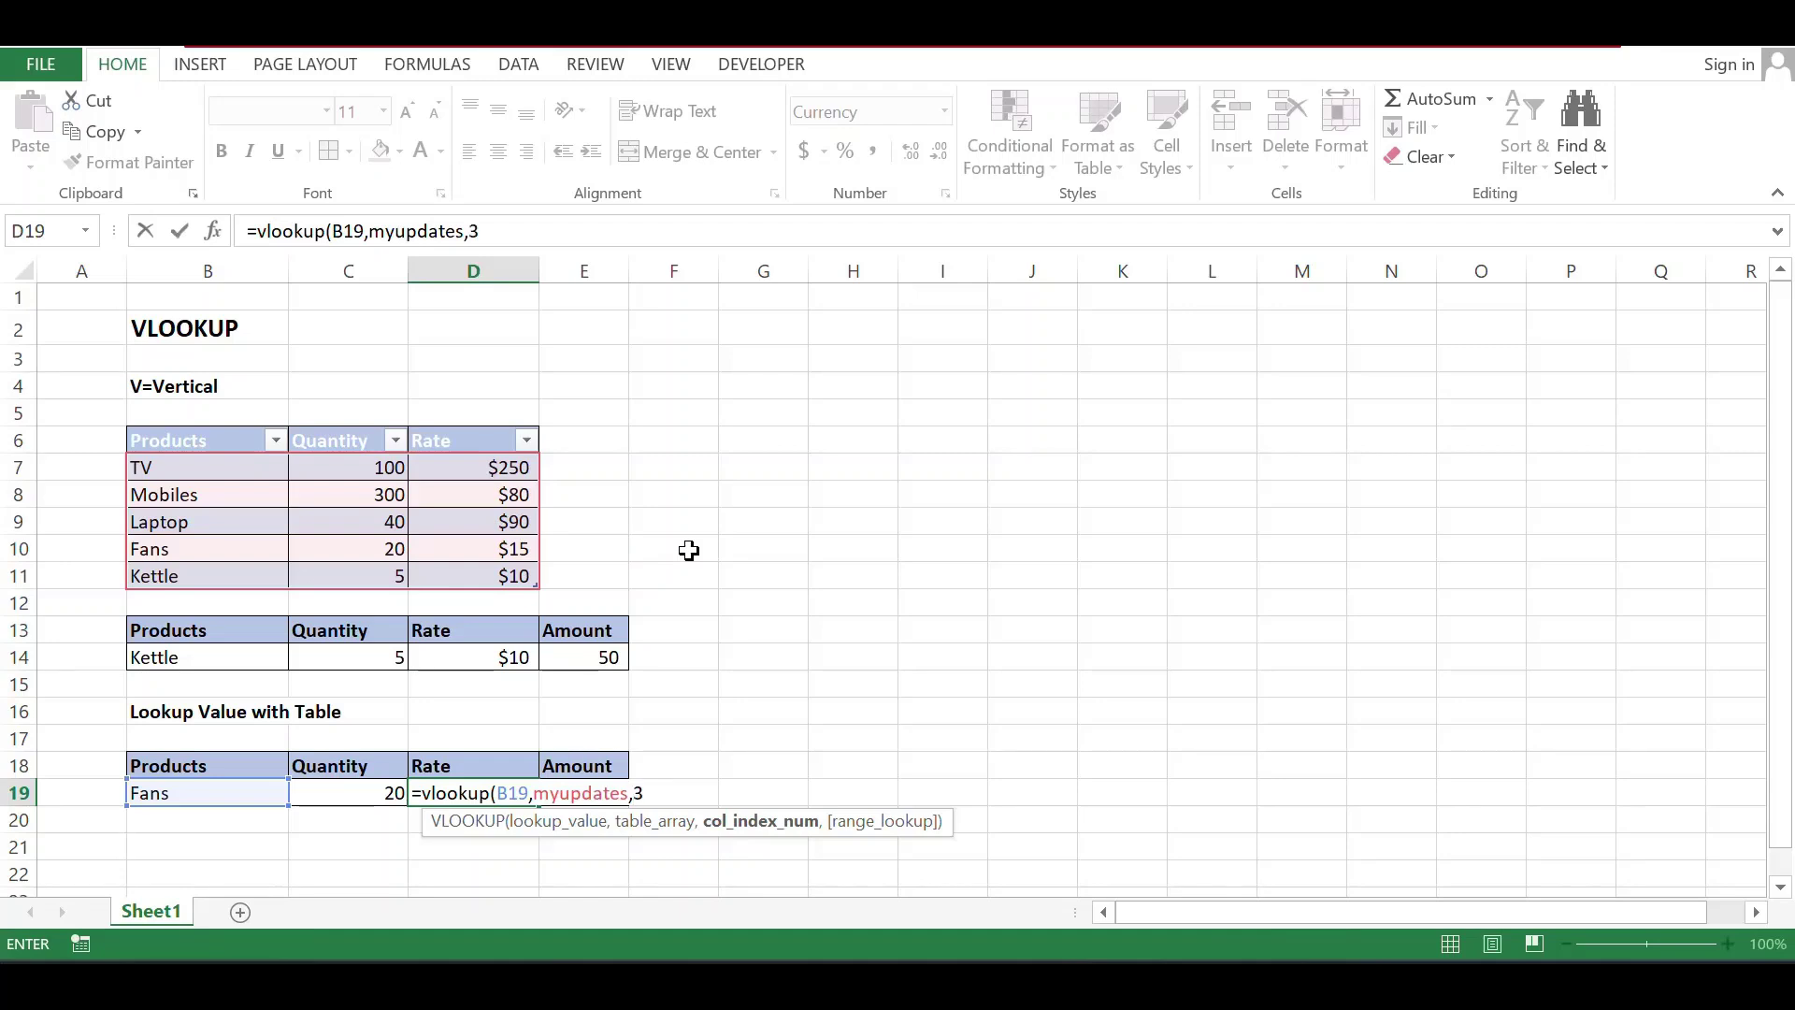
text(3,)
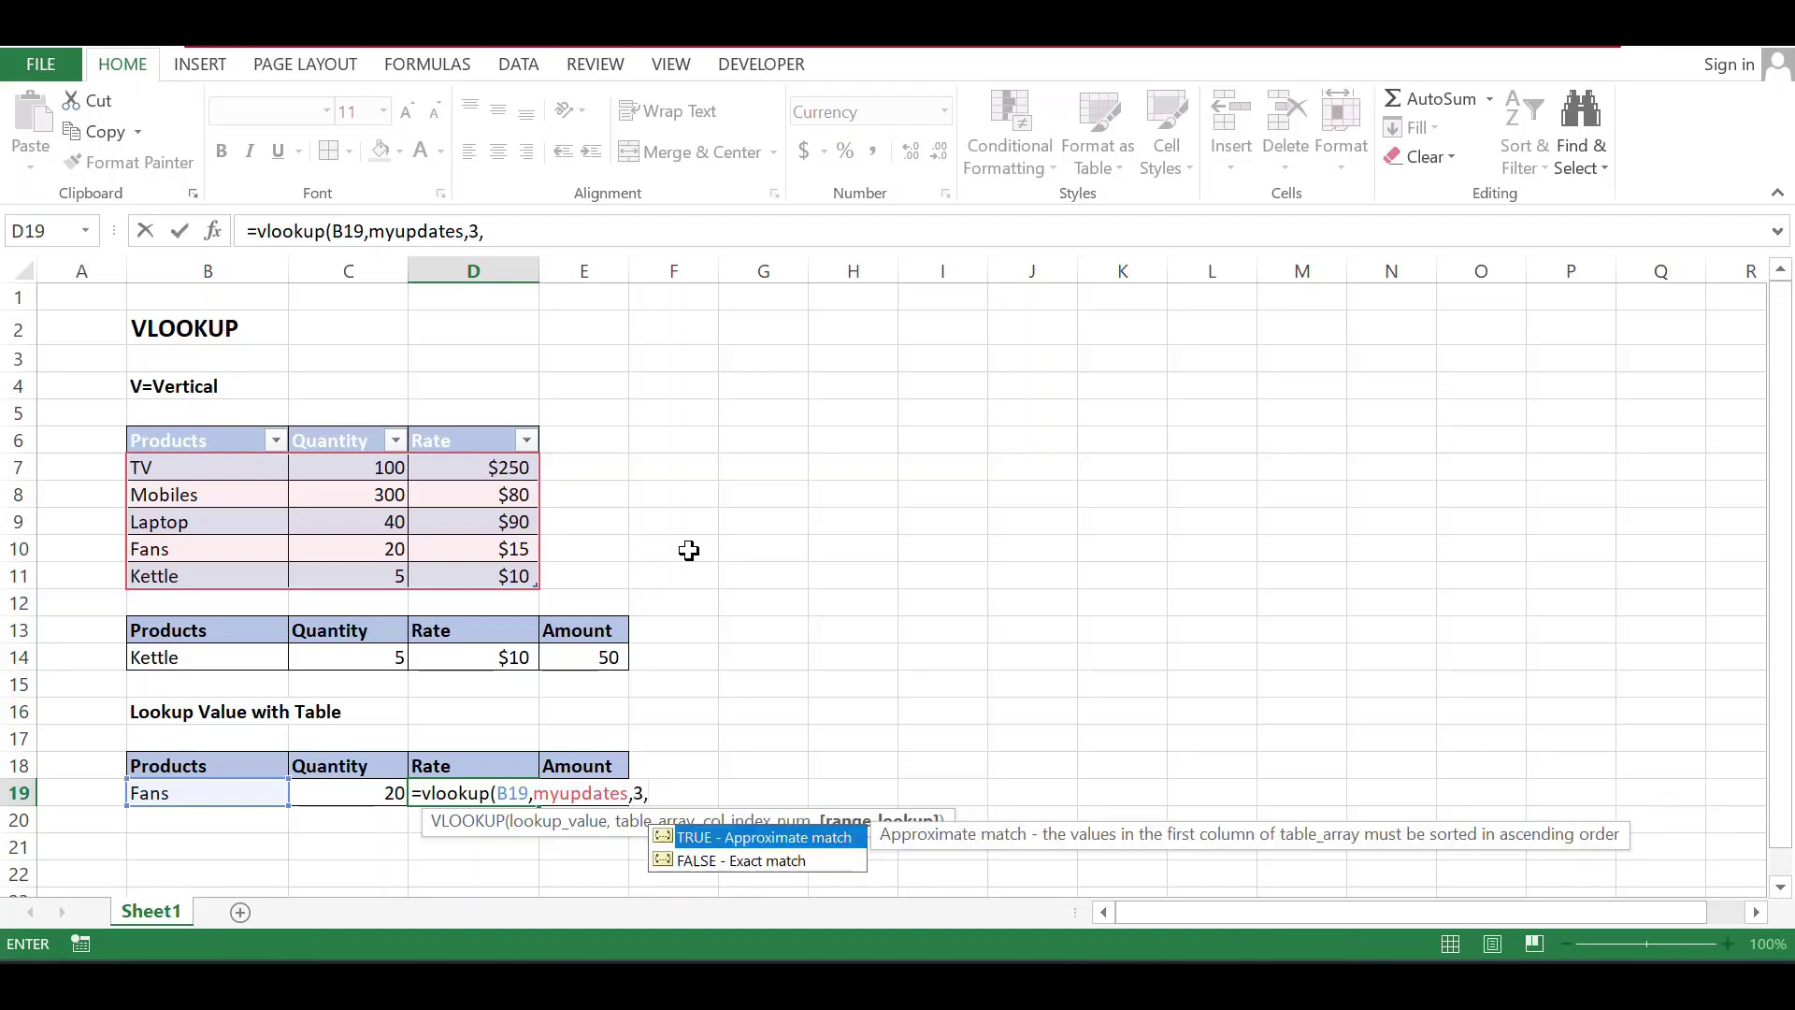
text(0))
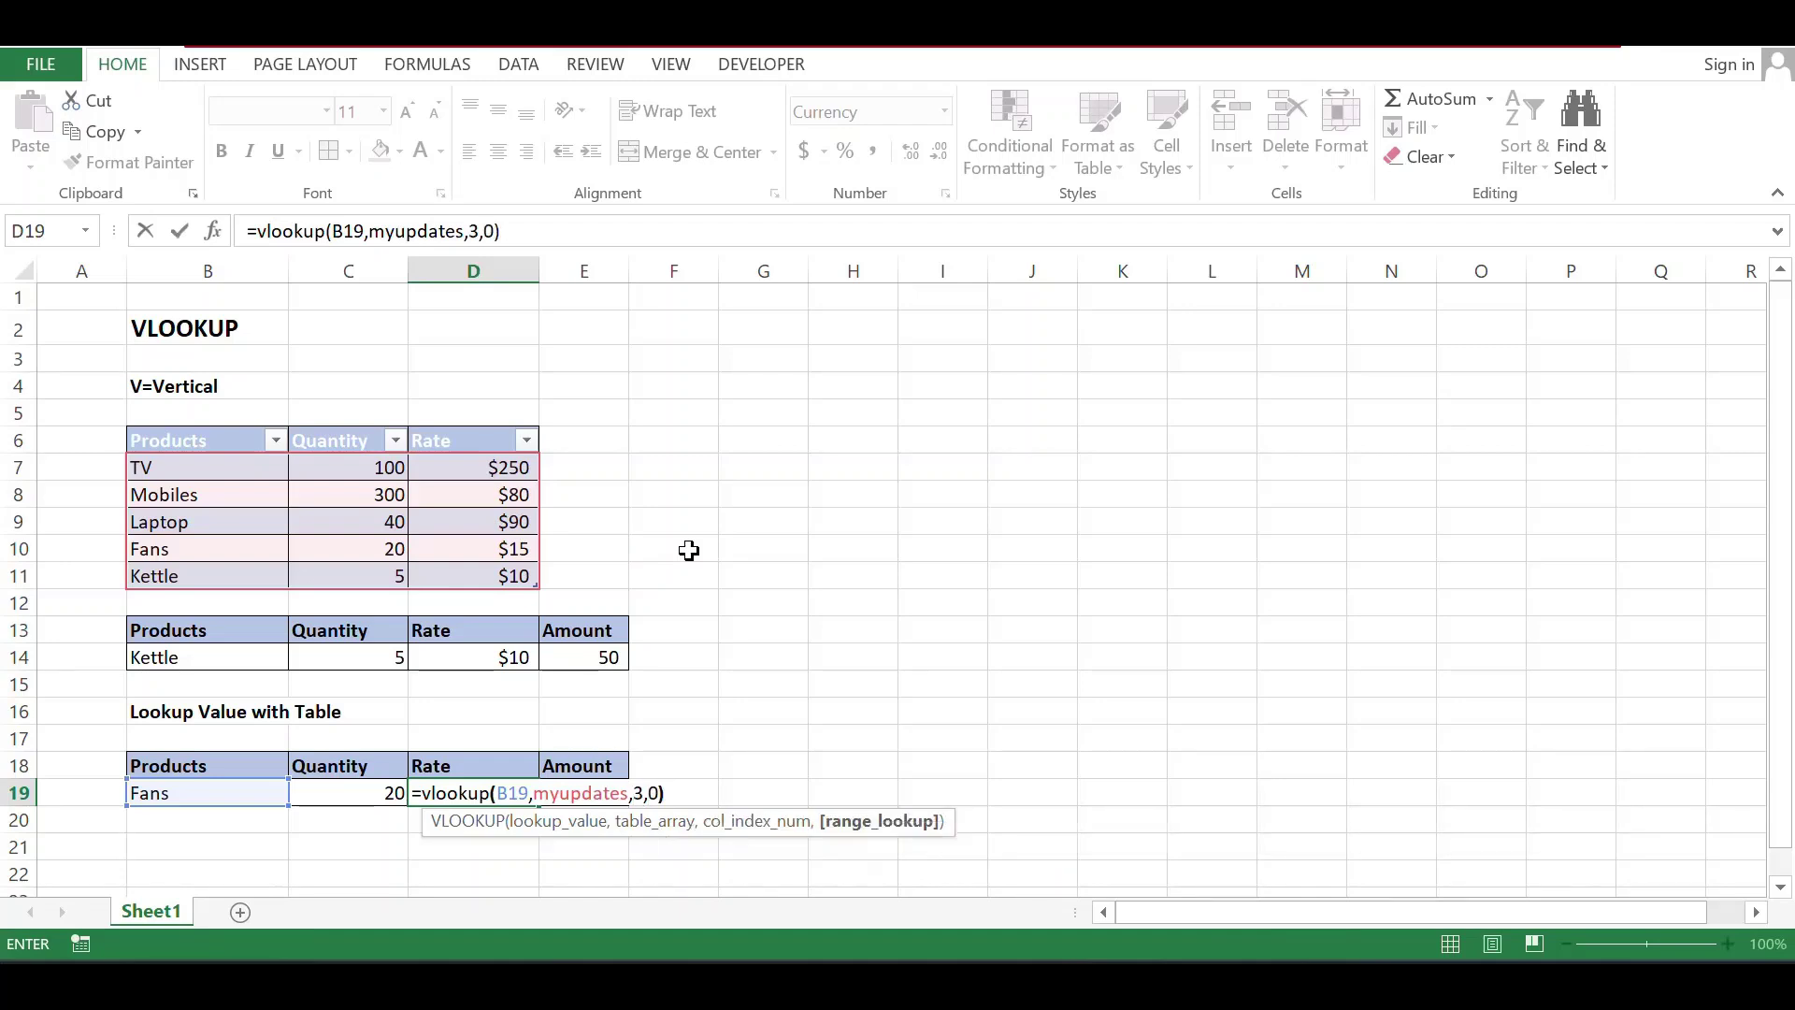
key(Return)
key(Up)
key(Left)
key(Right)
key(Up)
key(Up)
key(Up)
key(Up)
key(Up)
key(Up)
key(Up)
key(Up)
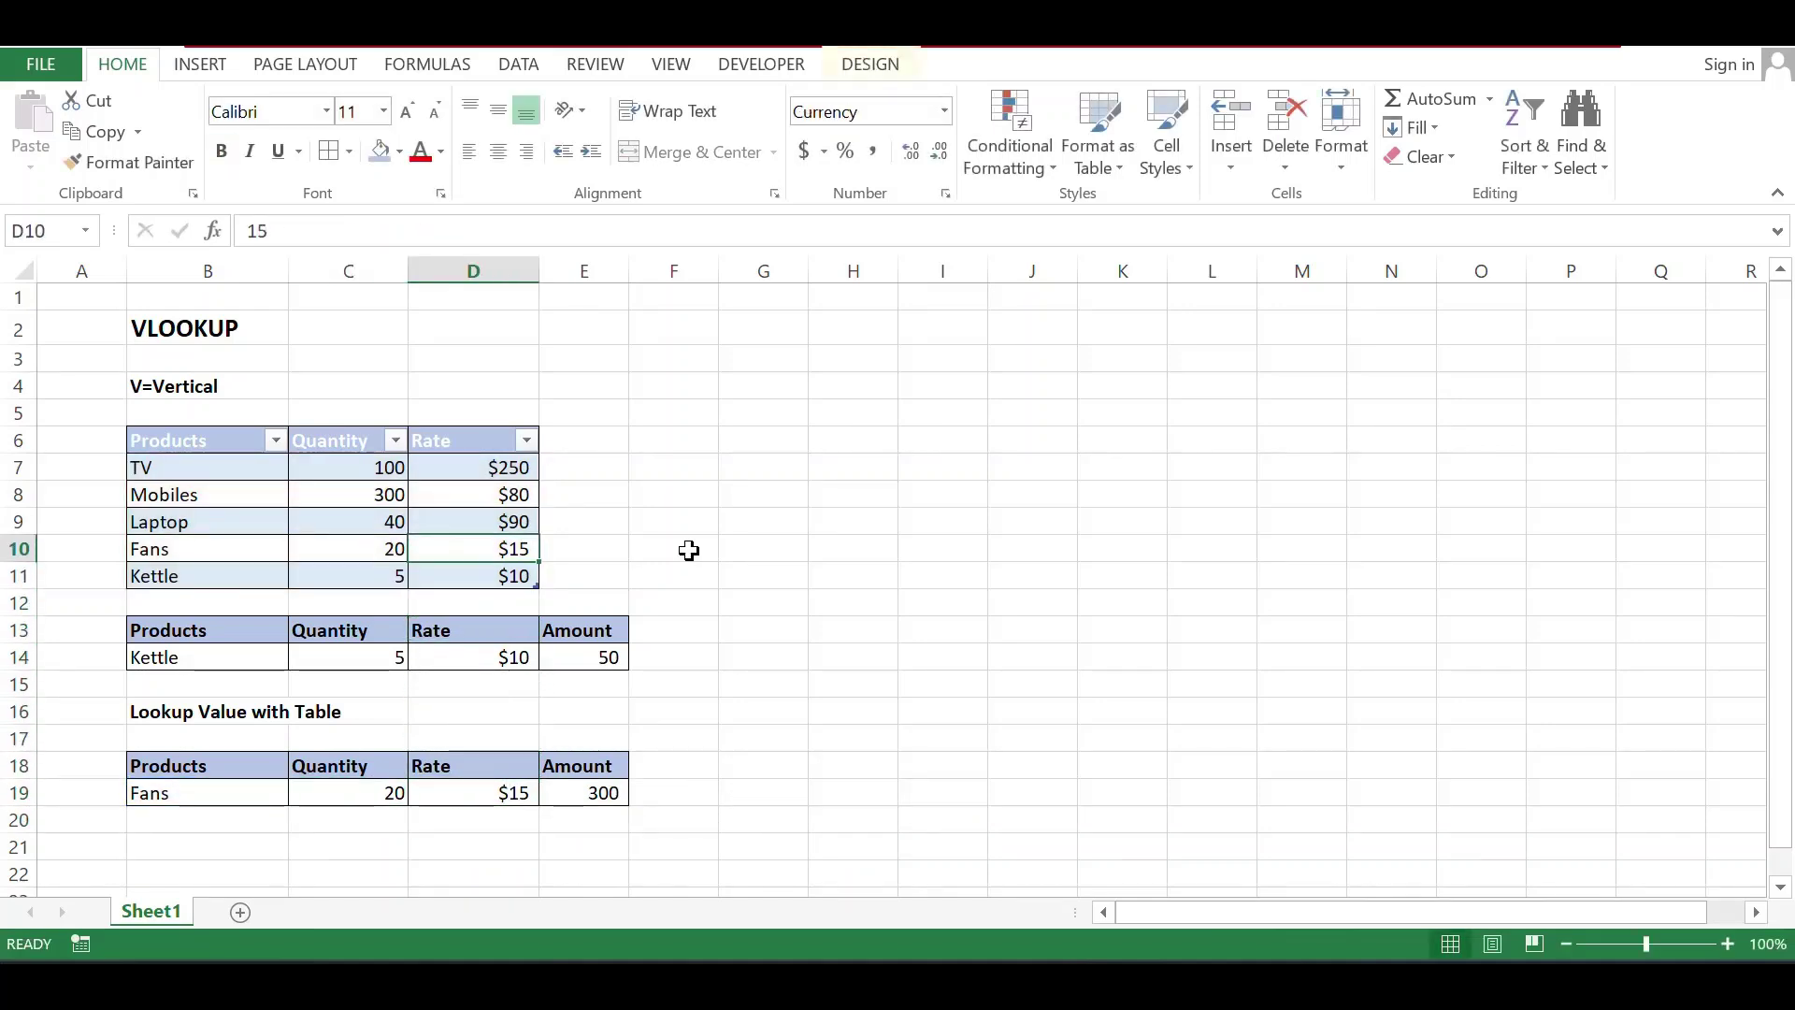
key(Down)
key(Down)
key(Down)
key(Down)
key(Down)
key(Down)
key(Down)
key(Down)
key(Right)
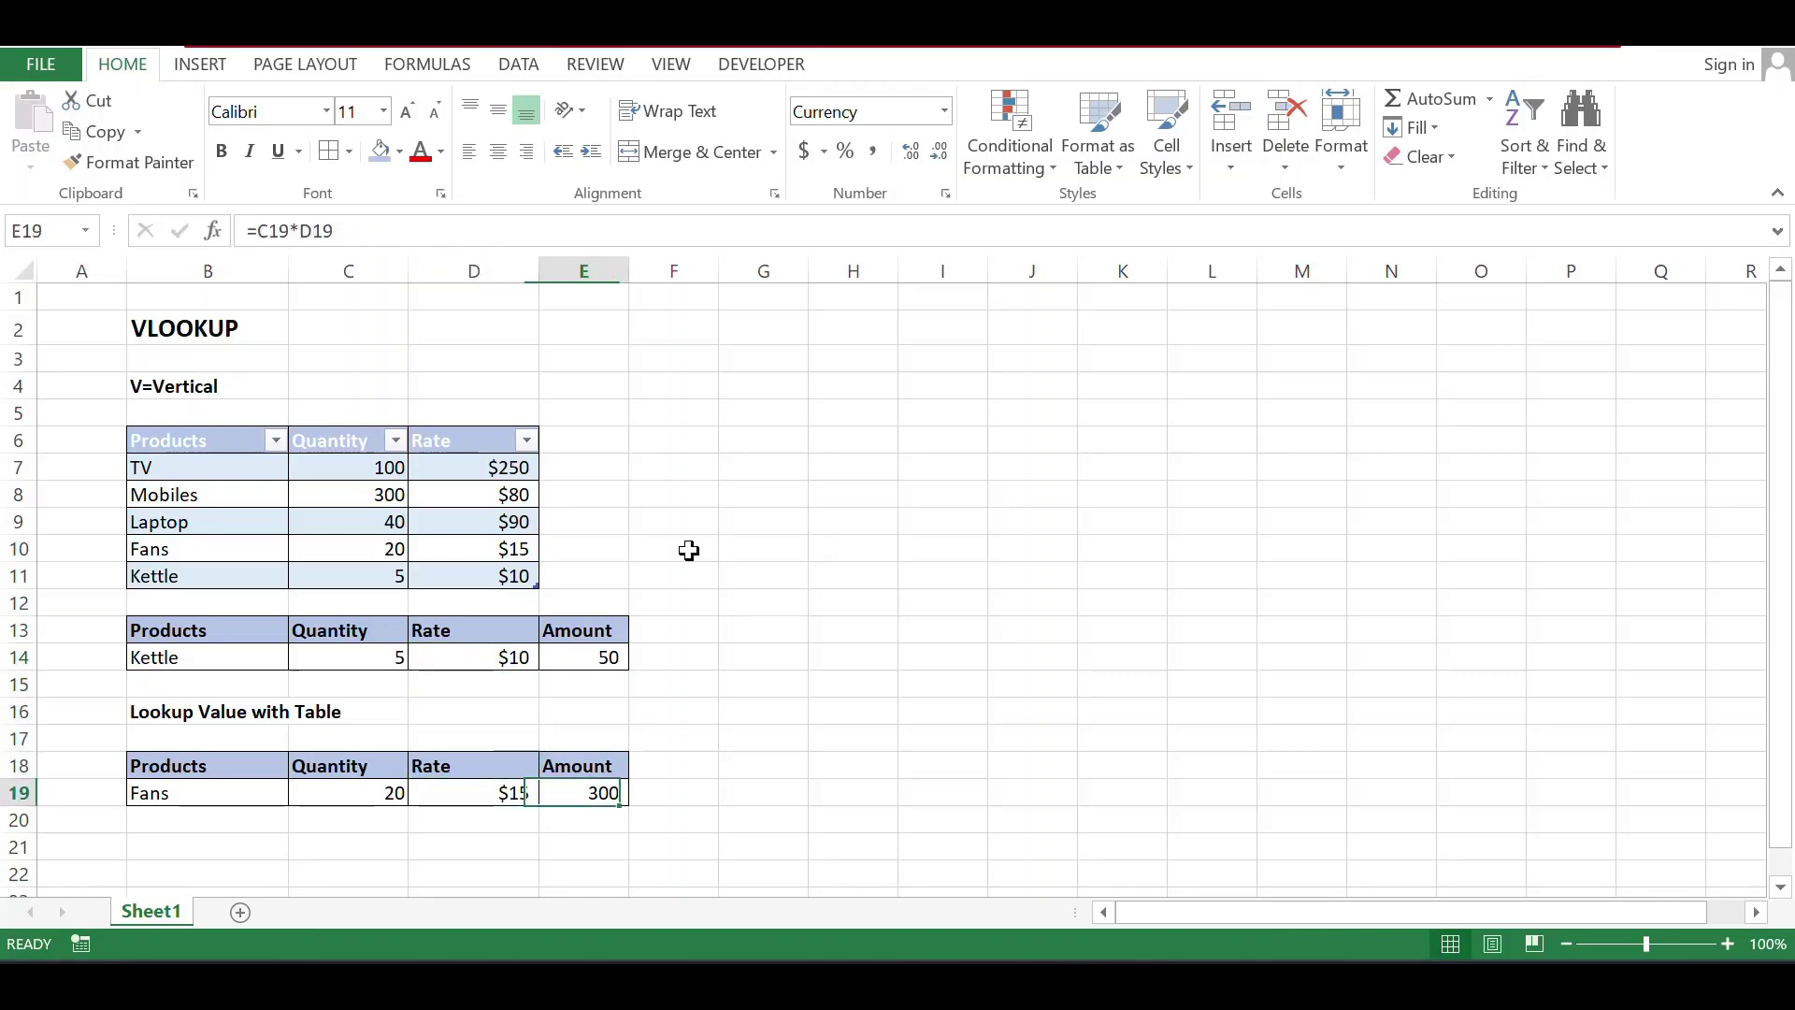
key(Left)
key(Left)
key(Right)
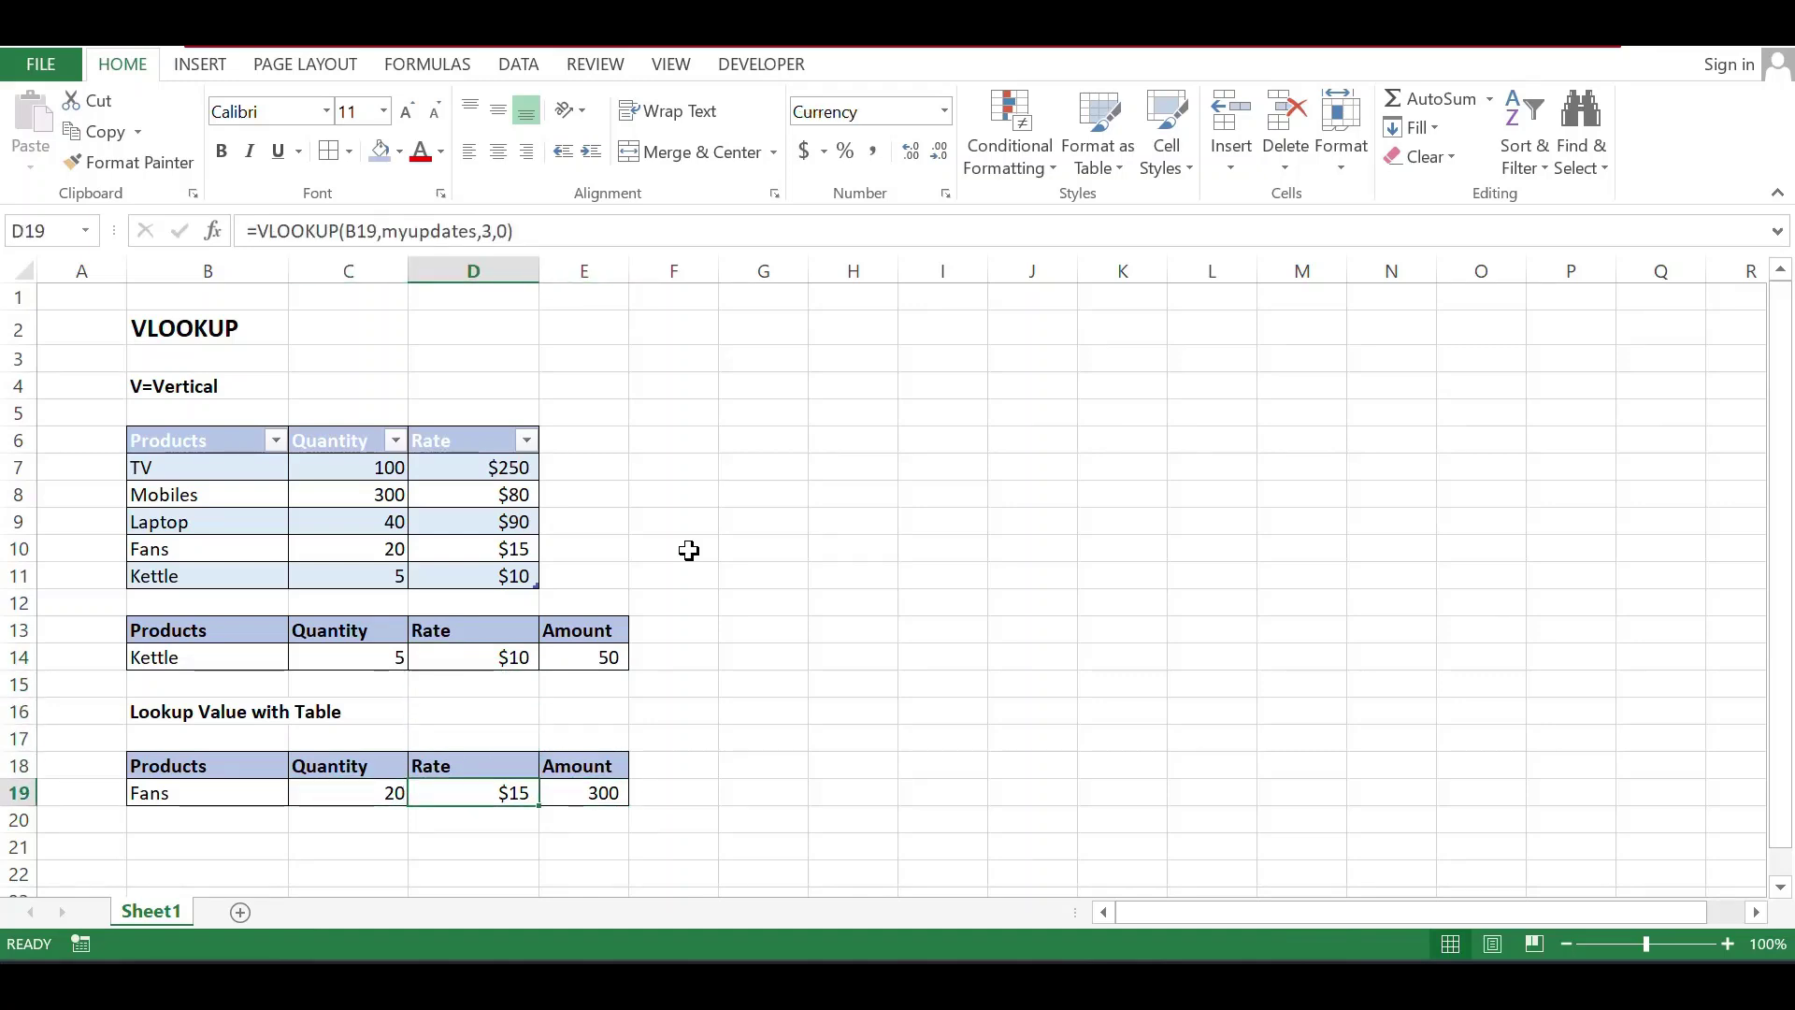
key(Right)
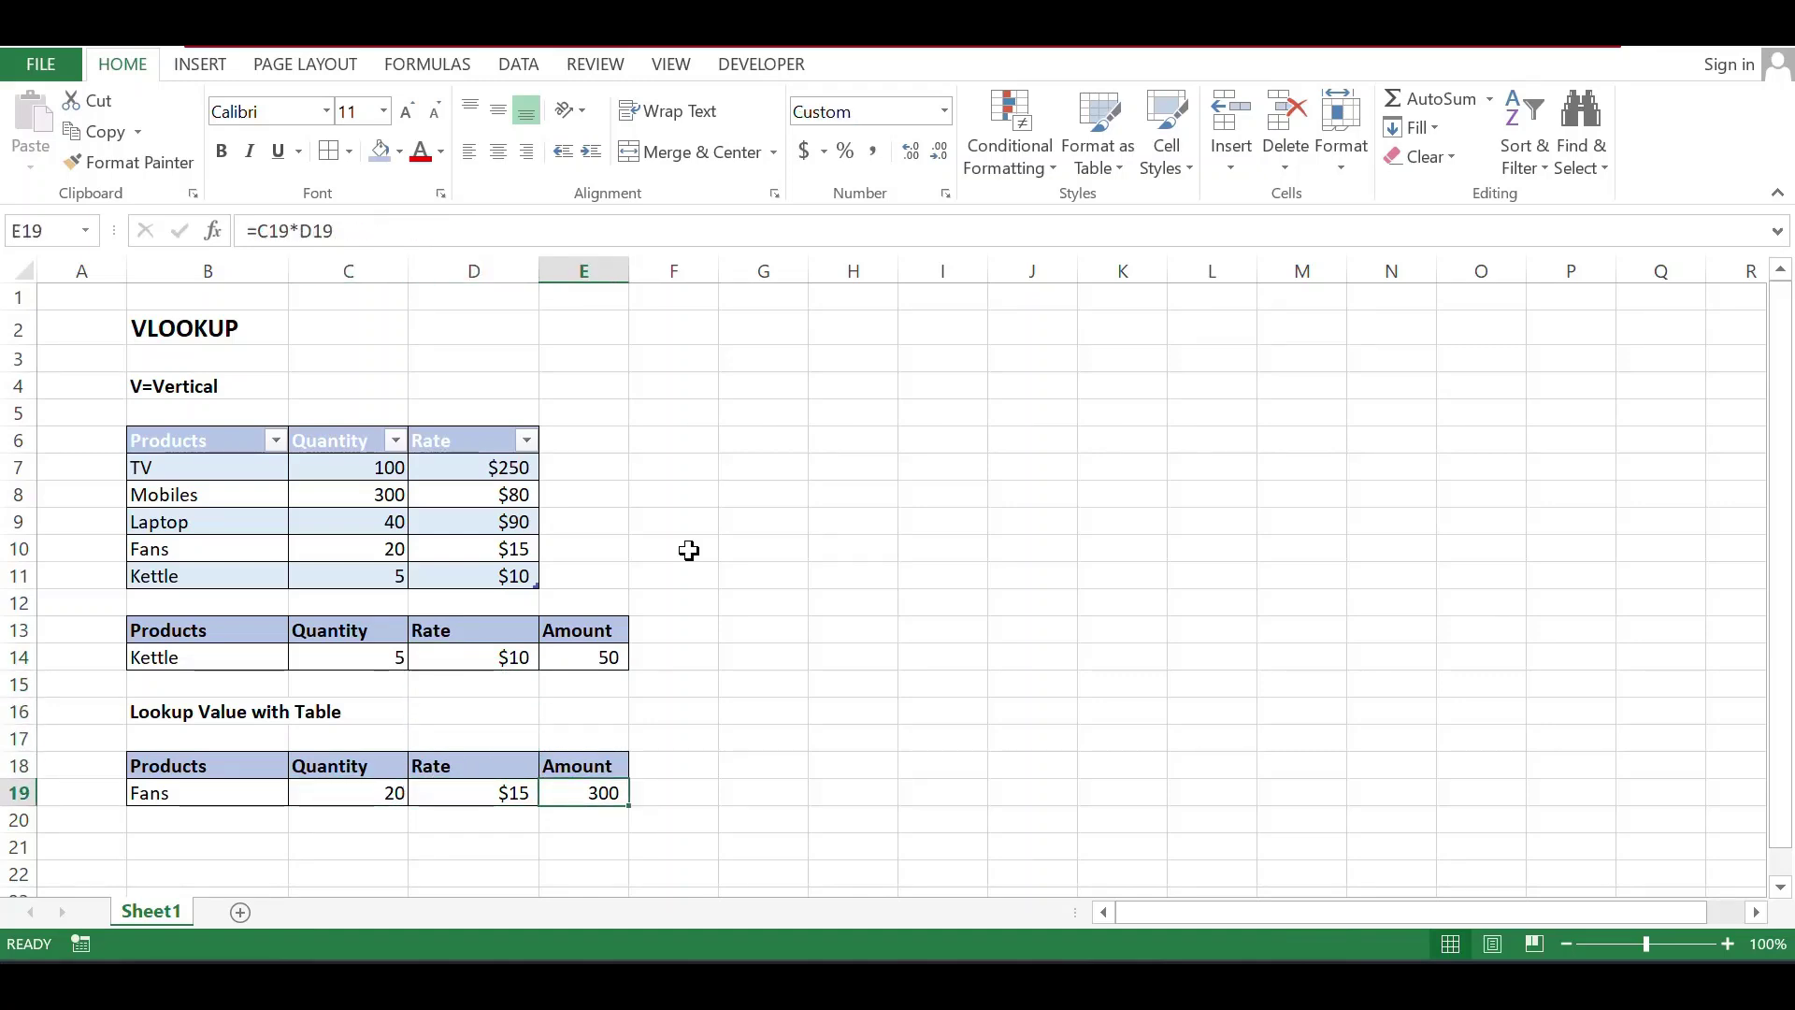